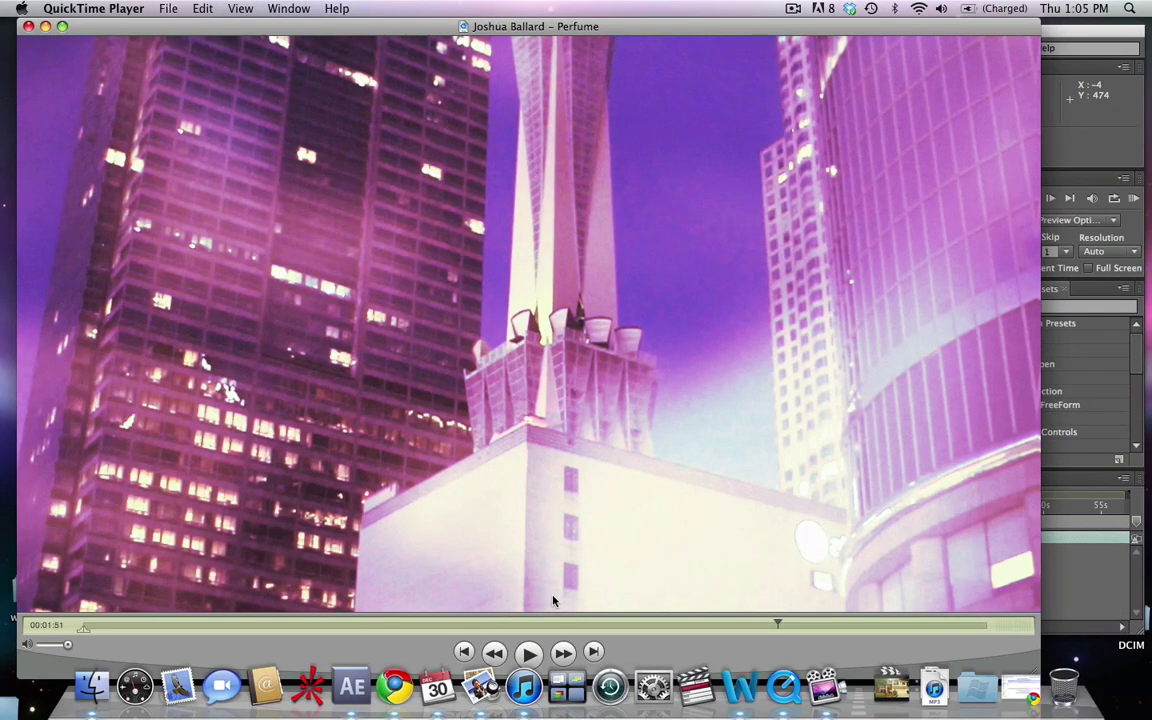
Preview the finished purple skyline clip for a few seconds, pause it and close its player window.
key(space)
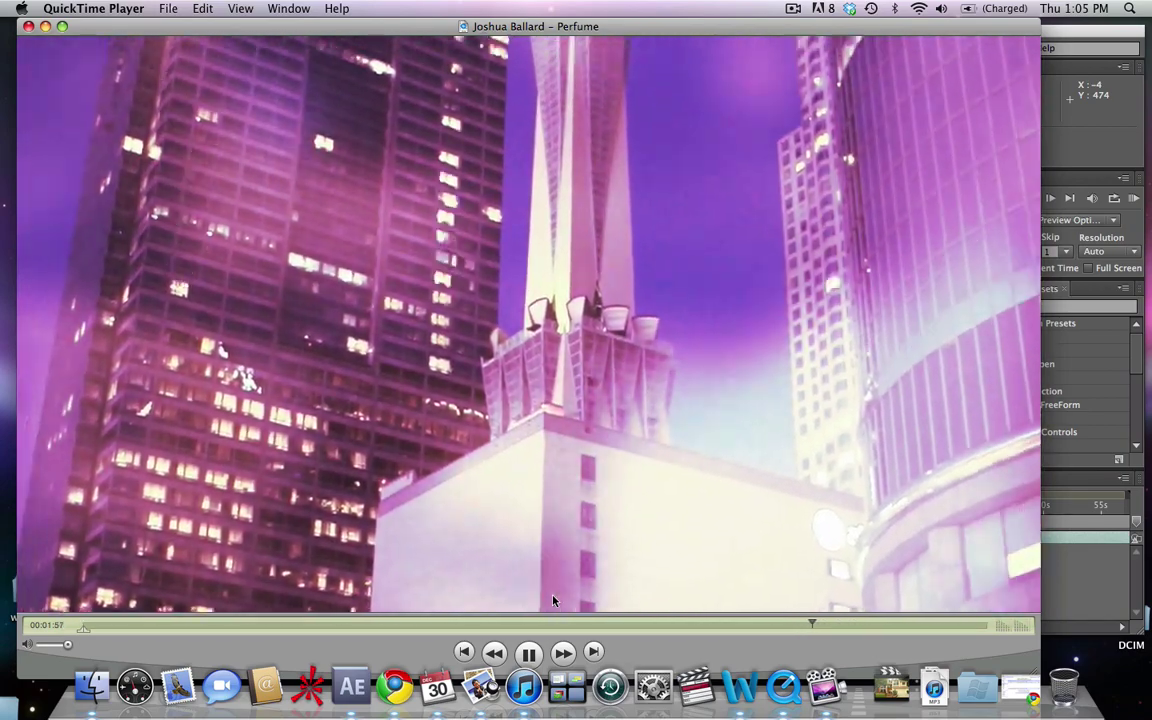
key(space)
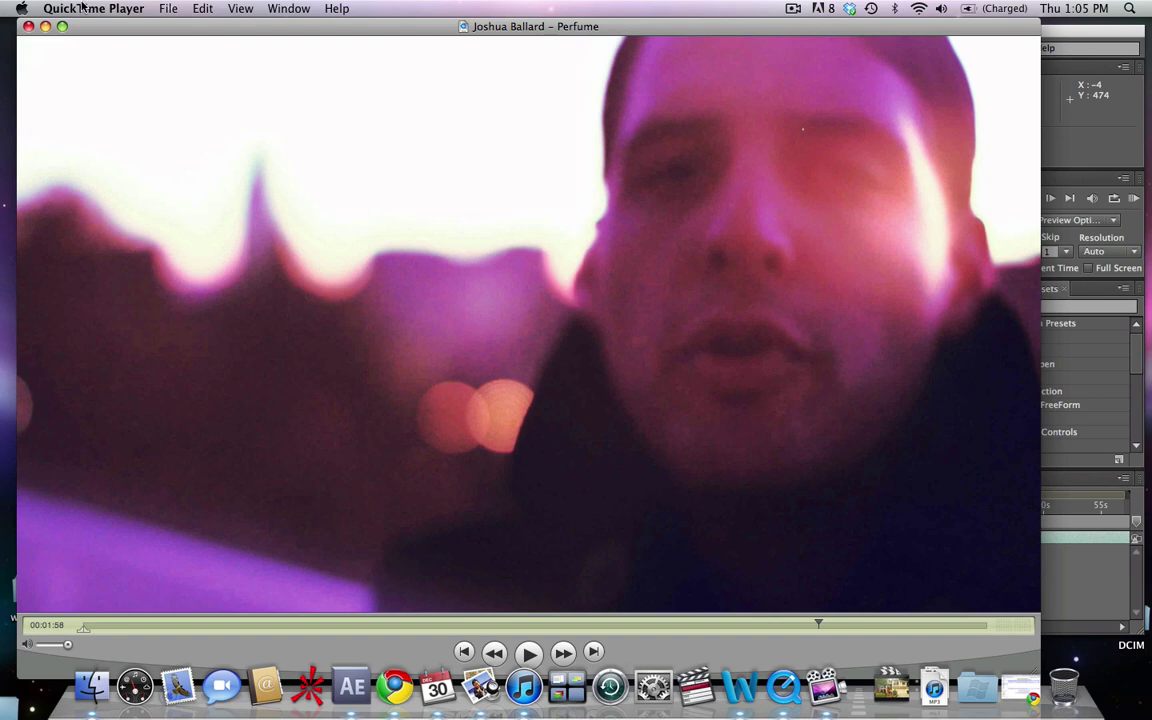
click(29, 26)
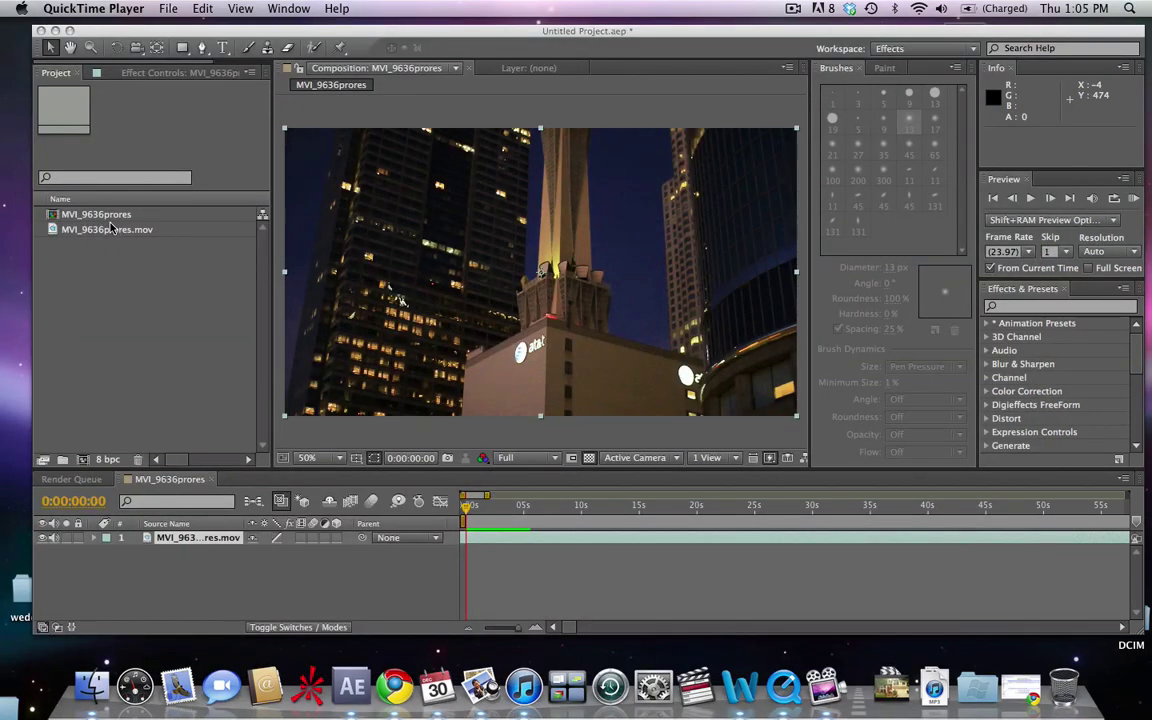
Add two copies of the MVI_9636prores.mov layer above it in the composition timeline.
click(185, 576)
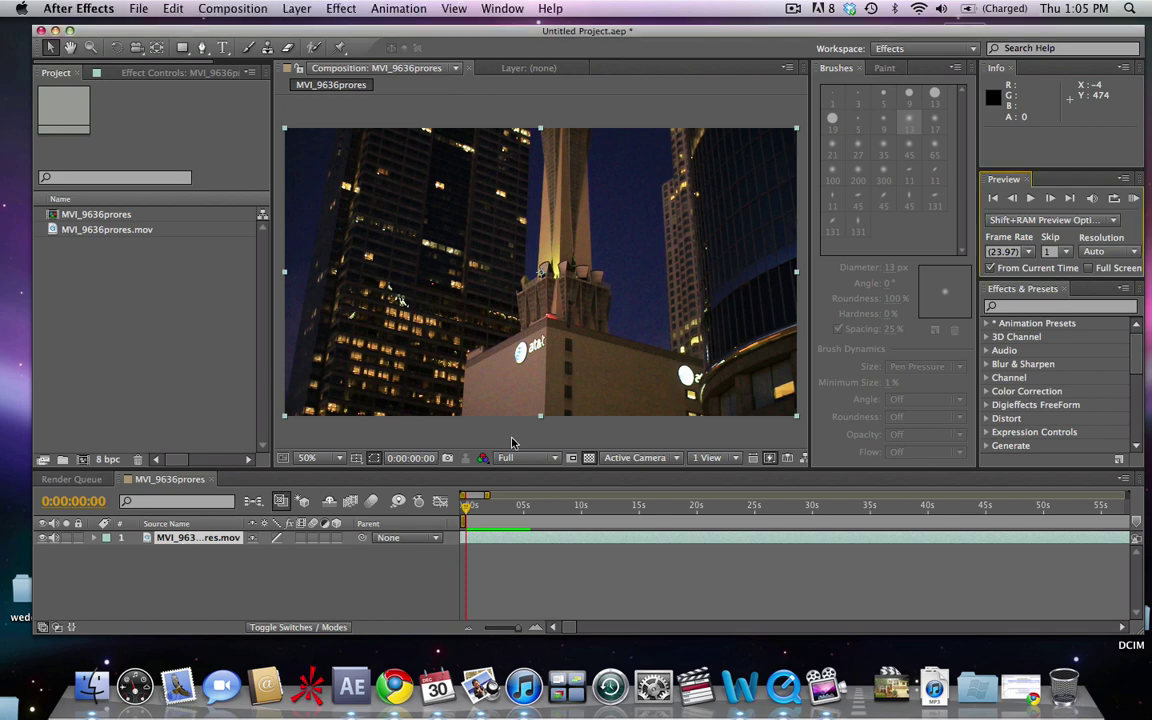
click(183, 552)
click(184, 541)
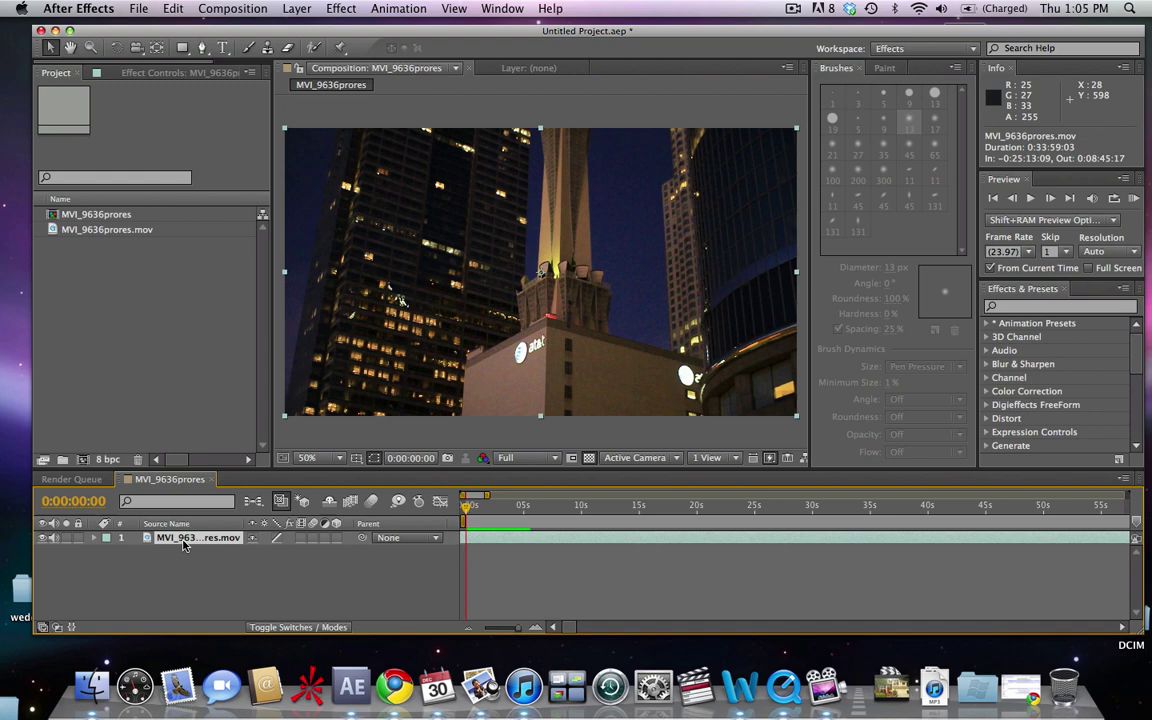
key(super+v)
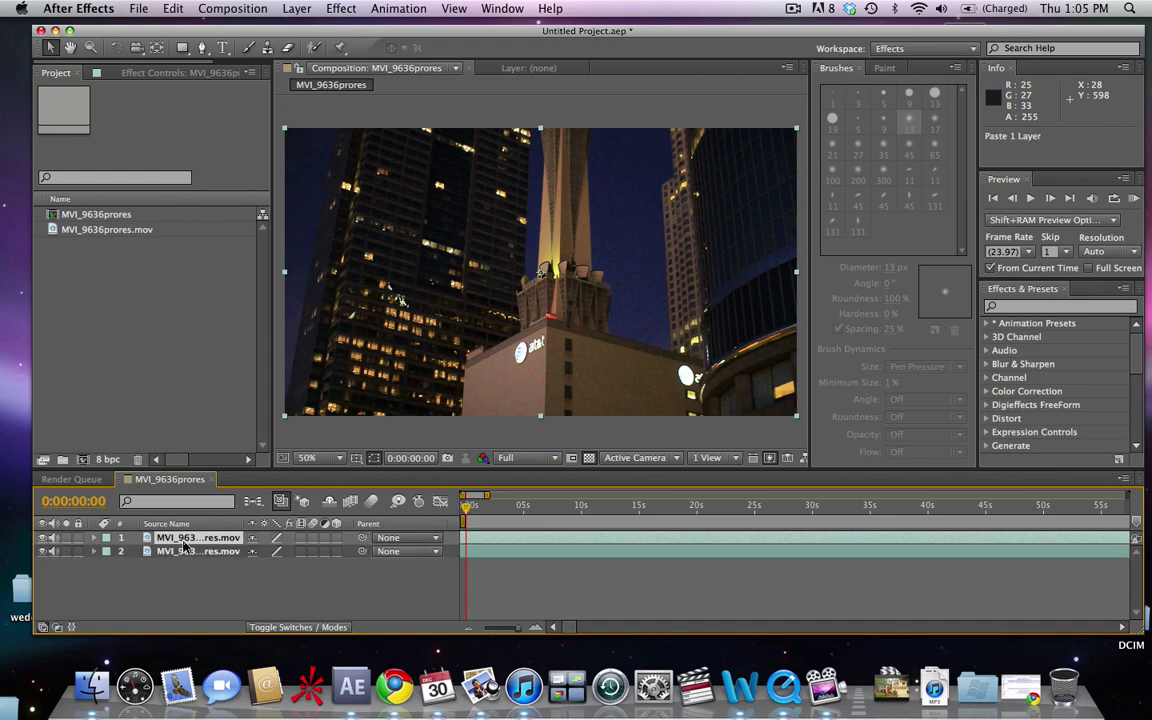
key(super+v)
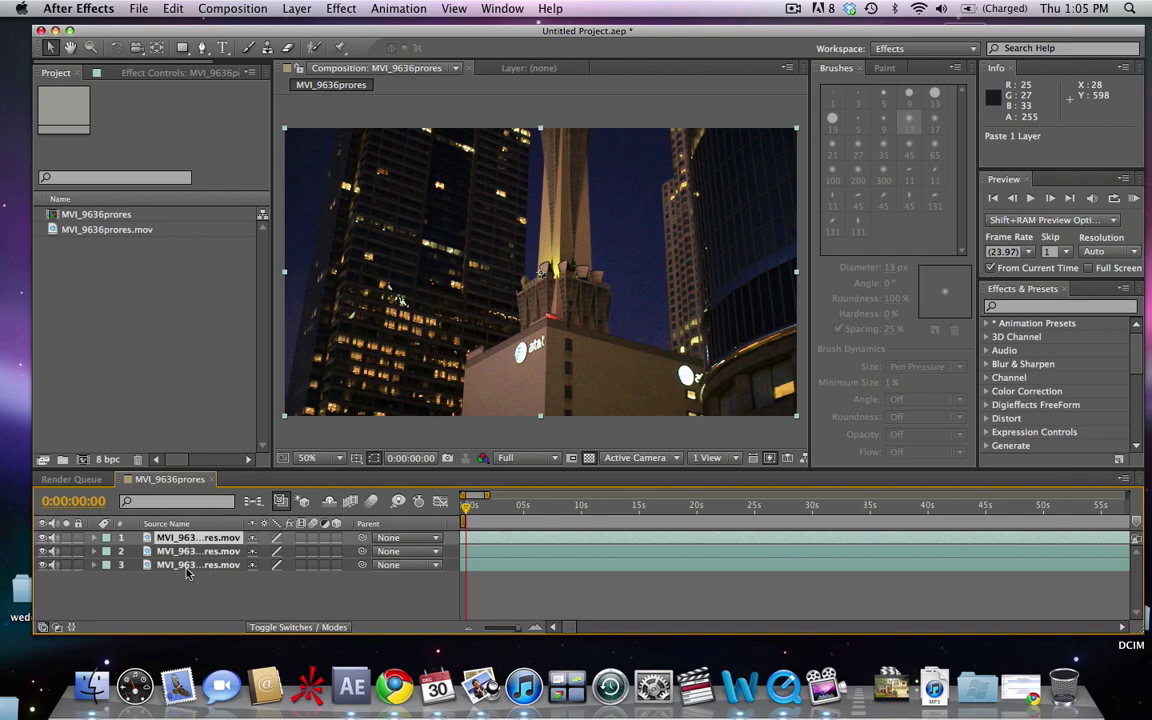
Rename the lowest footage layer as original.
click(186, 566)
key(Return)
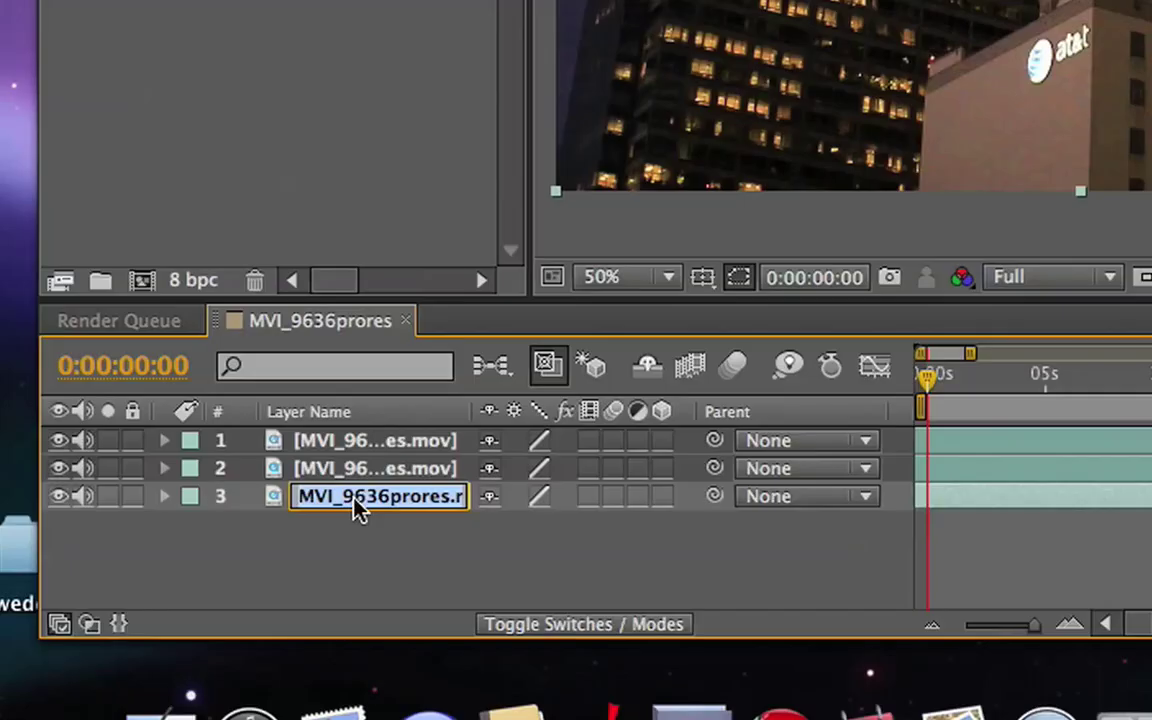
text(original)
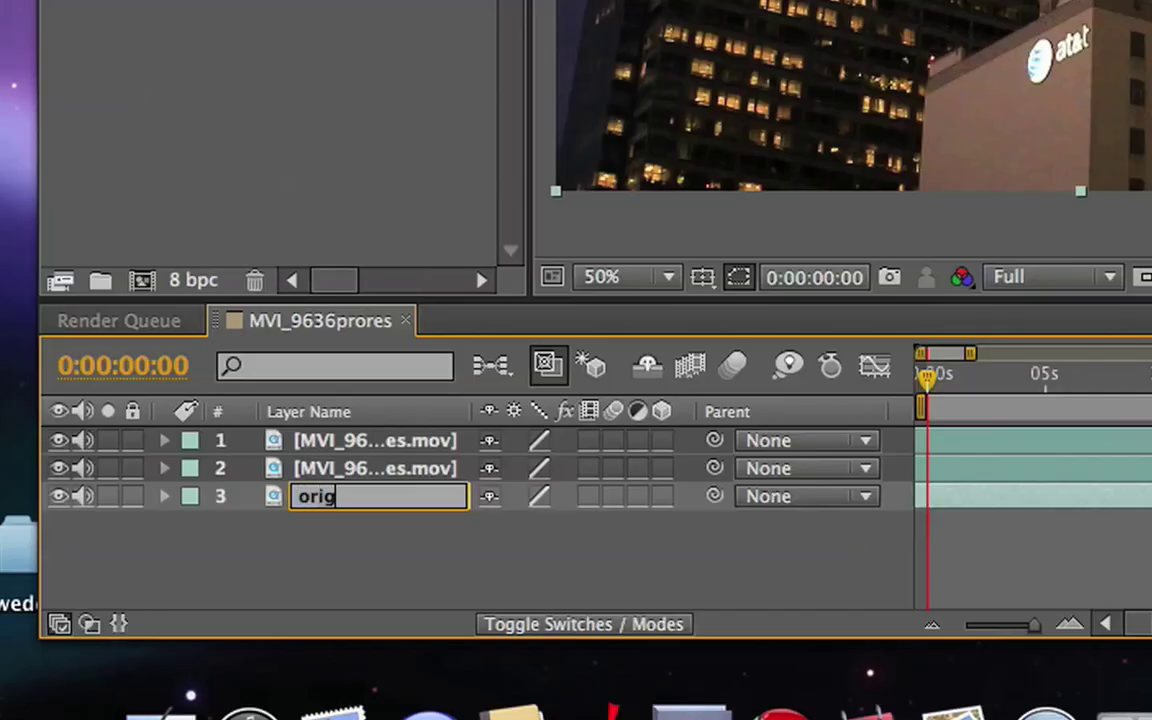
click(370, 567)
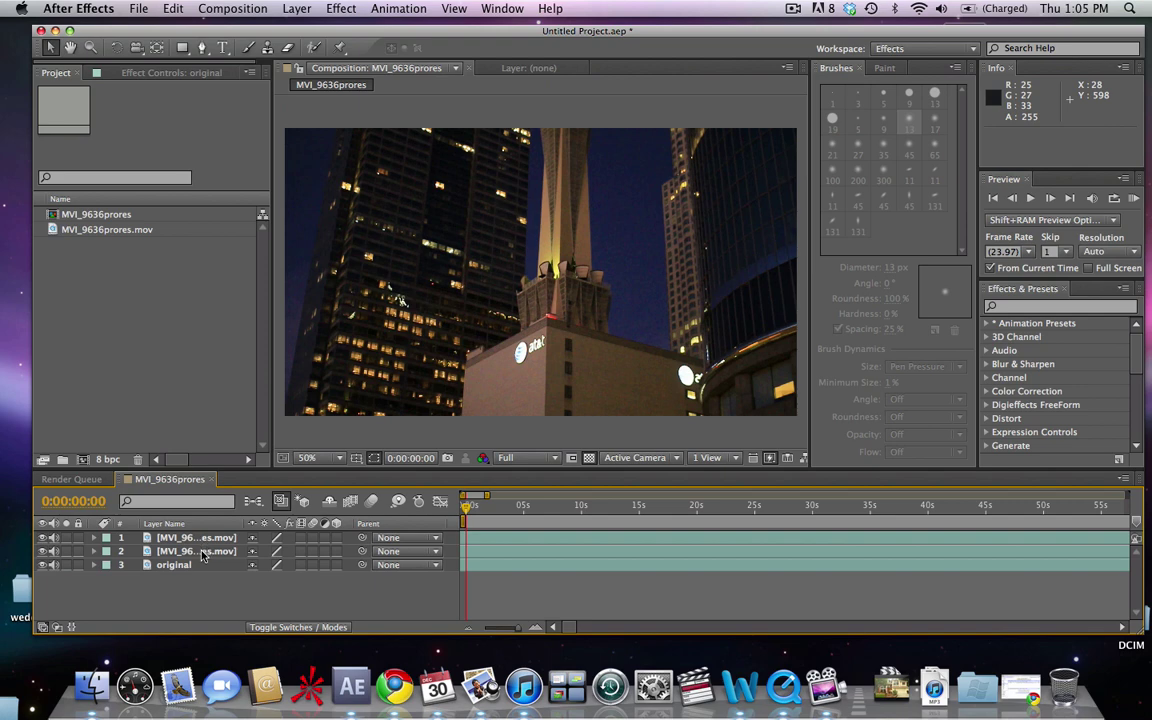
Open the top footage layer for painting and use Clone Stamp to duplicate the tower's row of lit windows onto its dark floors above.
double_click(199, 538)
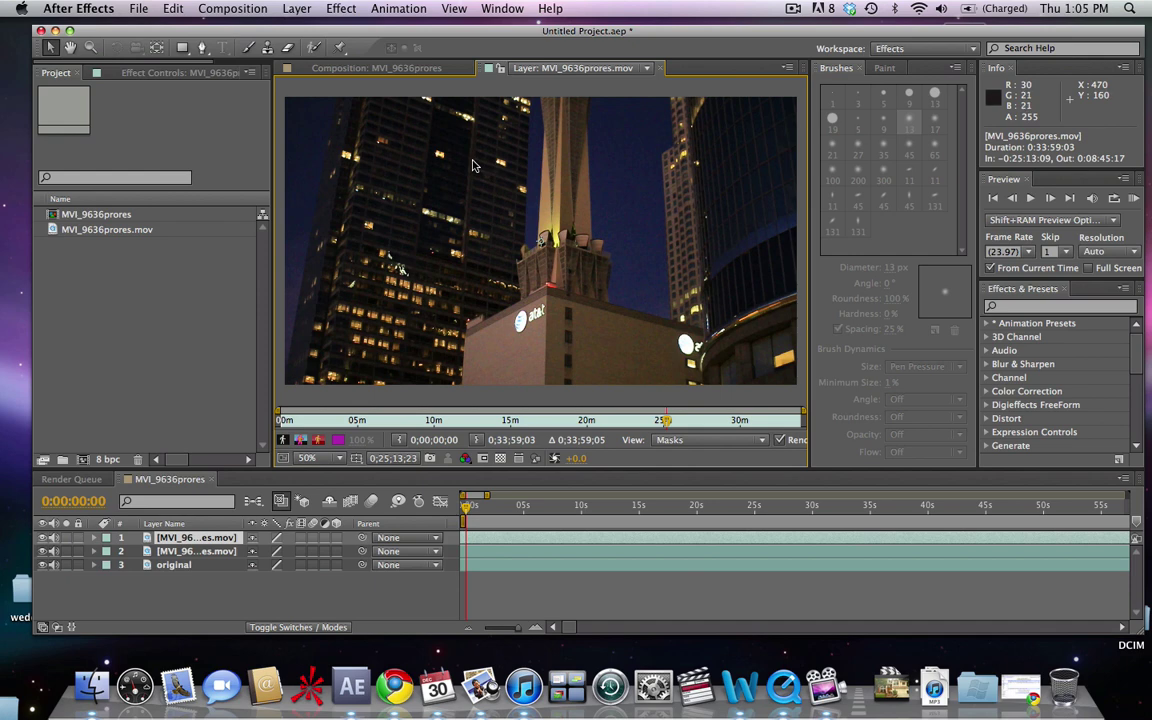
key(h)
drag(456, 163, 471, 204)
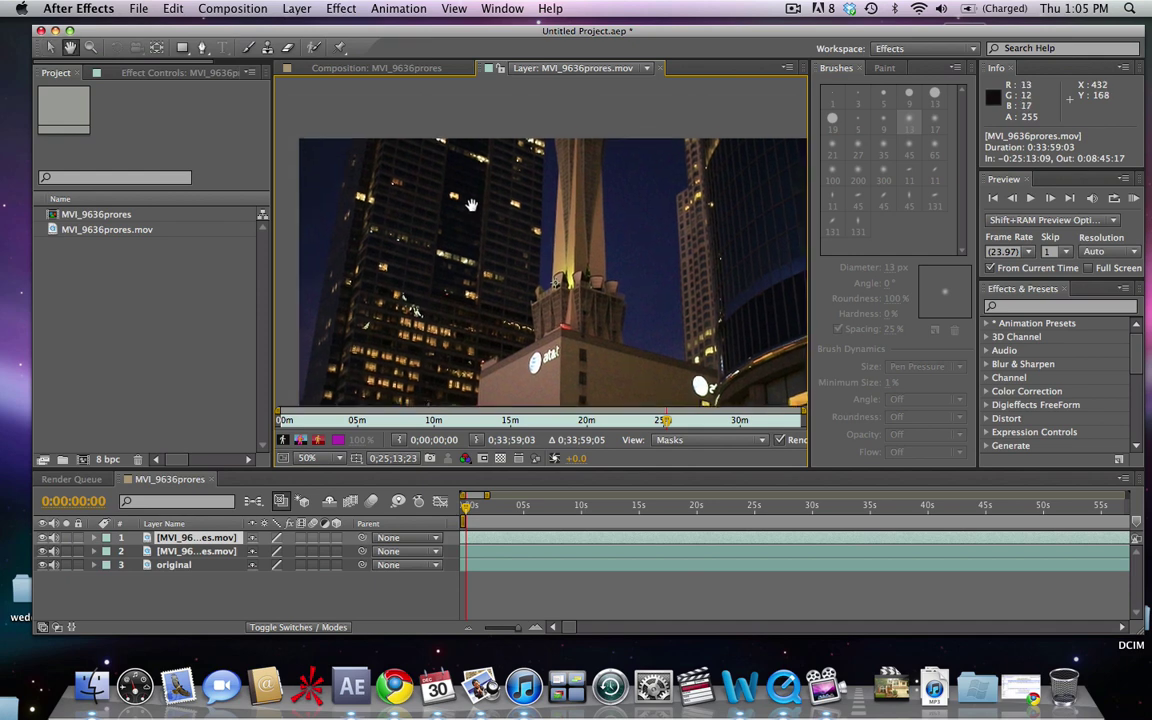
scroll(450, 255, up, 2)
drag(442, 257, 714, 156)
drag(557, 166, 689, 268)
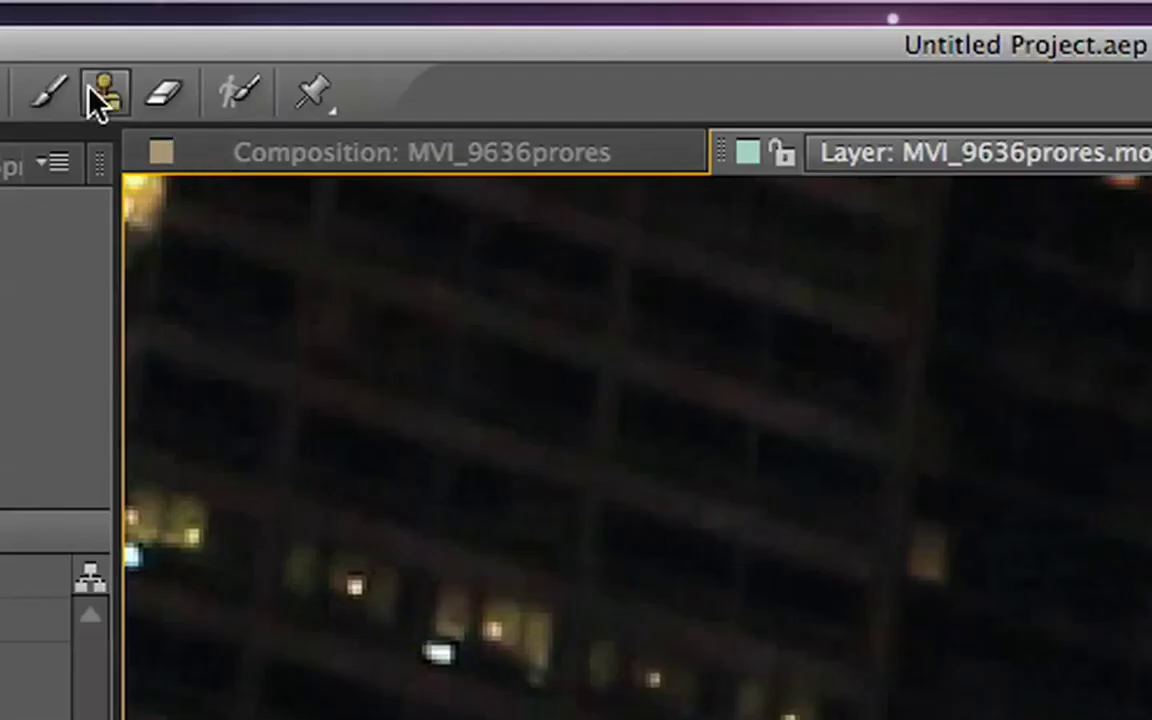
click(267, 49)
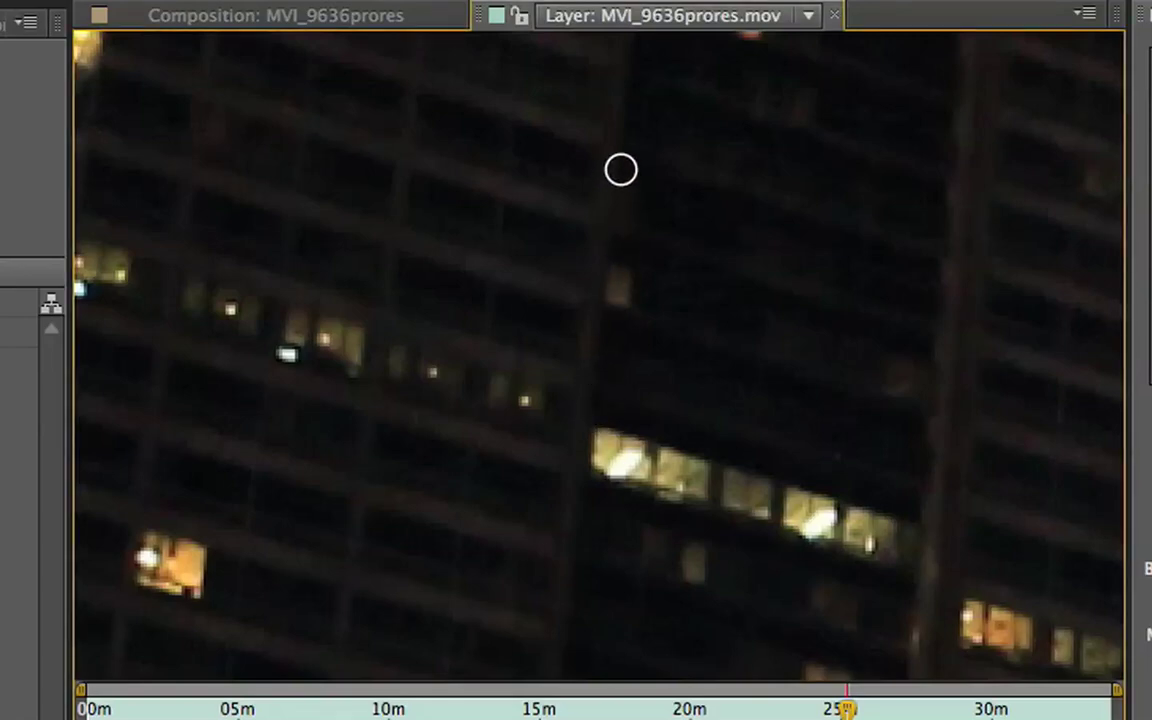
mouse_move(620, 173)
mouse_down()
mouse_move(625, 206)
mouse_move(758, 244)
mouse_move(861, 293)
mouse_up()
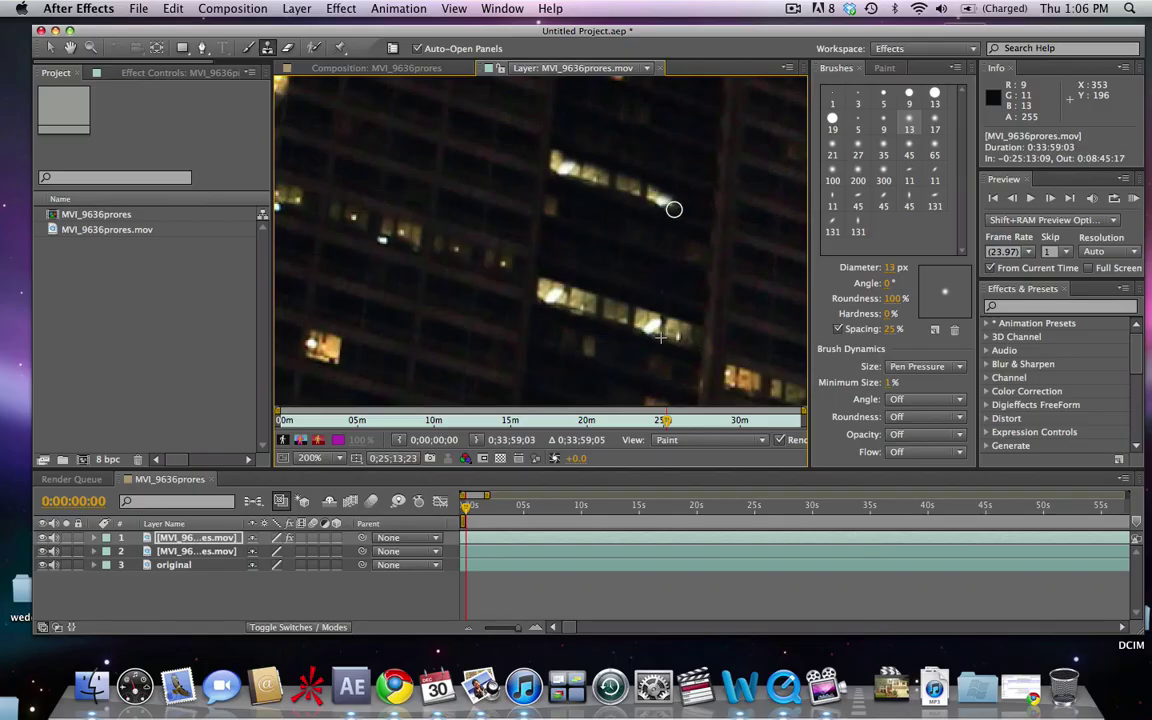
mouse_move(674, 209)
mouse_down()
mouse_move(708, 215)
mouse_move(706, 199)
mouse_move(568, 172)
mouse_up()
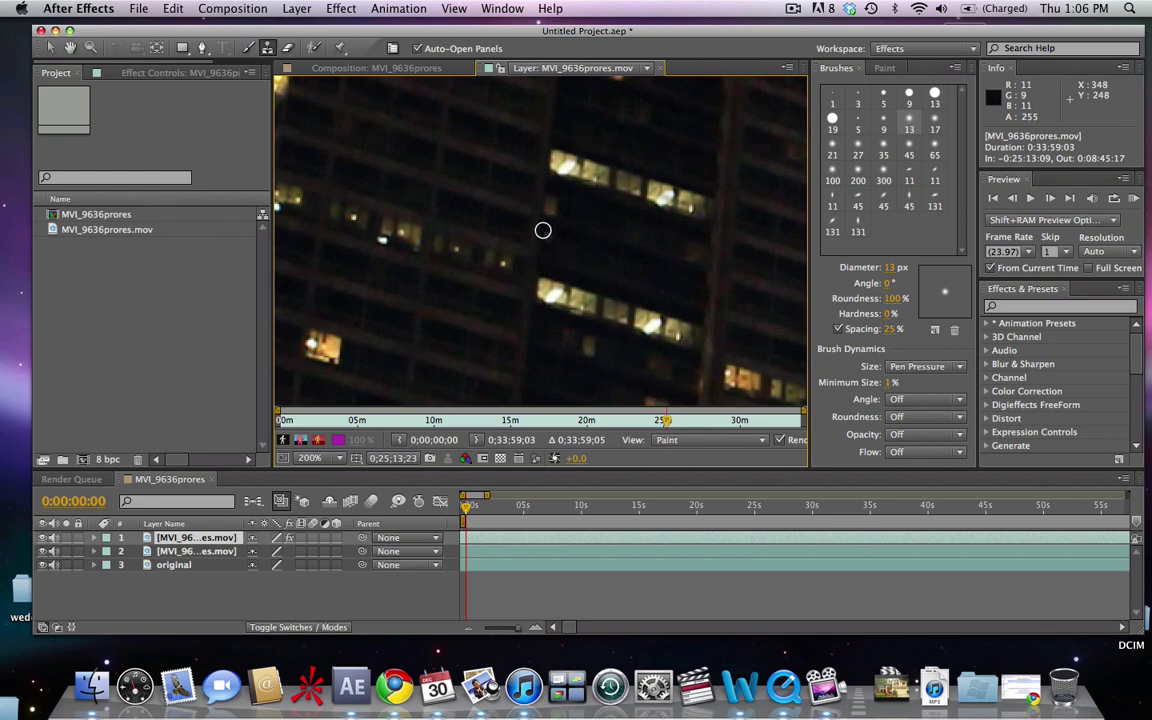
mouse_move(558, 232)
mouse_down()
mouse_move(684, 268)
mouse_move(674, 288)
mouse_move(559, 259)
mouse_move(693, 288)
mouse_move(595, 262)
mouse_up()
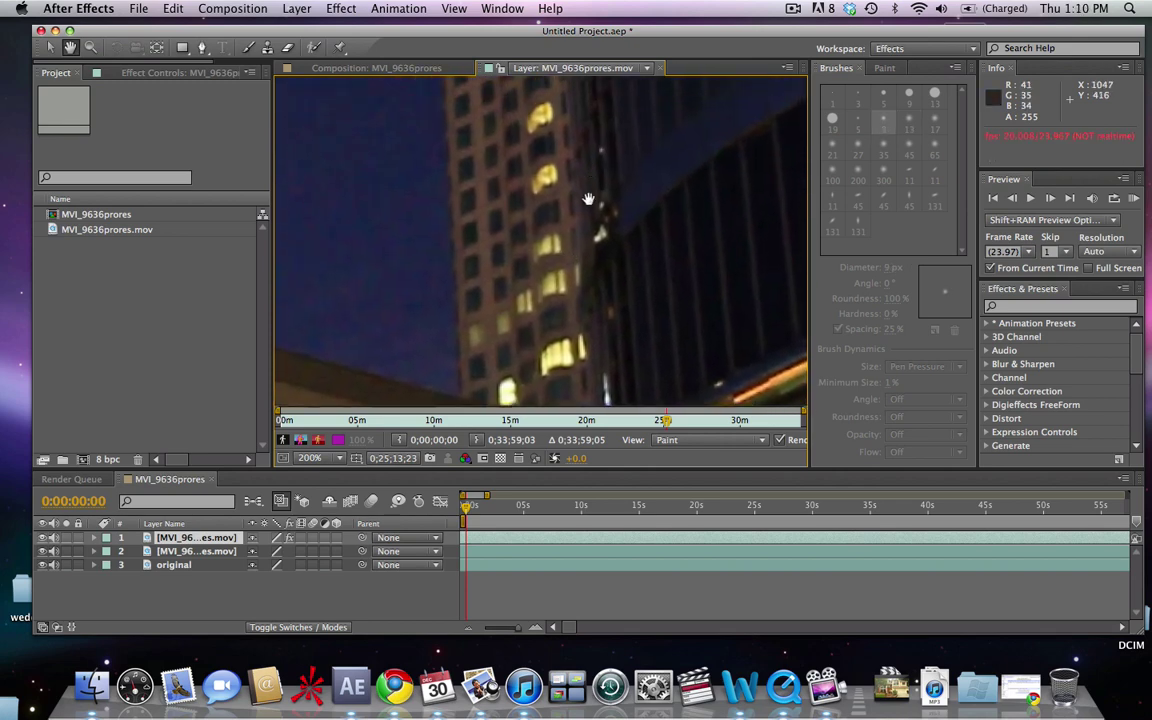
Clone plain wall over the lower part of the at&t sign with a soft round 27 px brush.
scroll(602, 232, down, 2)
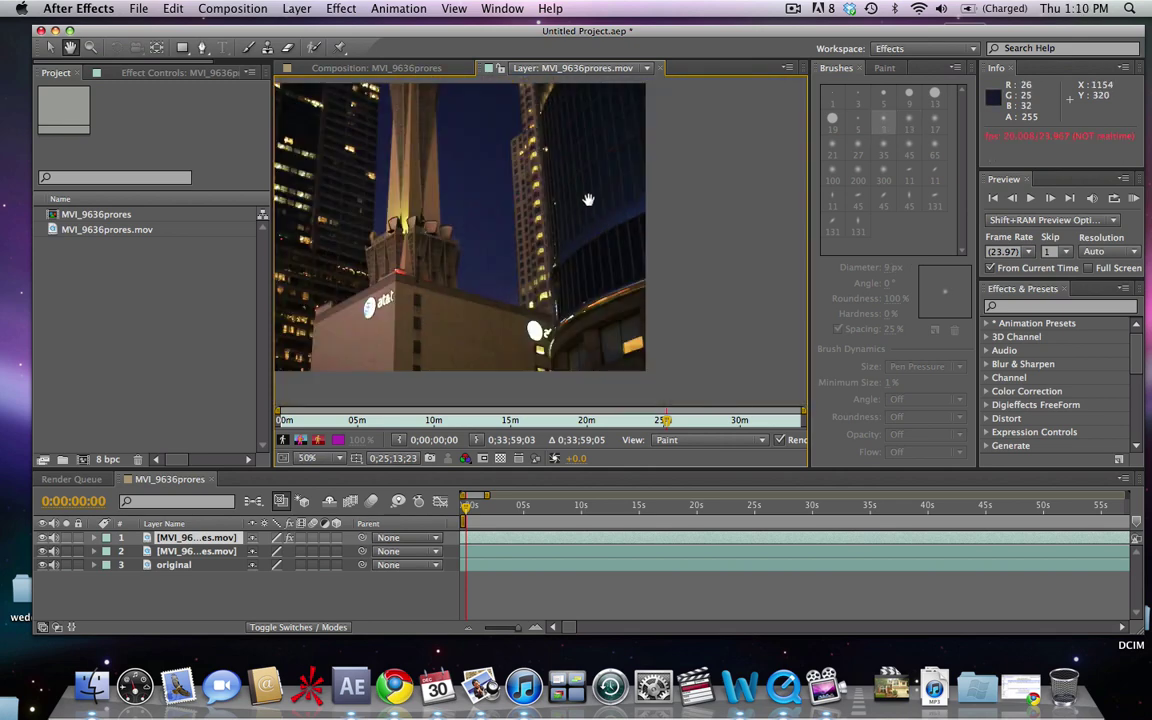
mouse_move(573, 165)
mouse_down()
mouse_move(585, 220)
mouse_move(600, 160)
mouse_move(689, 120)
mouse_move(744, 203)
mouse_move(719, 192)
mouse_up()
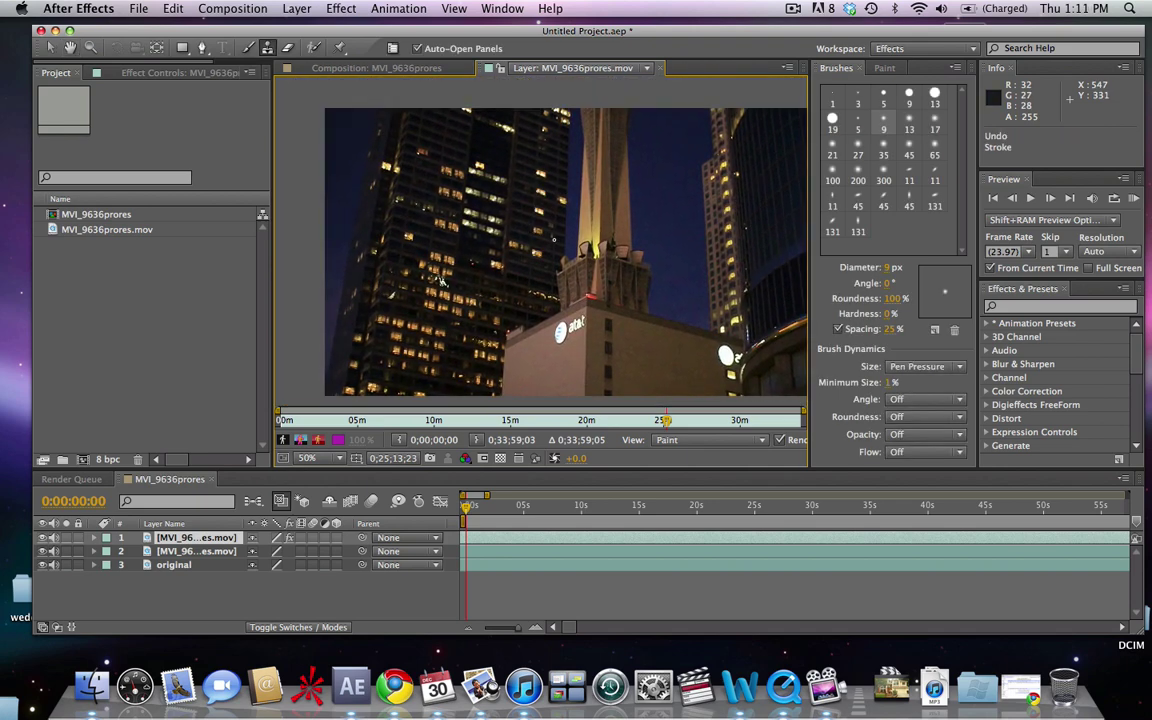
key(space)
mouse_move(552, 227)
mouse_down()
mouse_move(498, 122)
mouse_move(471, 165)
mouse_move(488, 187)
mouse_up()
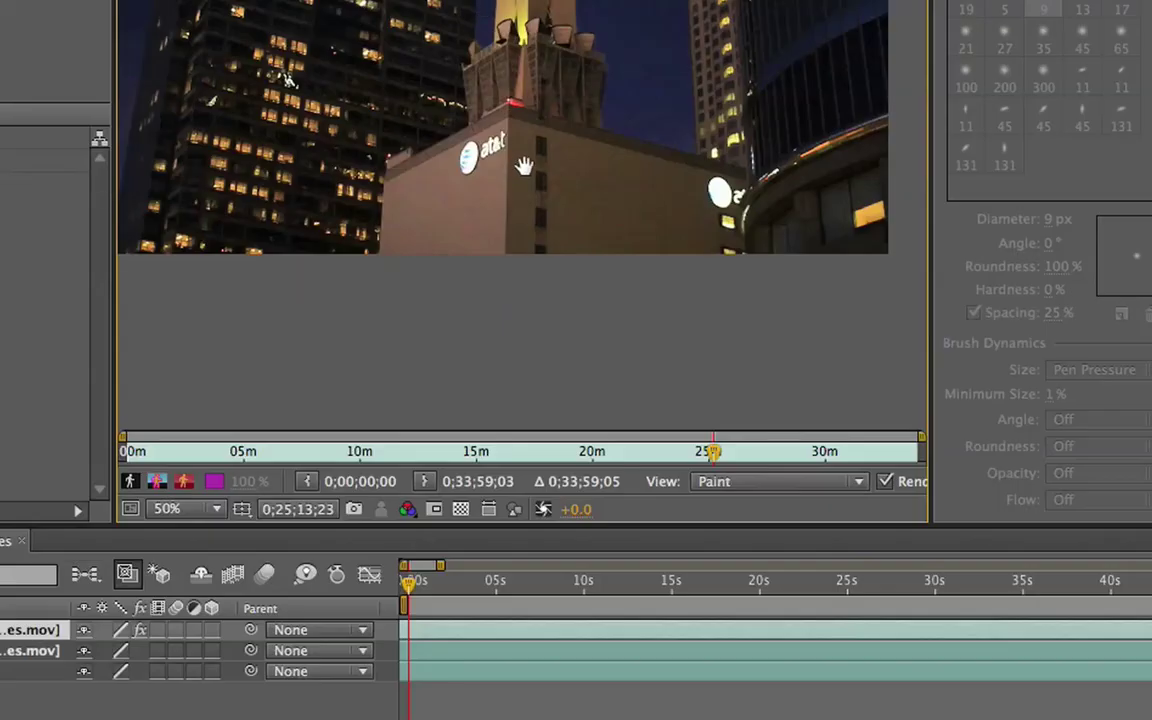
scroll(524, 166, up, 1)
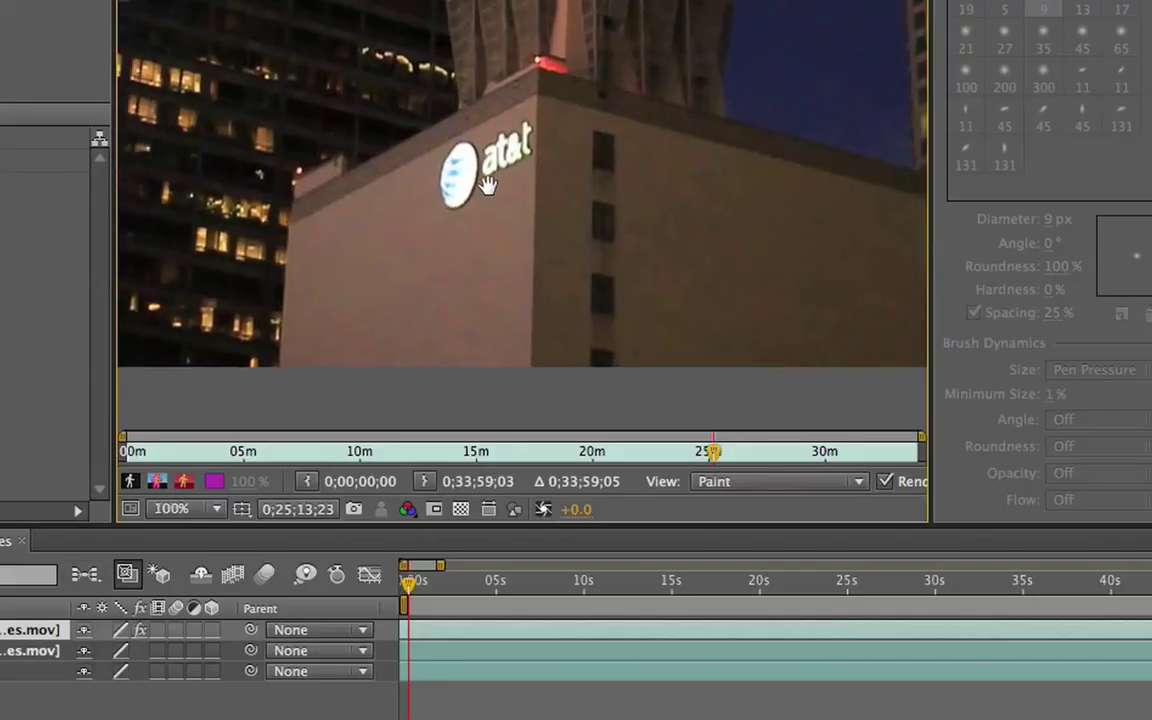
scroll(488, 186, up, 1)
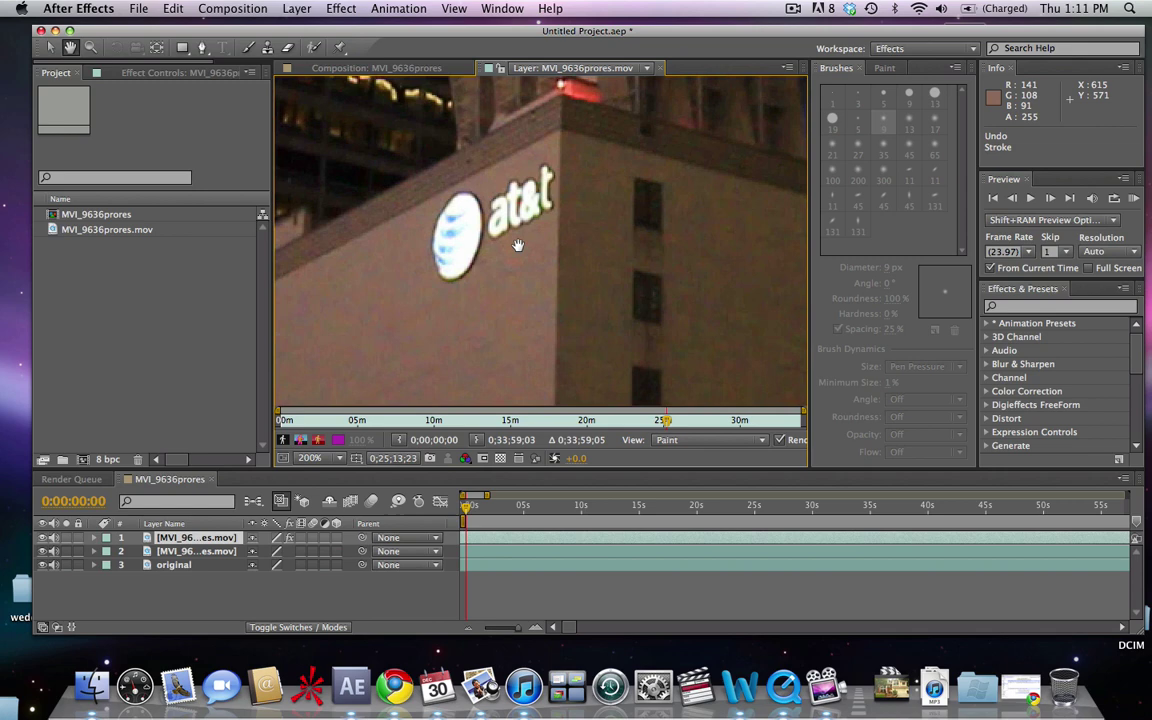
key(super+b)
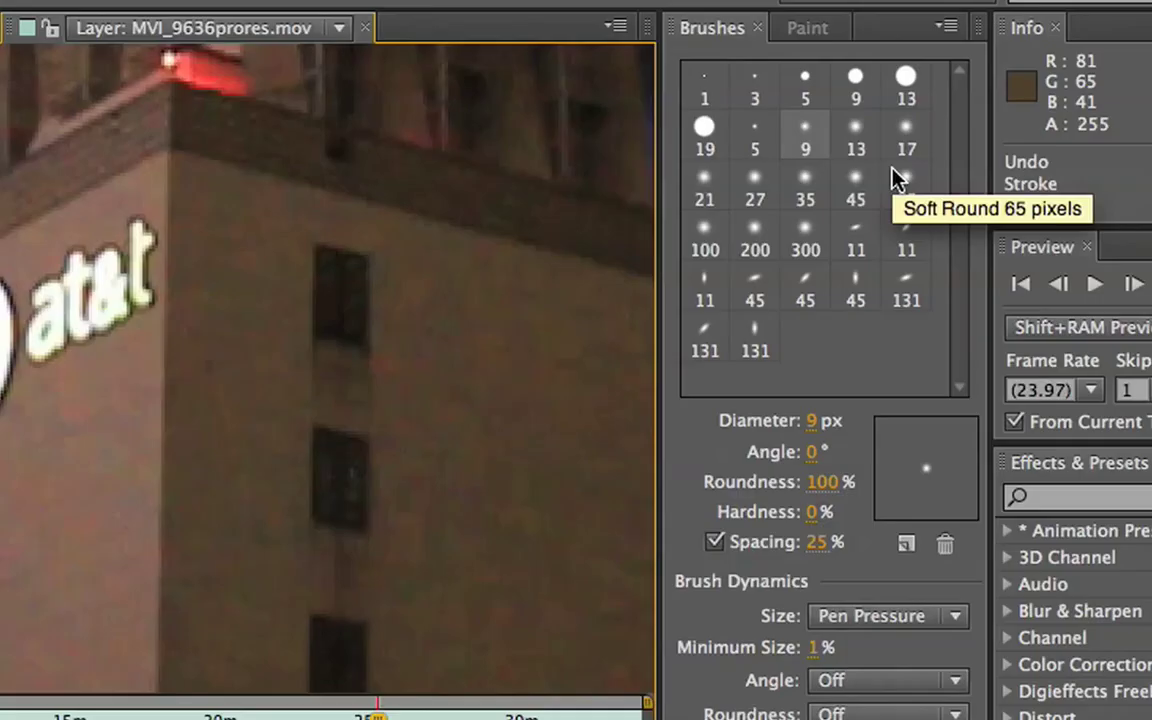
click(908, 148)
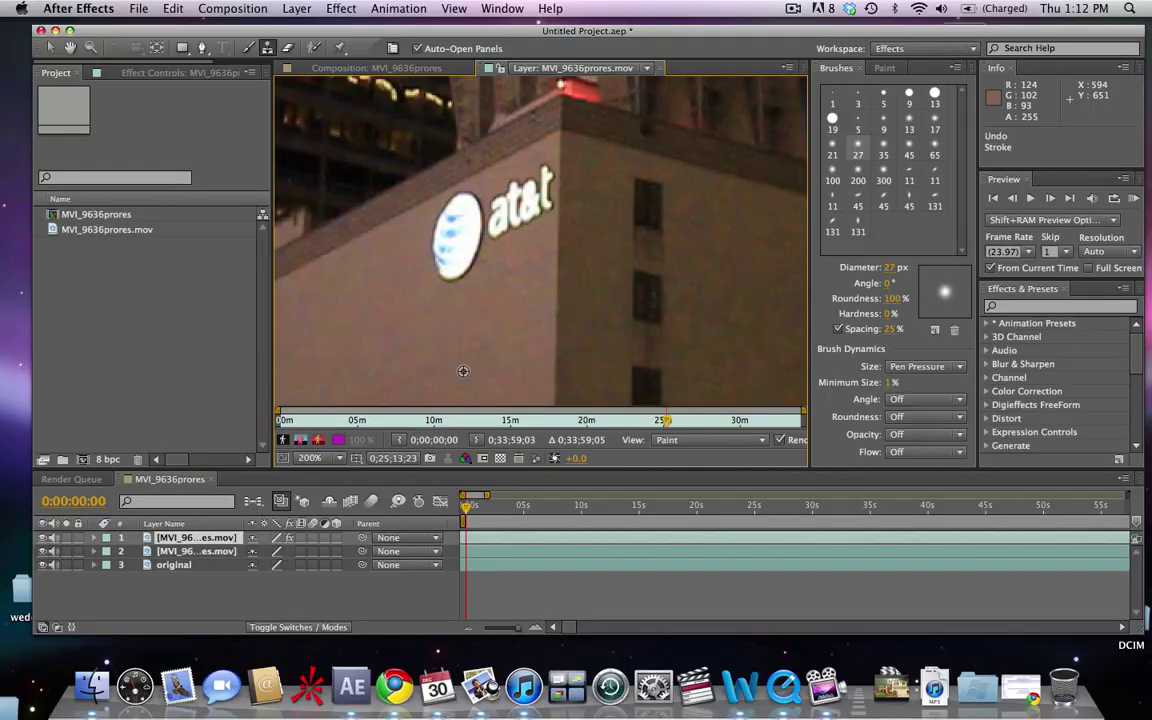
alt+click(463, 371)
mouse_move(456, 270)
mouse_down()
mouse_move(444, 270)
mouse_move(470, 249)
mouse_move(458, 275)
mouse_move(472, 224)
mouse_move(424, 186)
mouse_move(398, 212)
mouse_move(491, 237)
mouse_move(537, 206)
mouse_move(517, 230)
mouse_up()
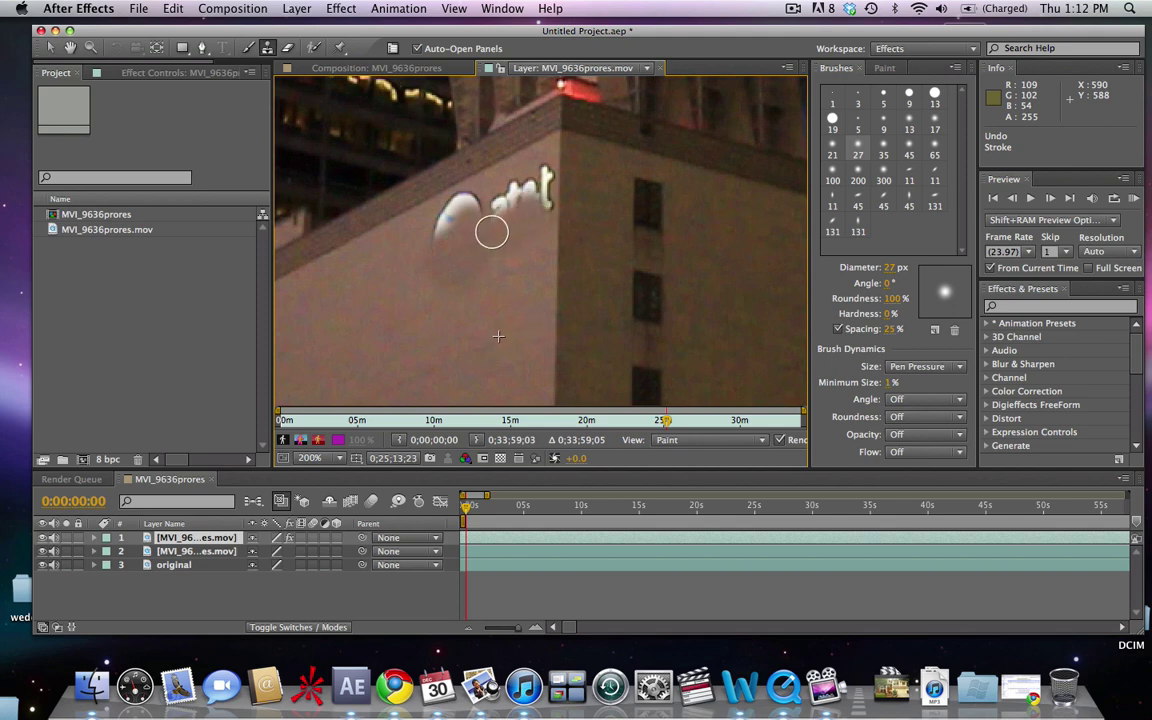
Clone wall texture over the rest of the at&t logo and letters, using a soft 9 px brush for the last letter near the corner.
alt+click(374, 288)
mouse_move(450, 218)
mouse_down()
mouse_move(429, 234)
mouse_move(481, 200)
mouse_move(430, 249)
mouse_up()
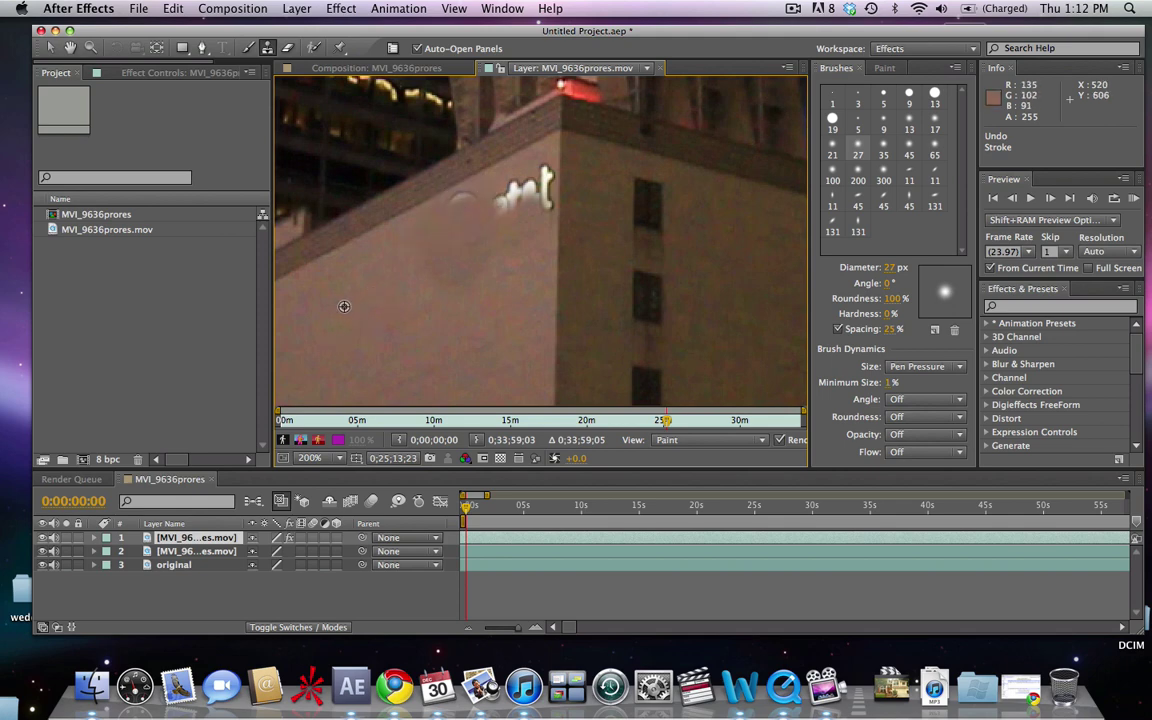
mouse_move(538, 205)
mouse_down()
mouse_move(532, 185)
mouse_move(450, 211)
mouse_up()
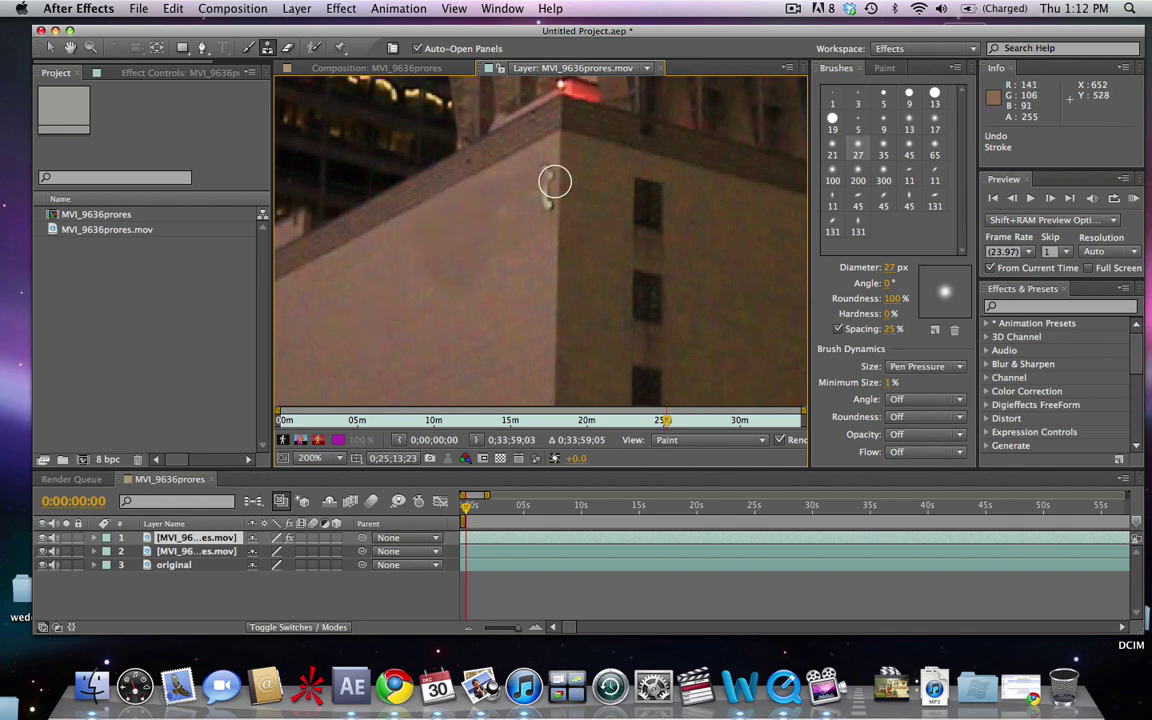
drag(519, 190, 514, 196)
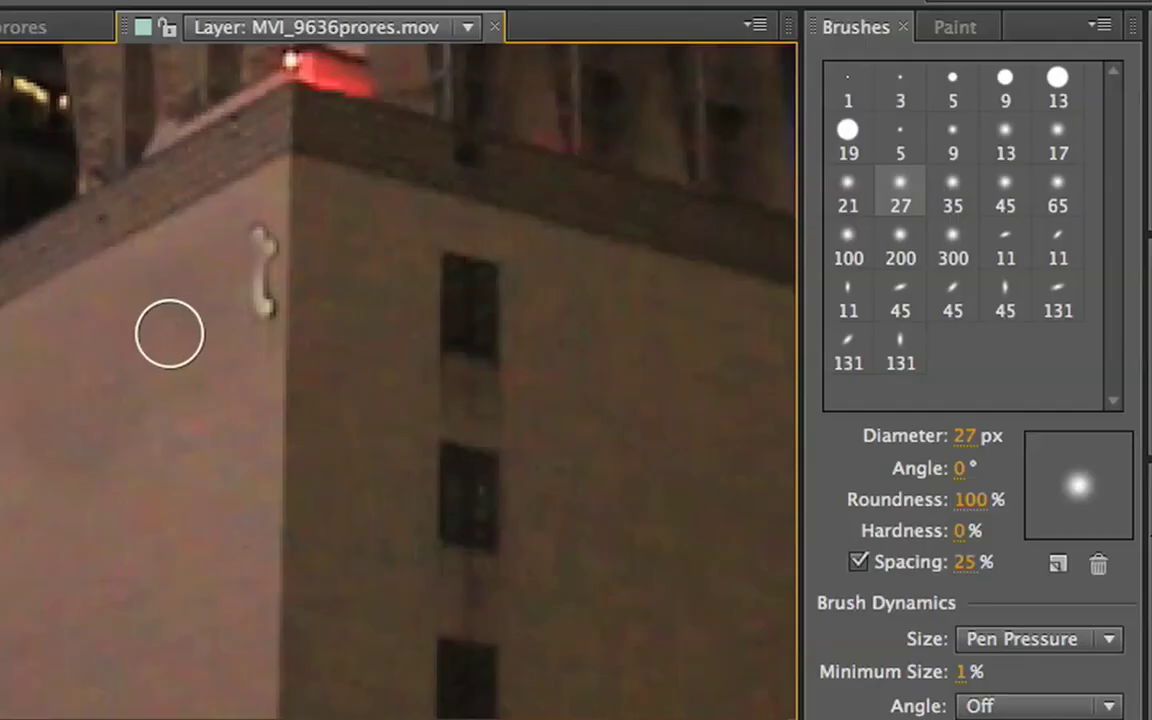
click(881, 122)
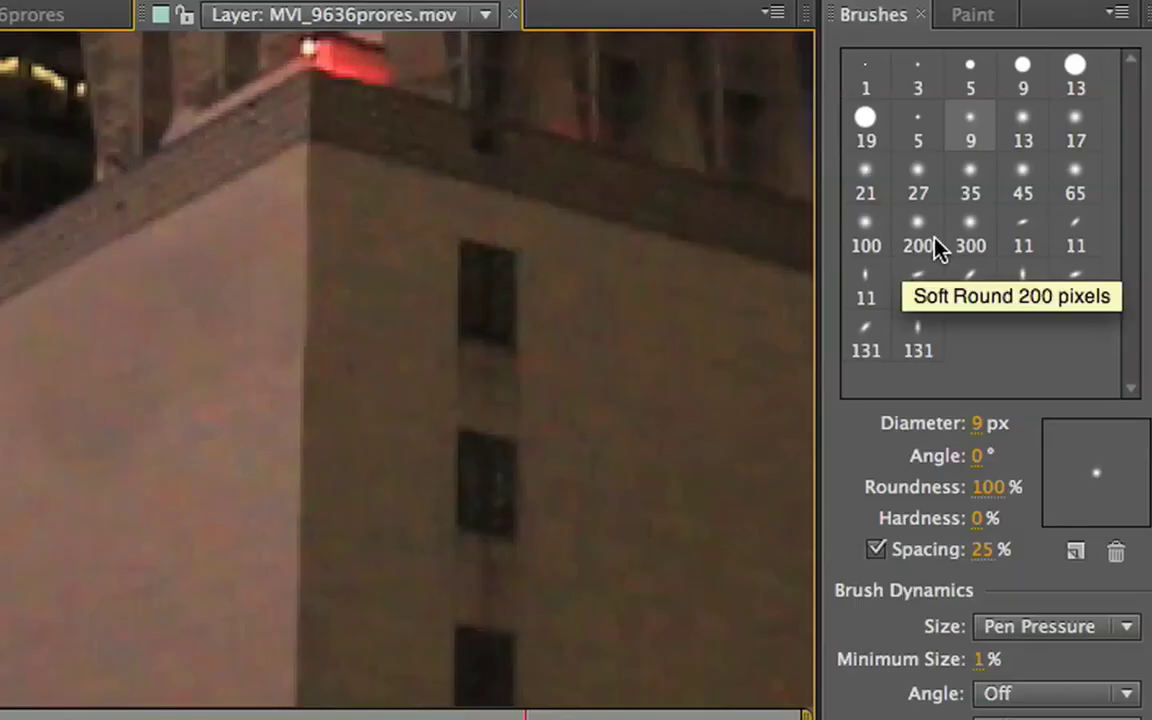
Select the soft 100 px brush, then switch to the Selection tool and return to the composition view with the whole frame at 50%.
click(866, 232)
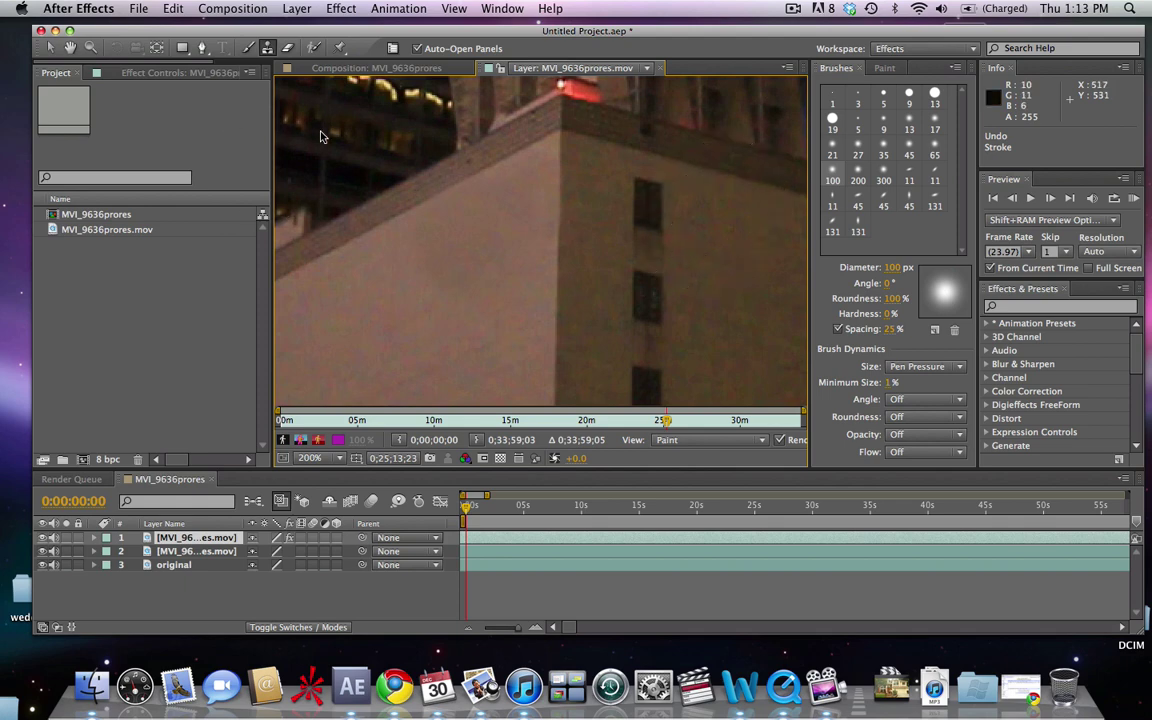
key(a)
key(v)
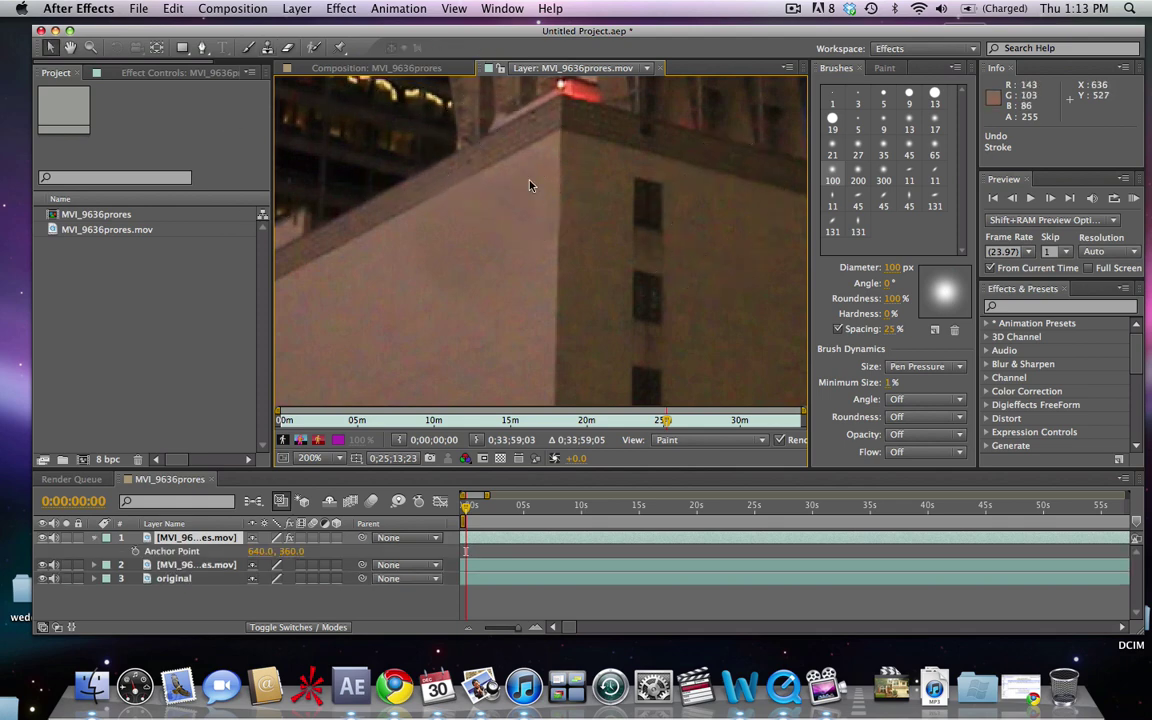
key(comma)
key(comma)
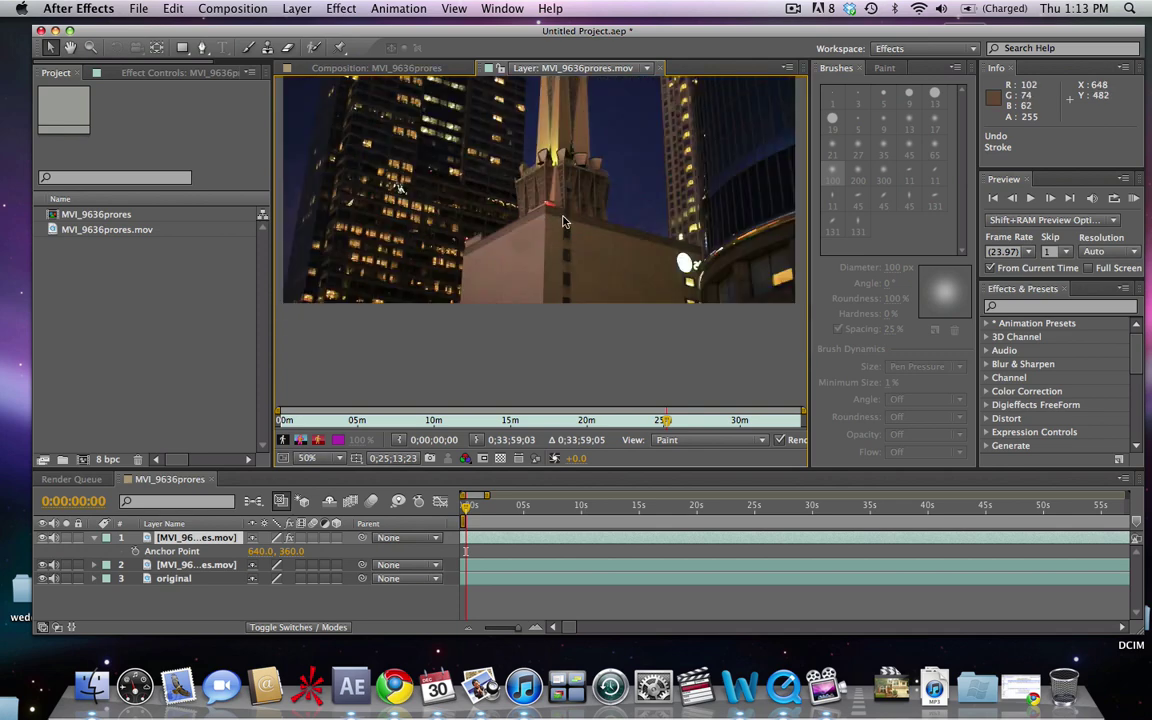
key(h)
drag(589, 197, 600, 270)
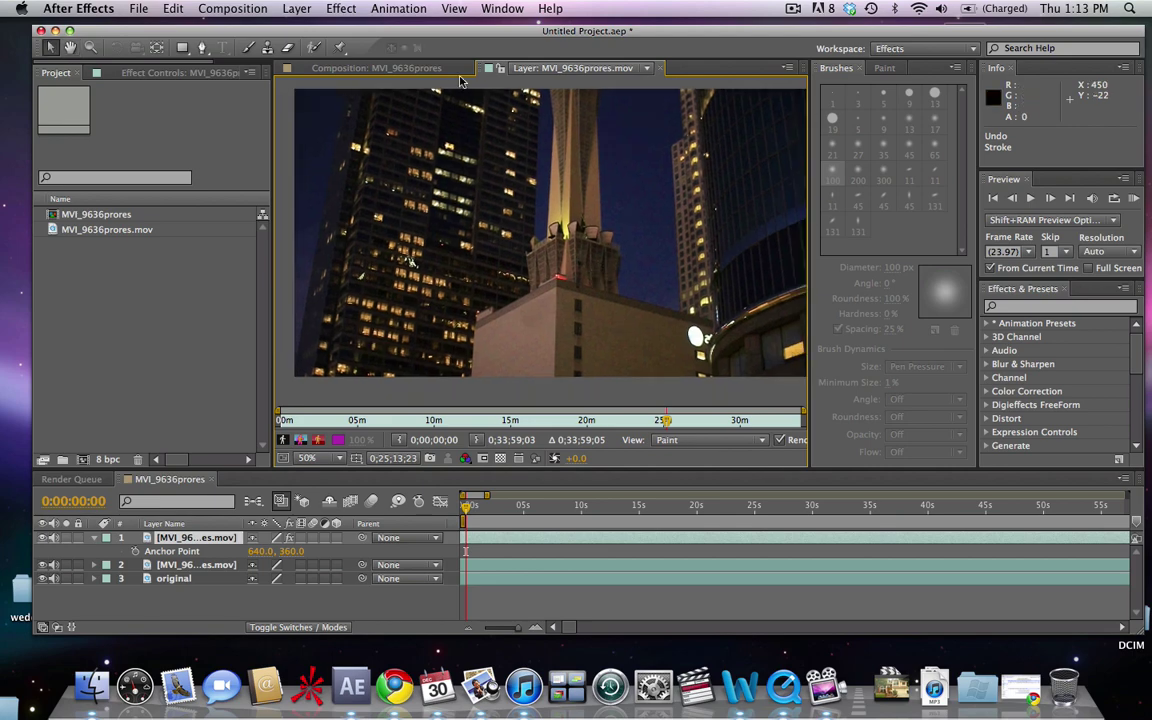
click(416, 70)
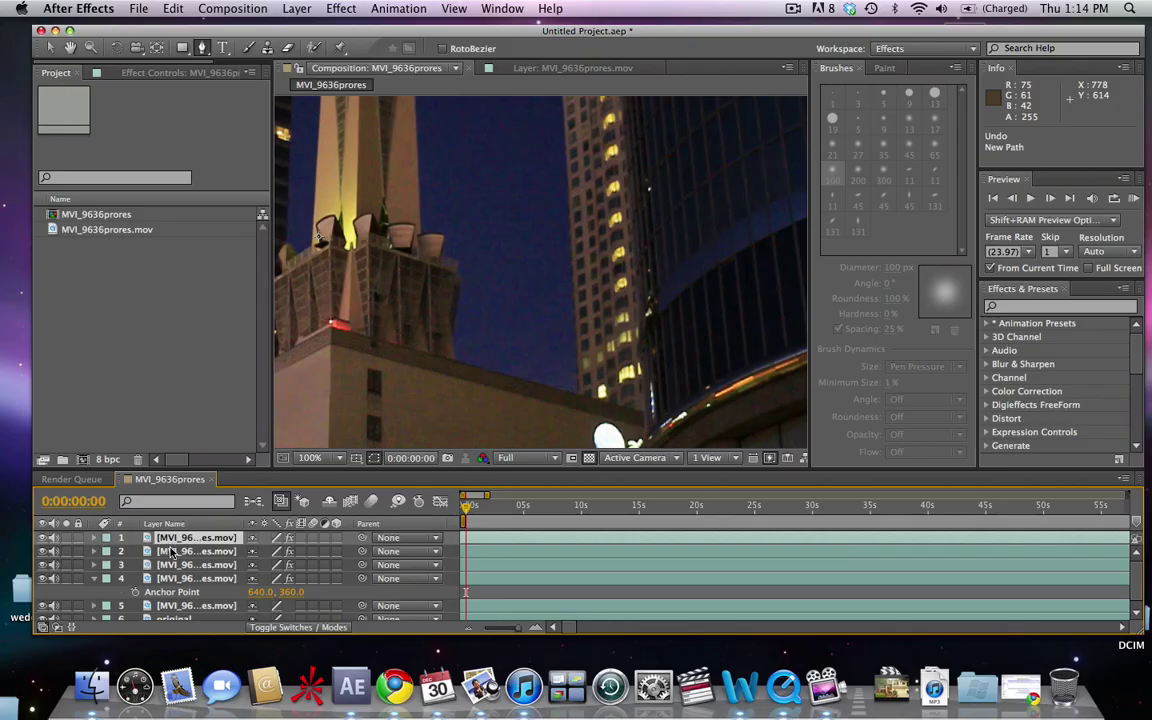
Pre-compose the top footage layer, moving all attributes into the new composition MVI_9636prores.mov Comp 1.
click(172, 553)
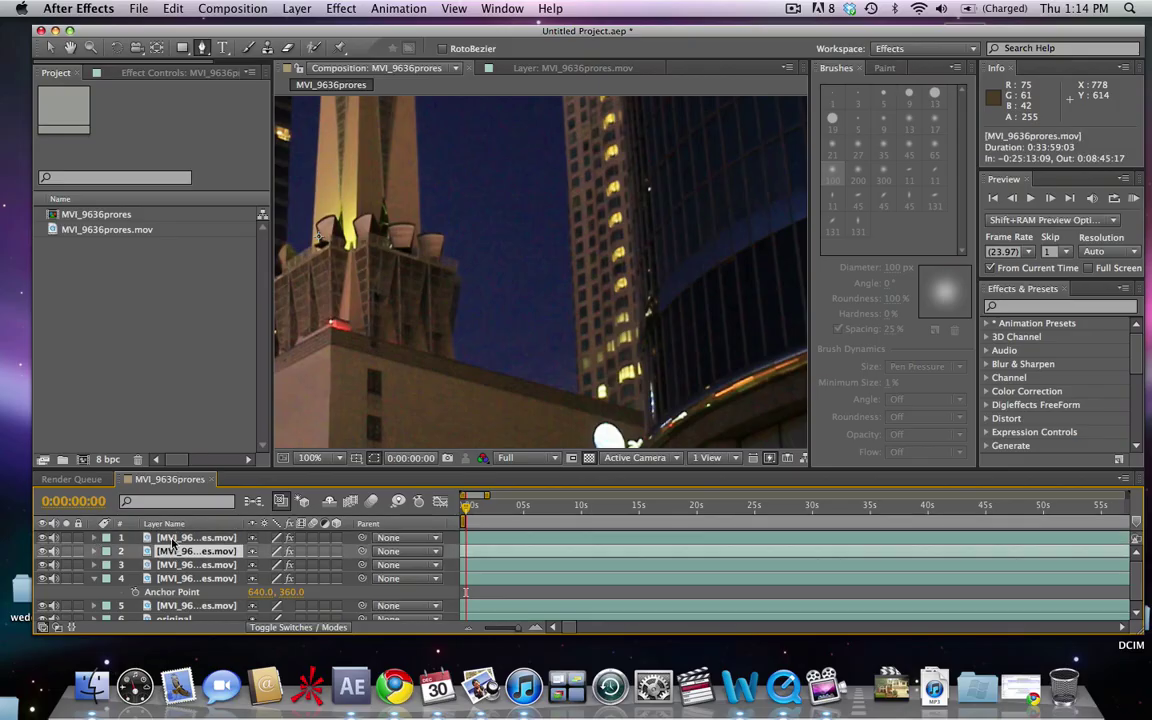
click(255, 9)
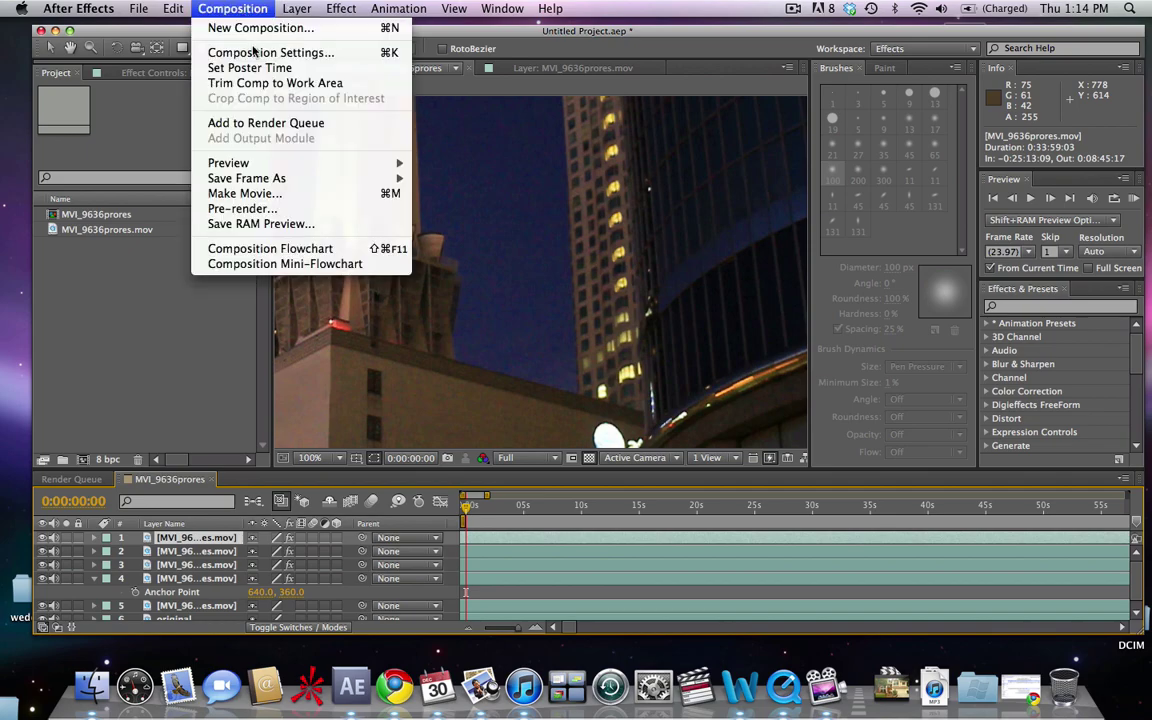
mouse_move(296, 9)
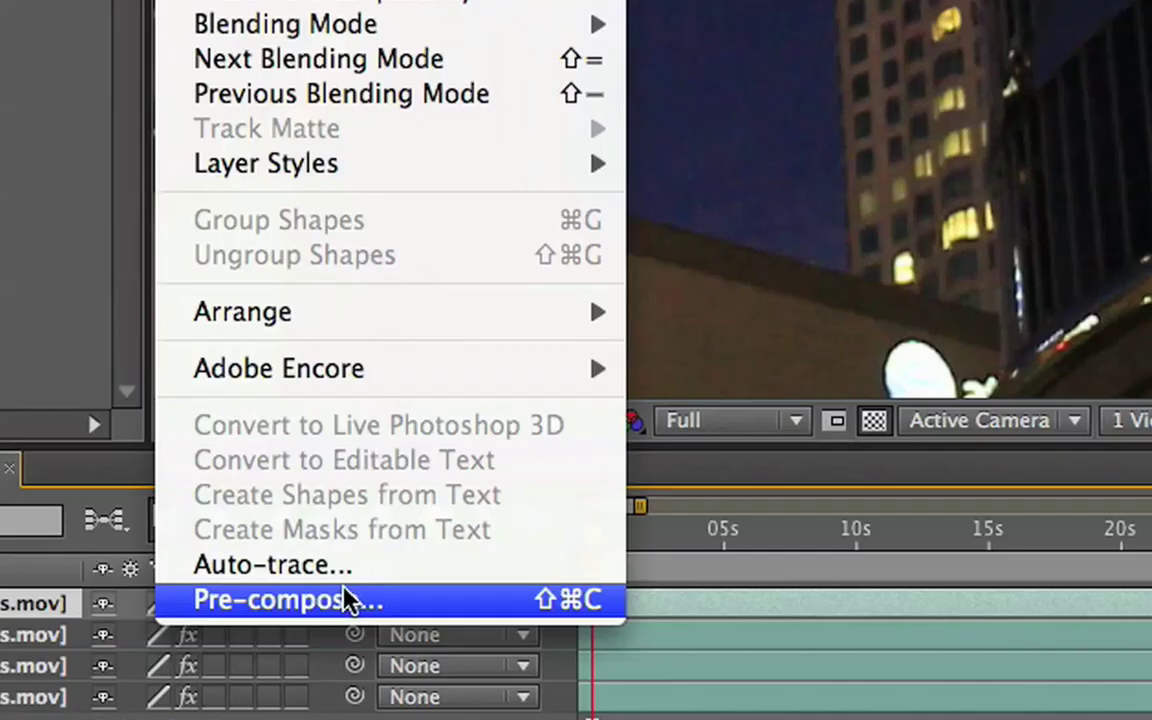
click(360, 536)
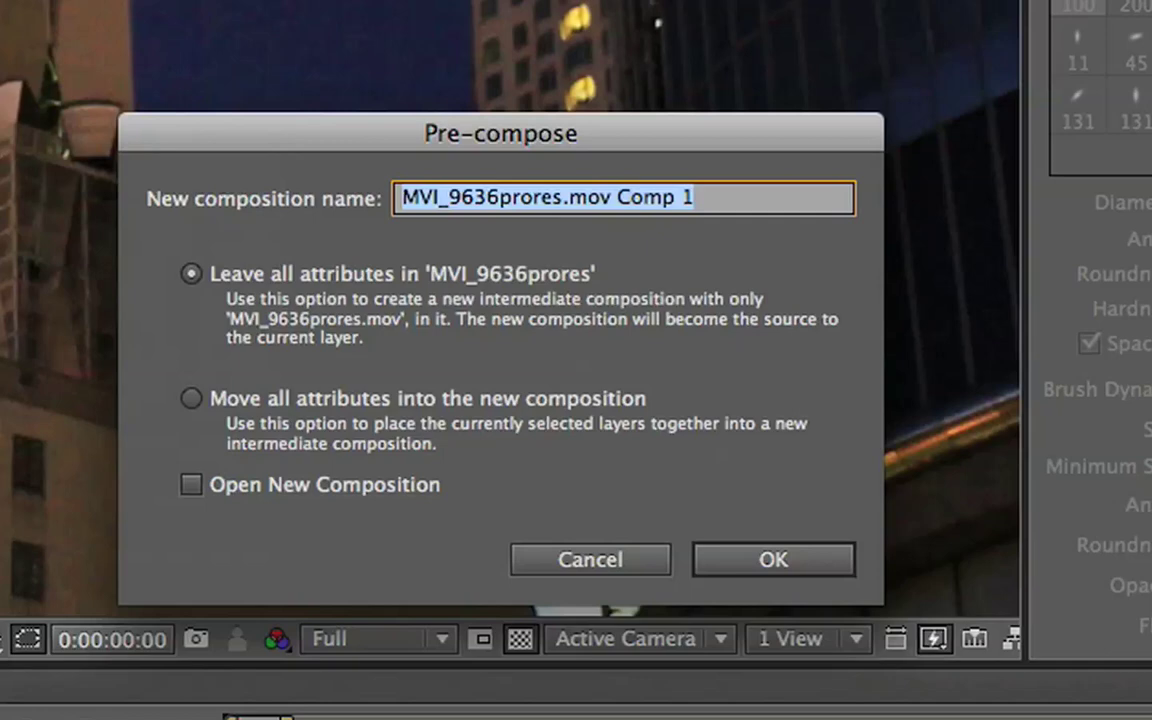
click(309, 400)
click(755, 575)
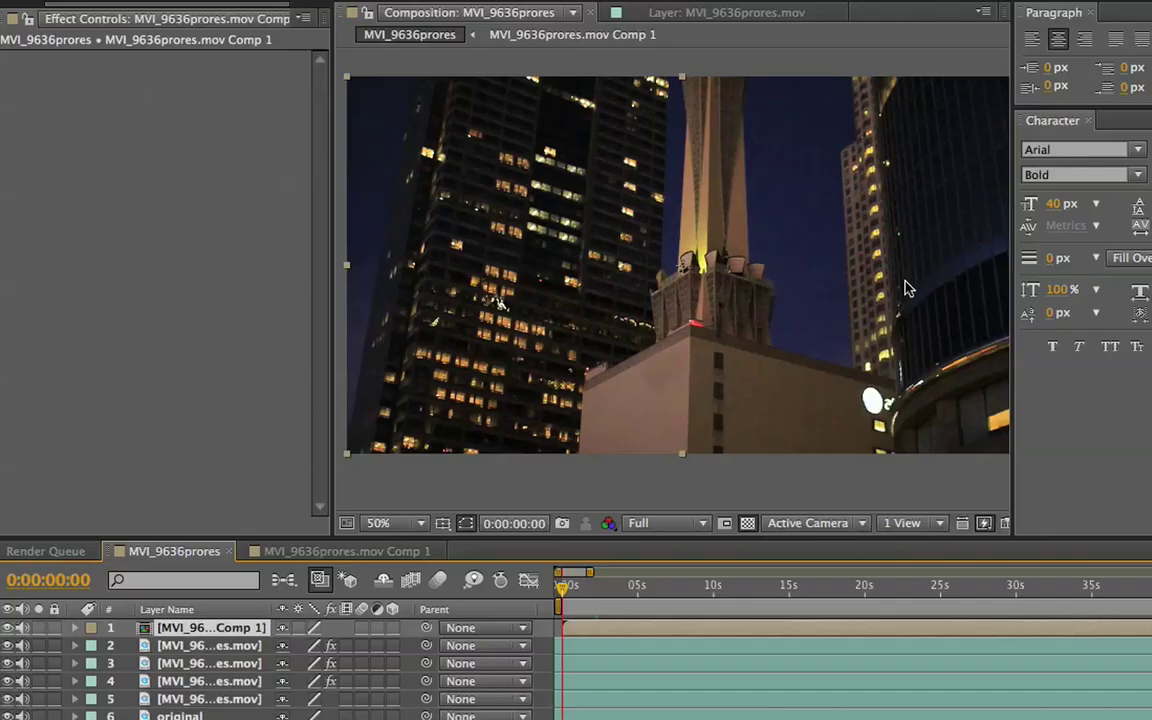
Draw a four-point Pen mask on the pre-comp layer around the tan tower's column of lit windows, widening its lower corner.
key(period)
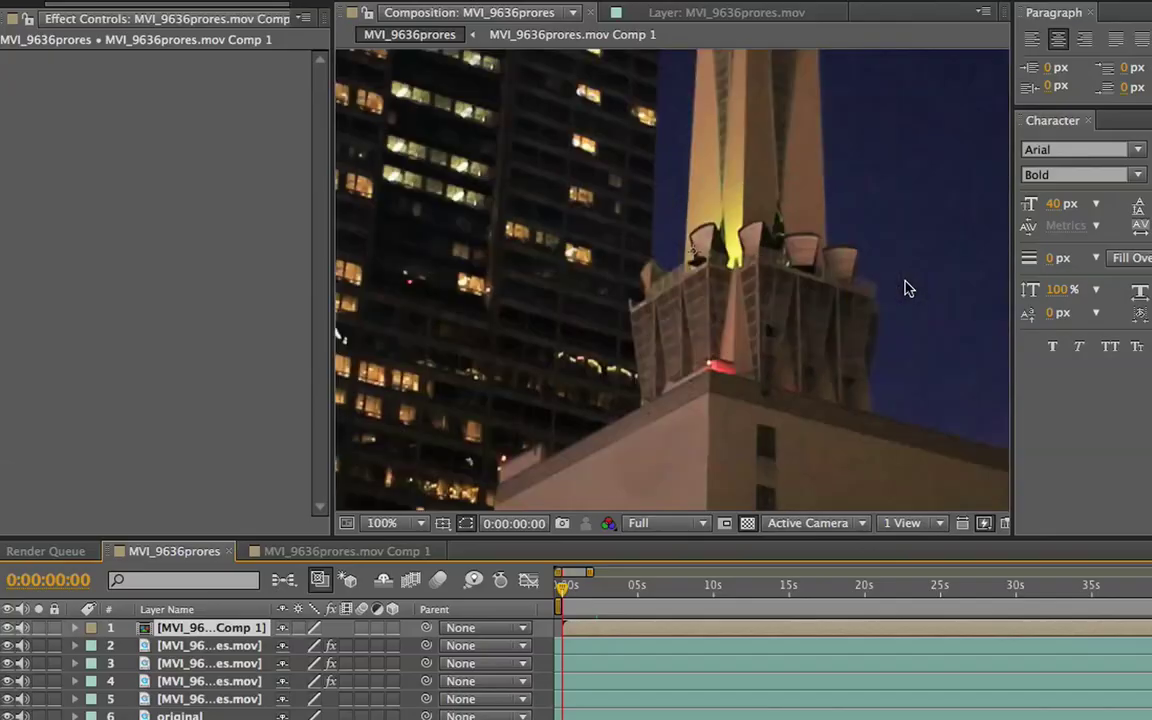
key(space)
drag(870, 294, 414, 248)
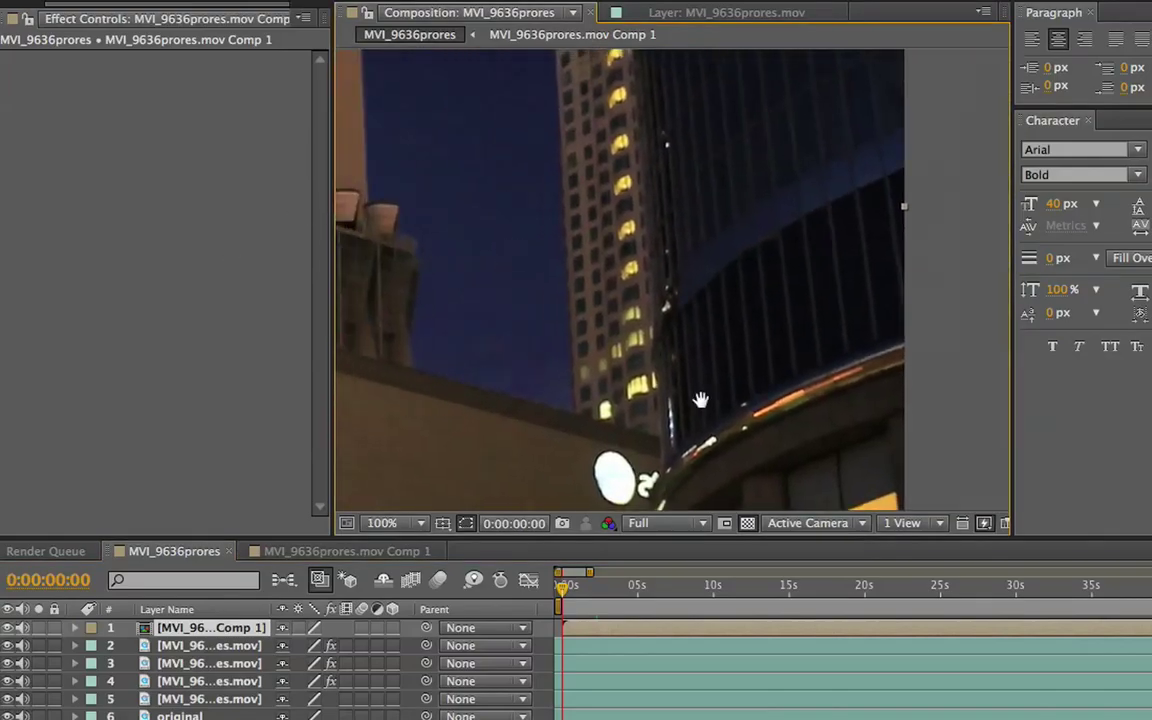
key(g)
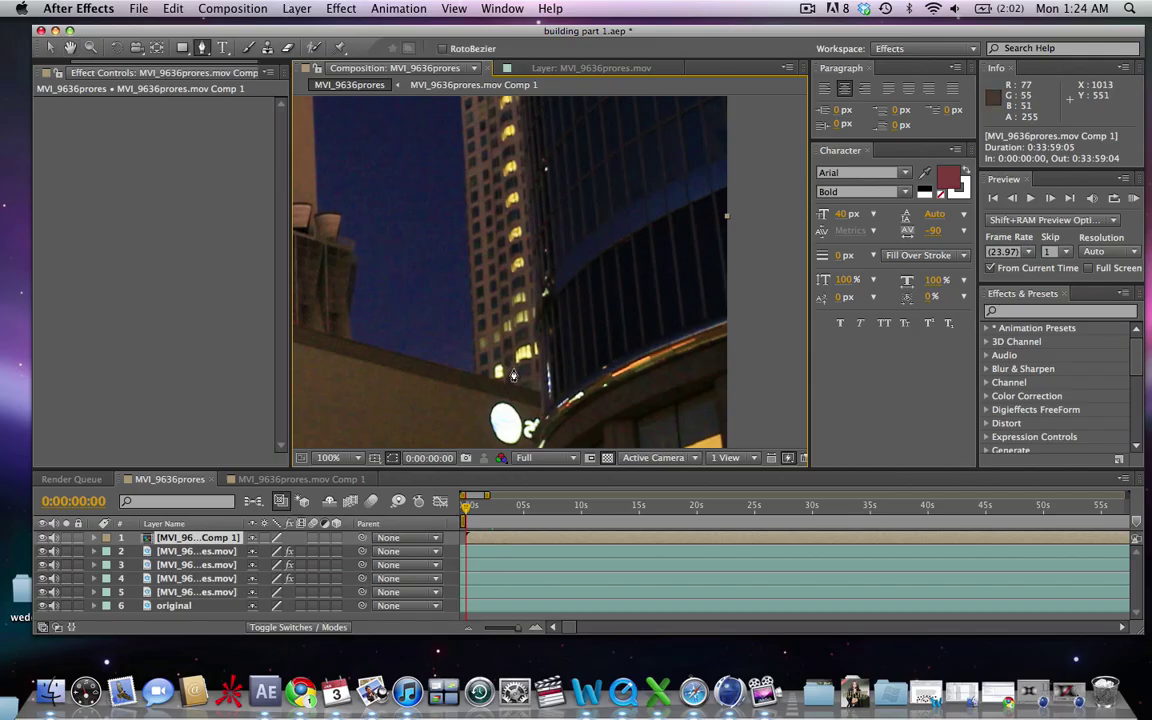
click(513, 370)
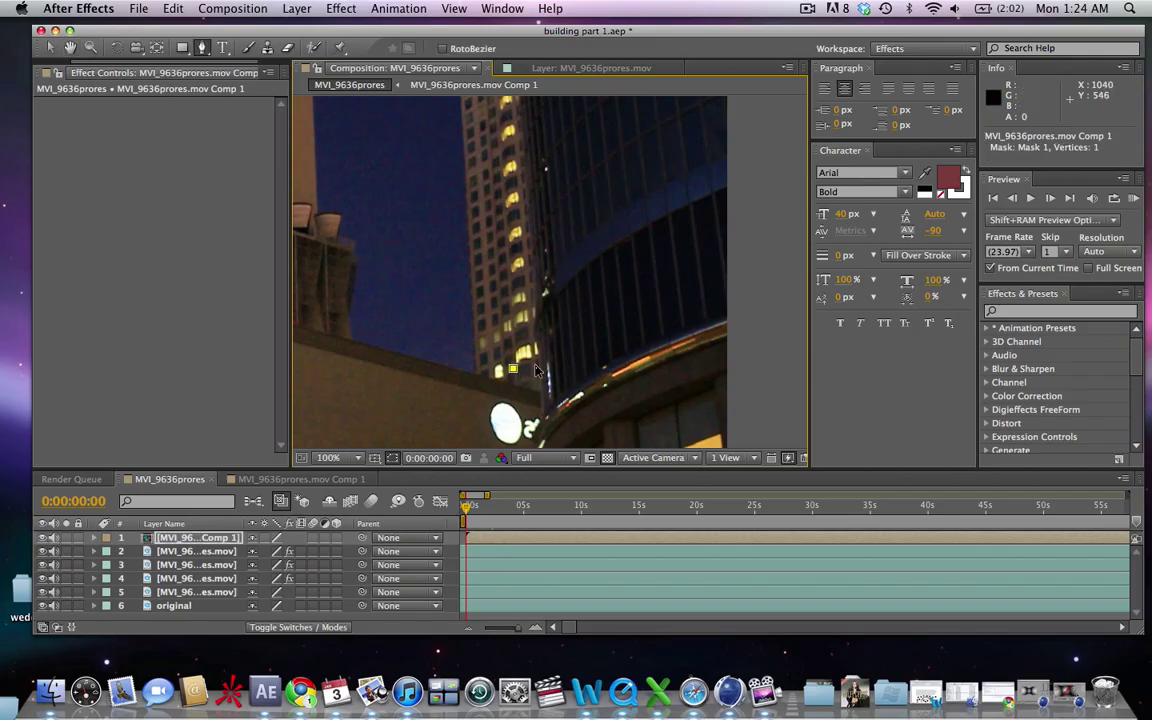
key(space)
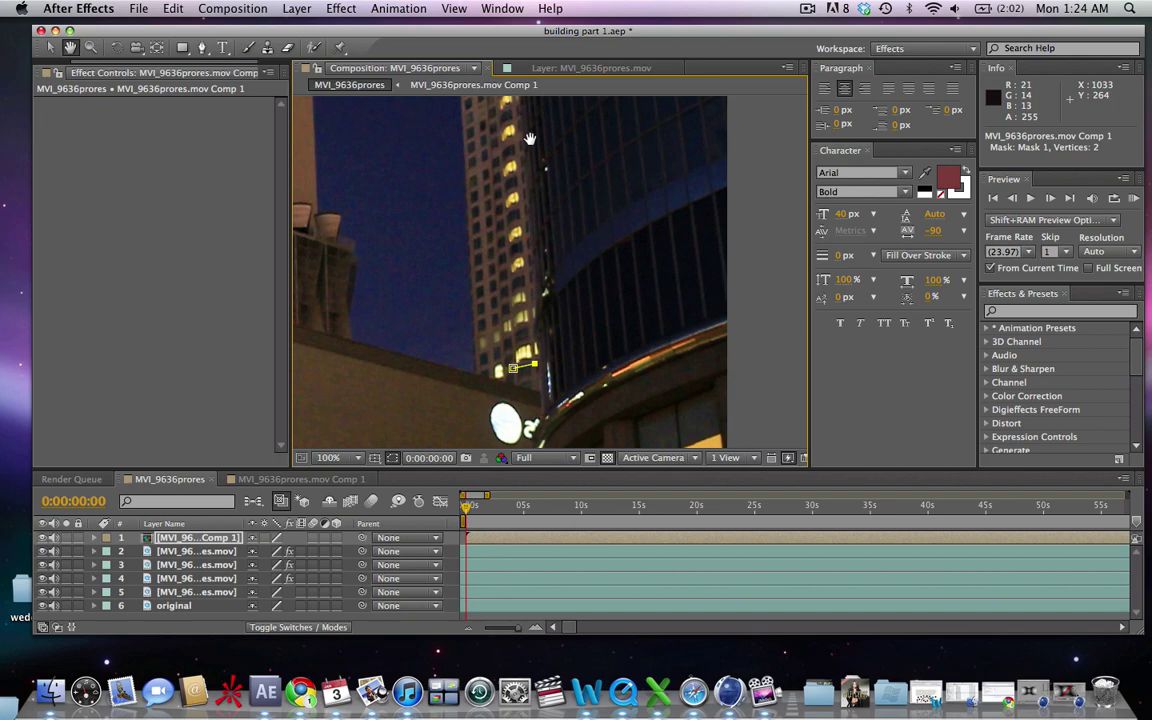
drag(530, 138, 537, 290)
key(g)
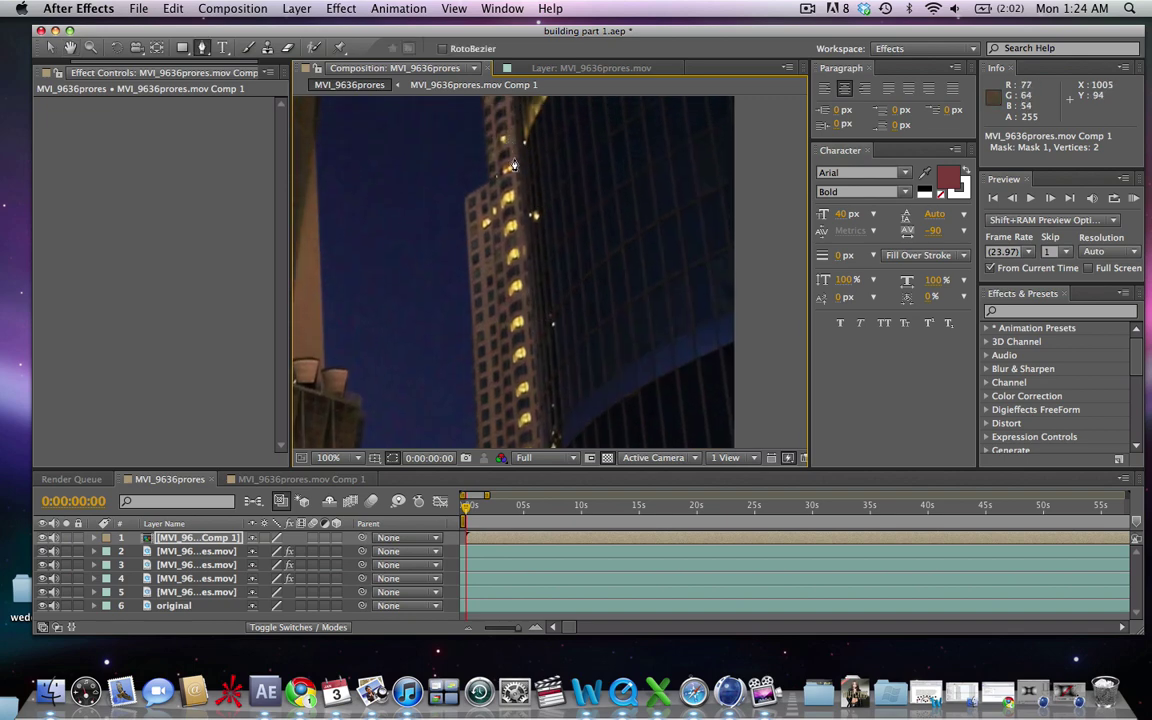
click(512, 185)
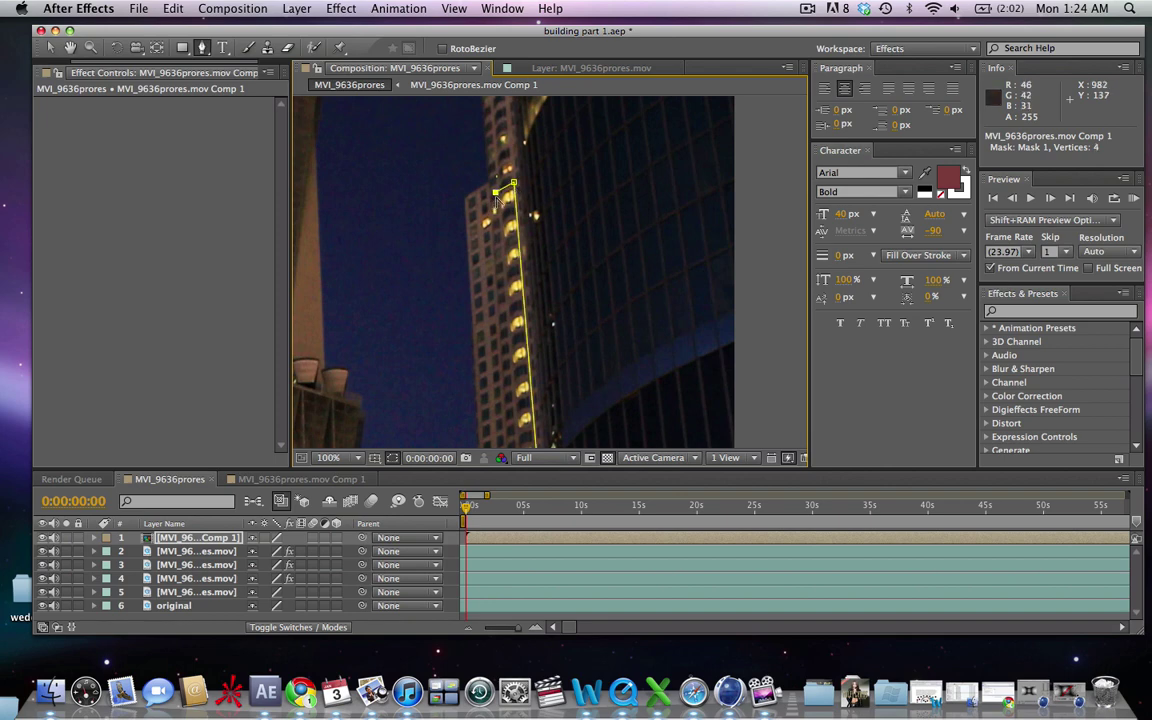
scroll(505, 230, down, 5)
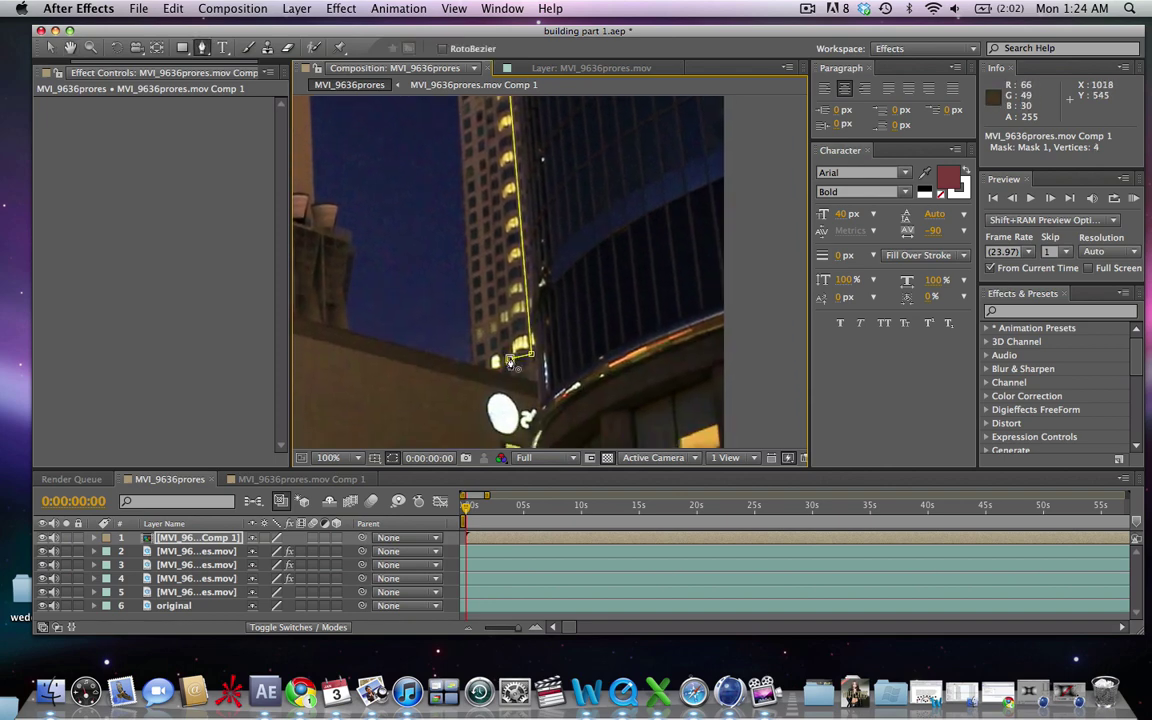
click(509, 360)
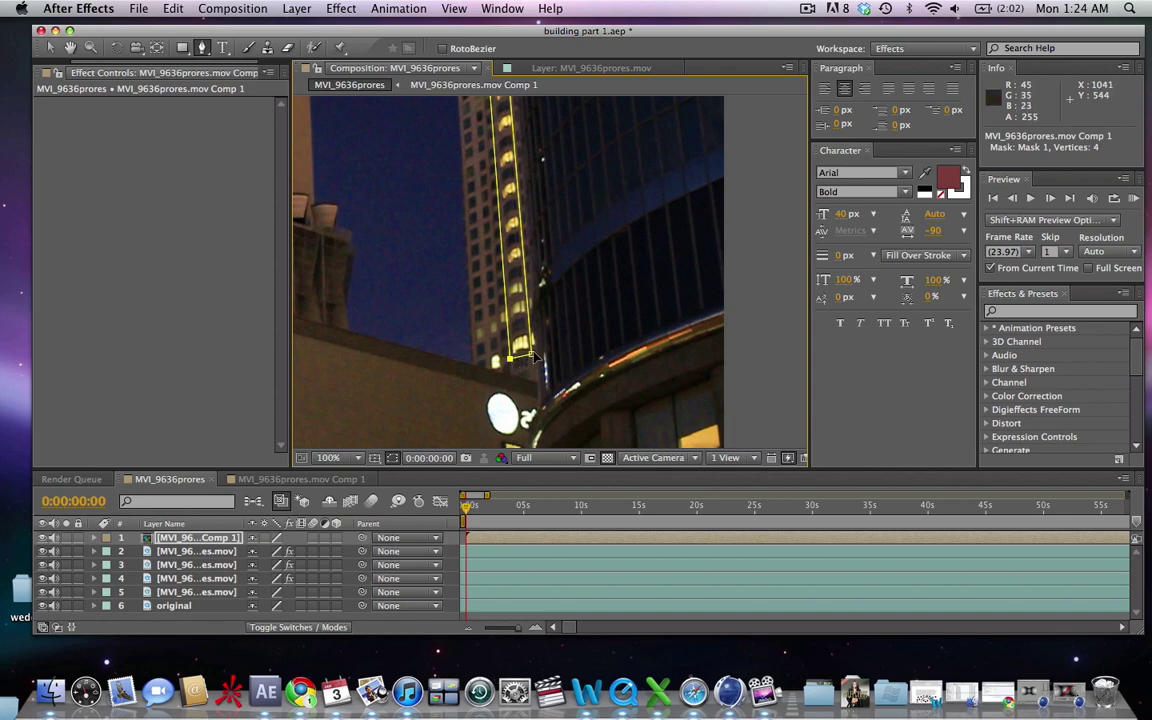
key(v)
drag(531, 354, 540, 356)
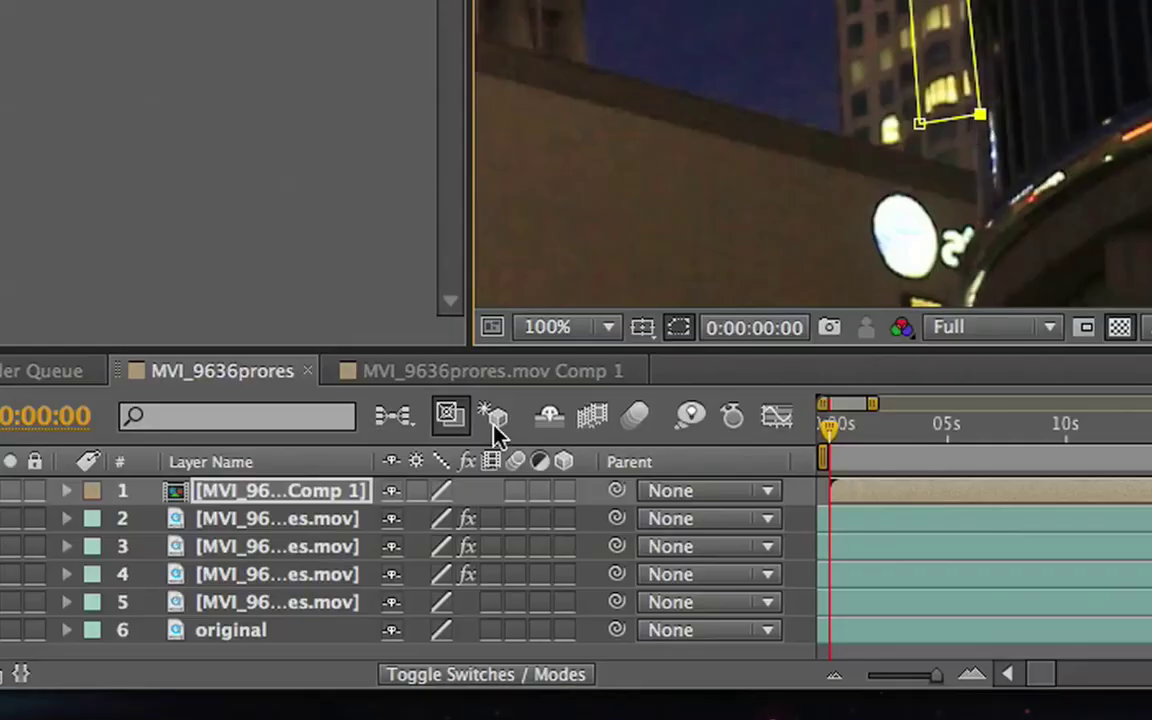
Hide the four footage layers between the pre-comp and the original layer, leaving the pre-comp layer selected.
click(313, 604)
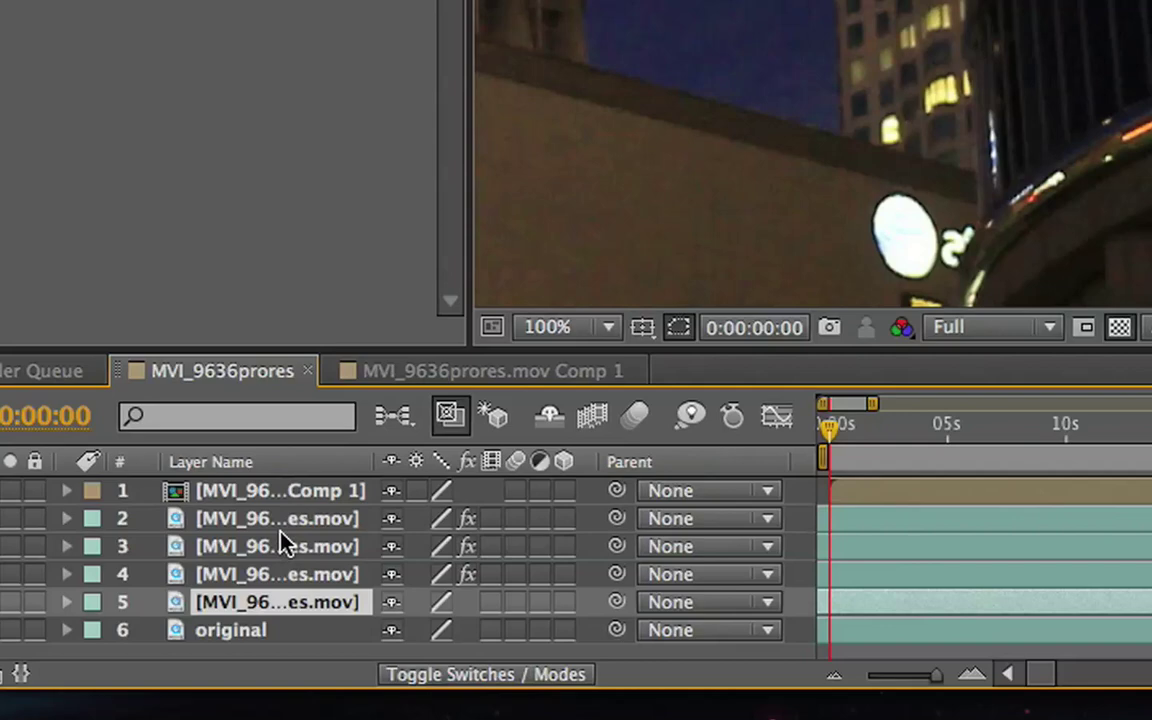
shift+click(283, 544)
shift+click(178, 522)
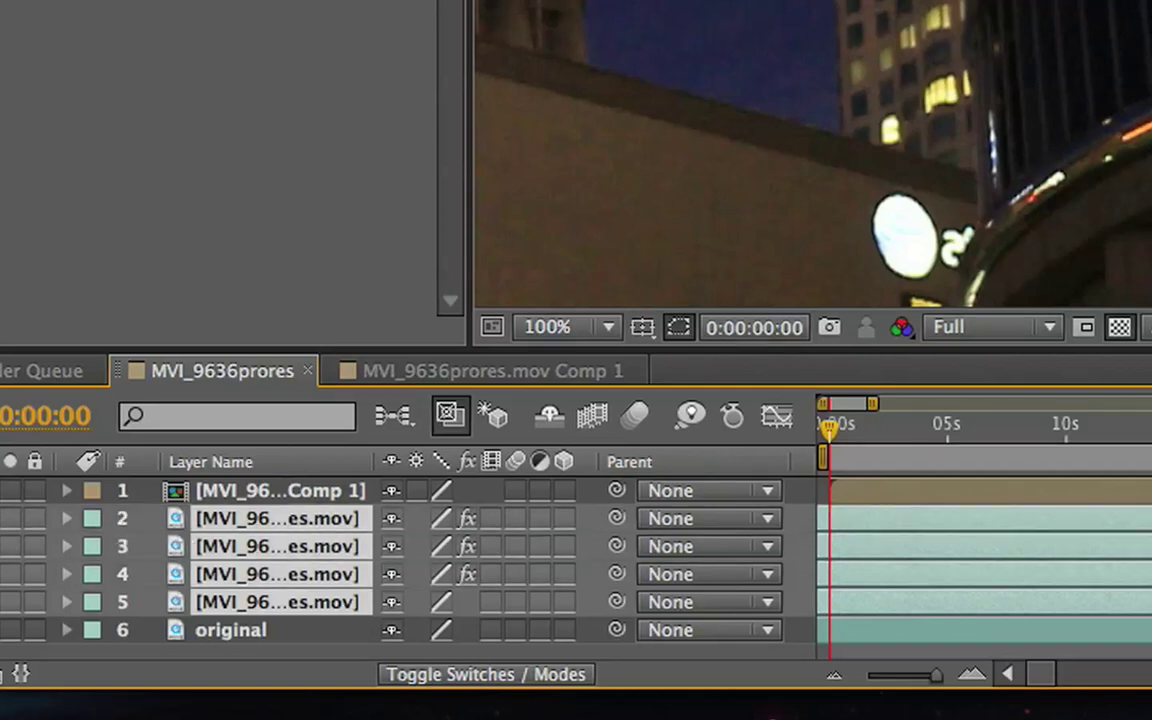
click(215, 498)
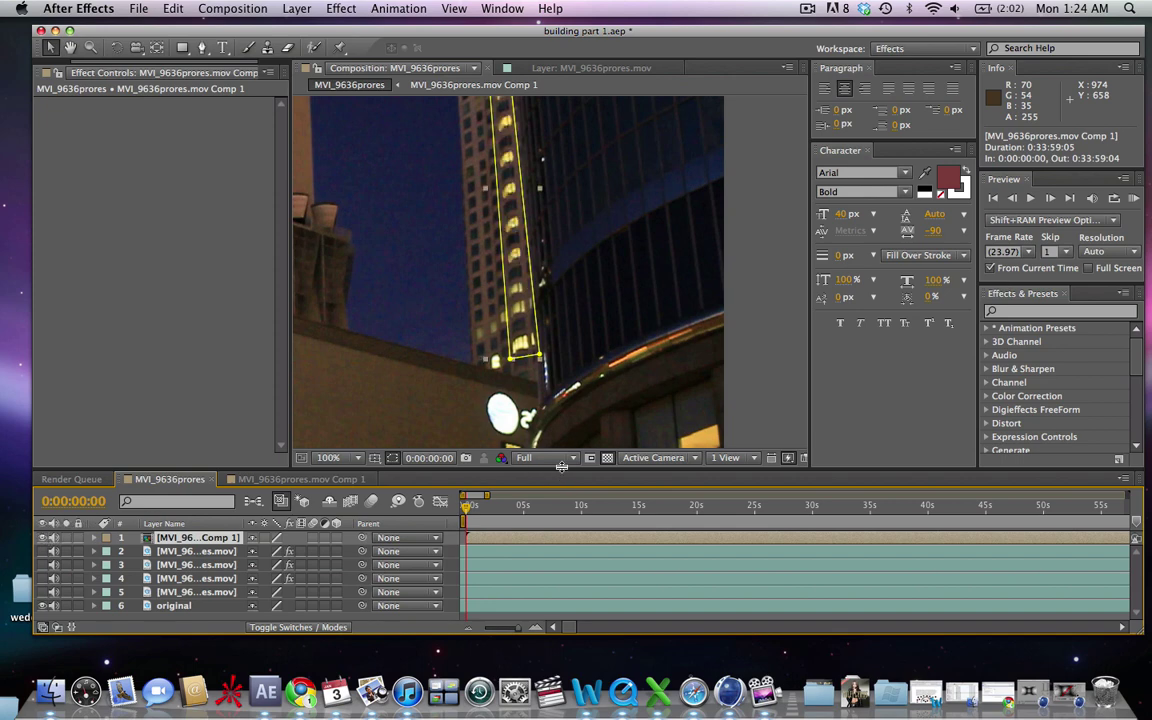
Reveal the pre-comp layer's Mask 1 properties and start keyframing its Mask Path at frame 0.
key(h)
drag(572, 219, 591, 365)
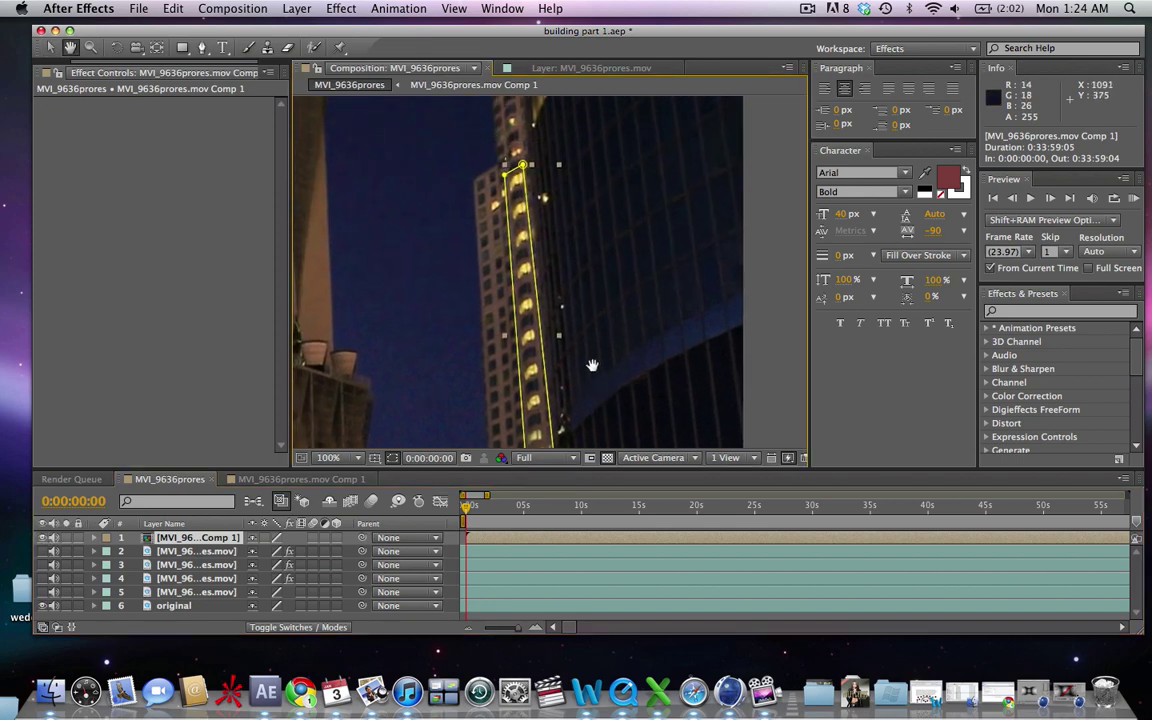
key(v)
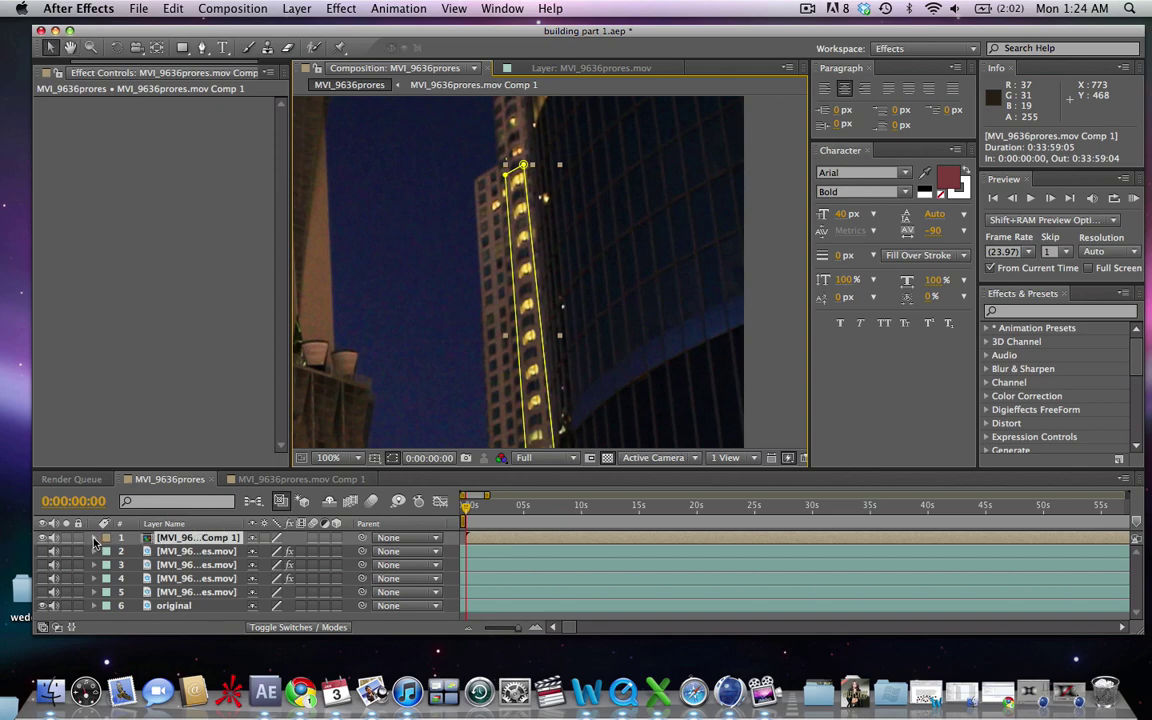
click(94, 539)
click(107, 551)
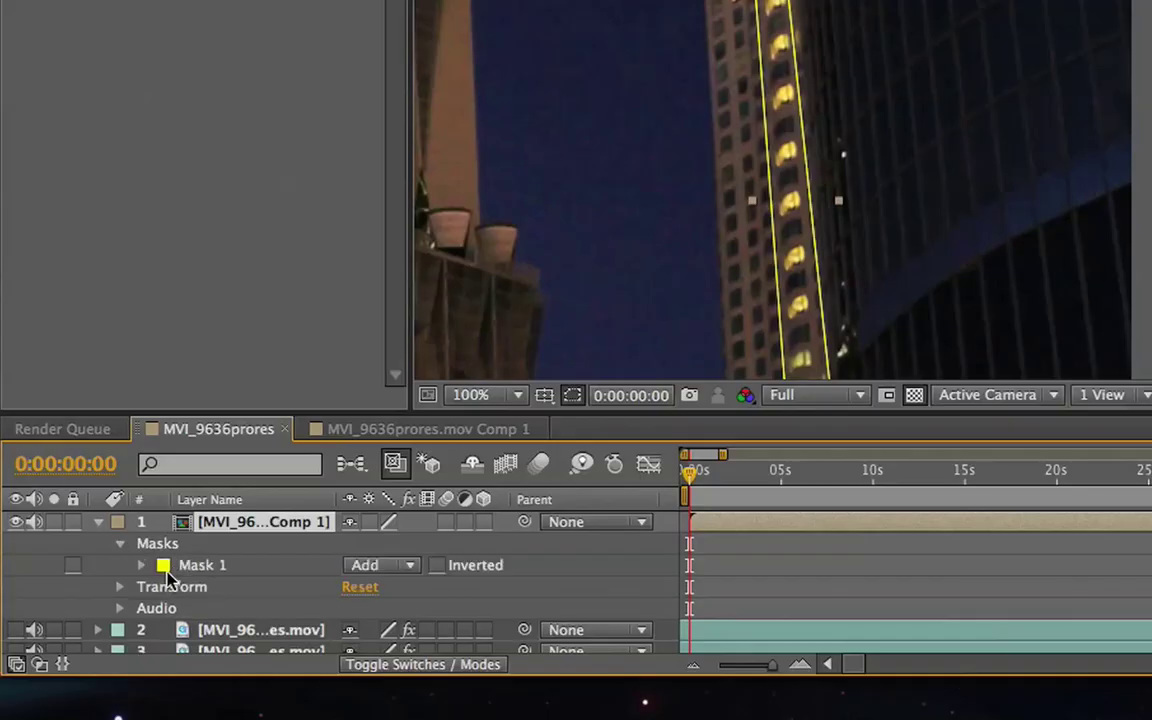
click(143, 566)
click(185, 577)
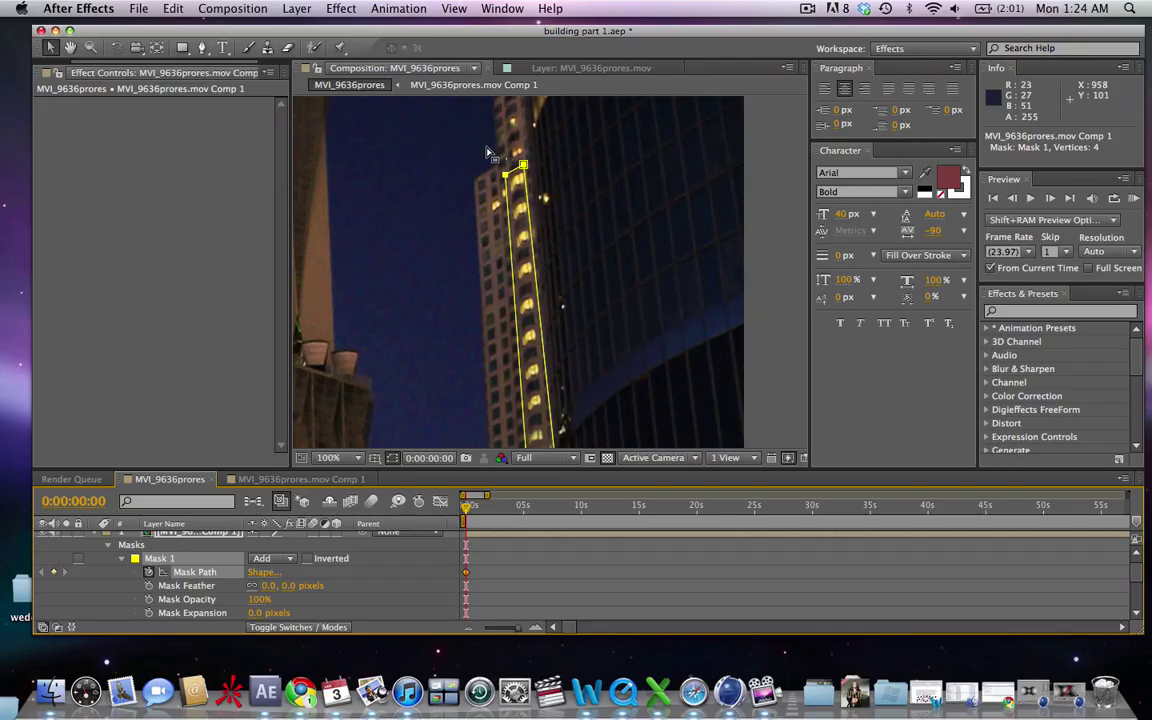
Select the mask's top two points, spread the timeline to single frames, and keyframe the top edge one window lower at frame 1.
drag(480, 163, 577, 191)
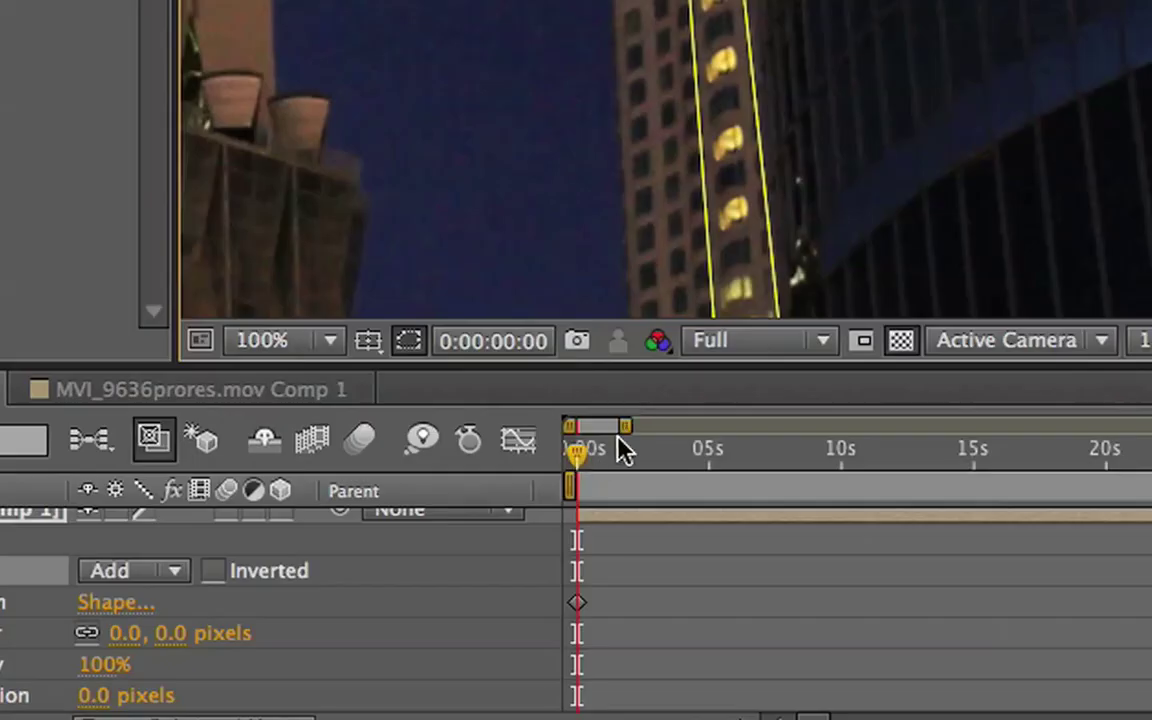
drag(624, 426, 580, 428)
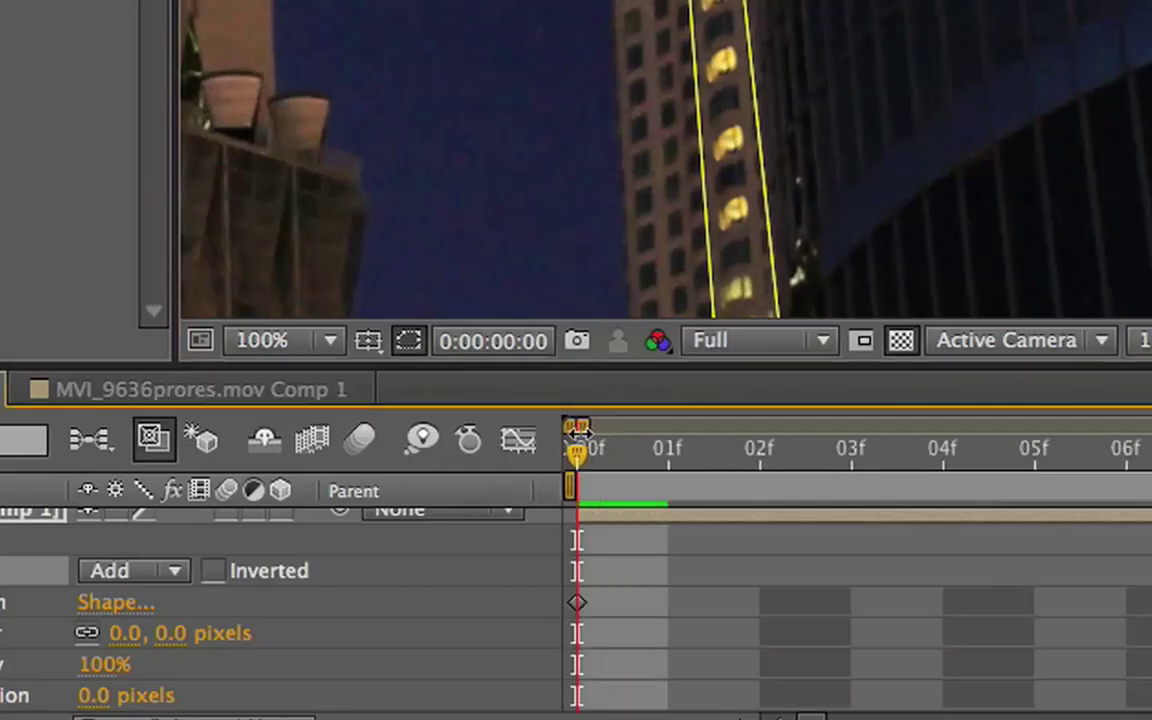
click(643, 458)
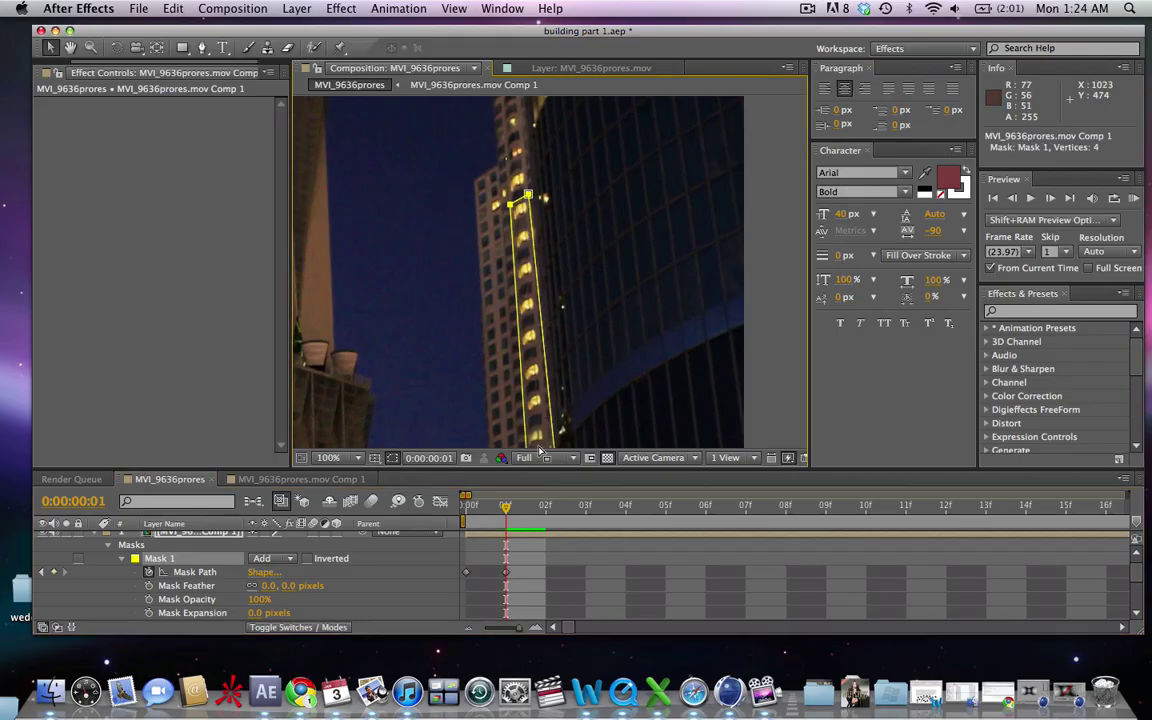
Keyframe the mask's top edge one lit window lower at each of frames 2, 3 and 4.
click(547, 505)
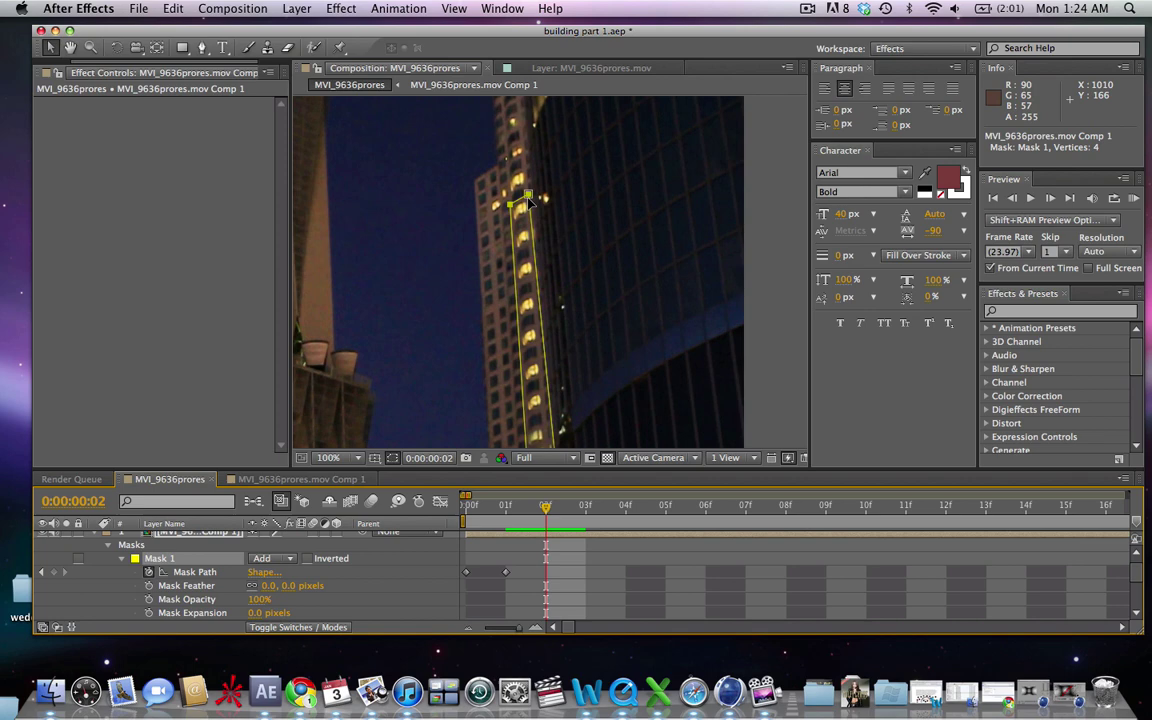
drag(530, 200, 532, 224)
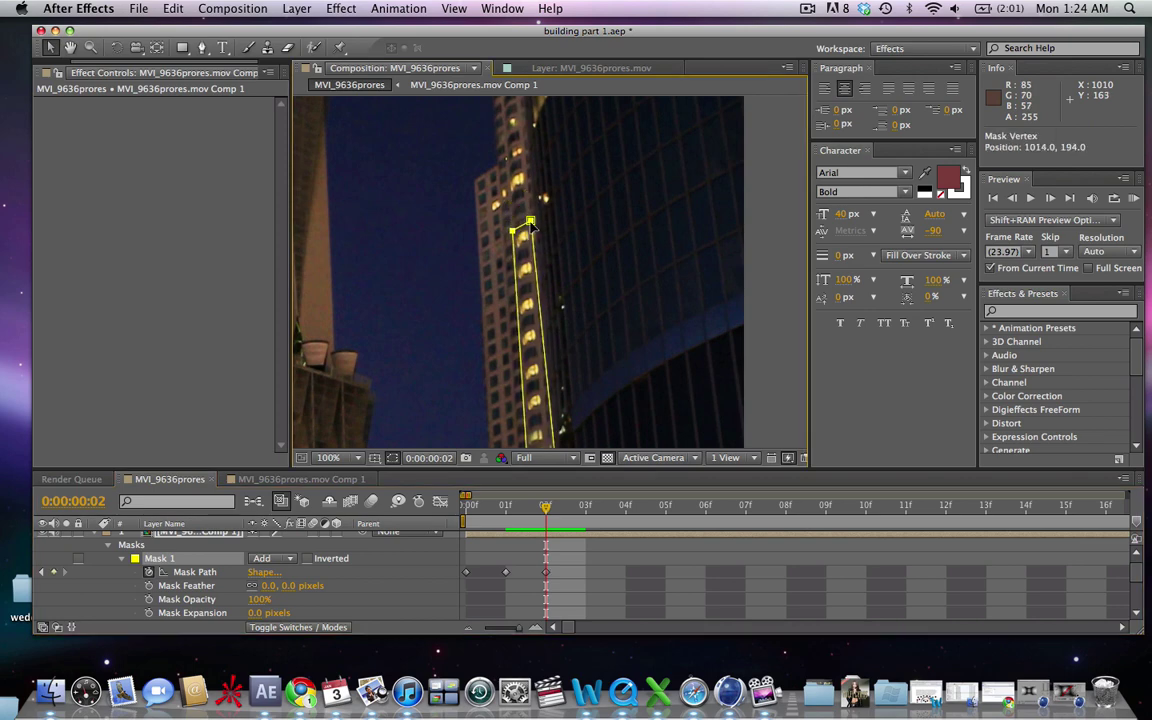
click(582, 522)
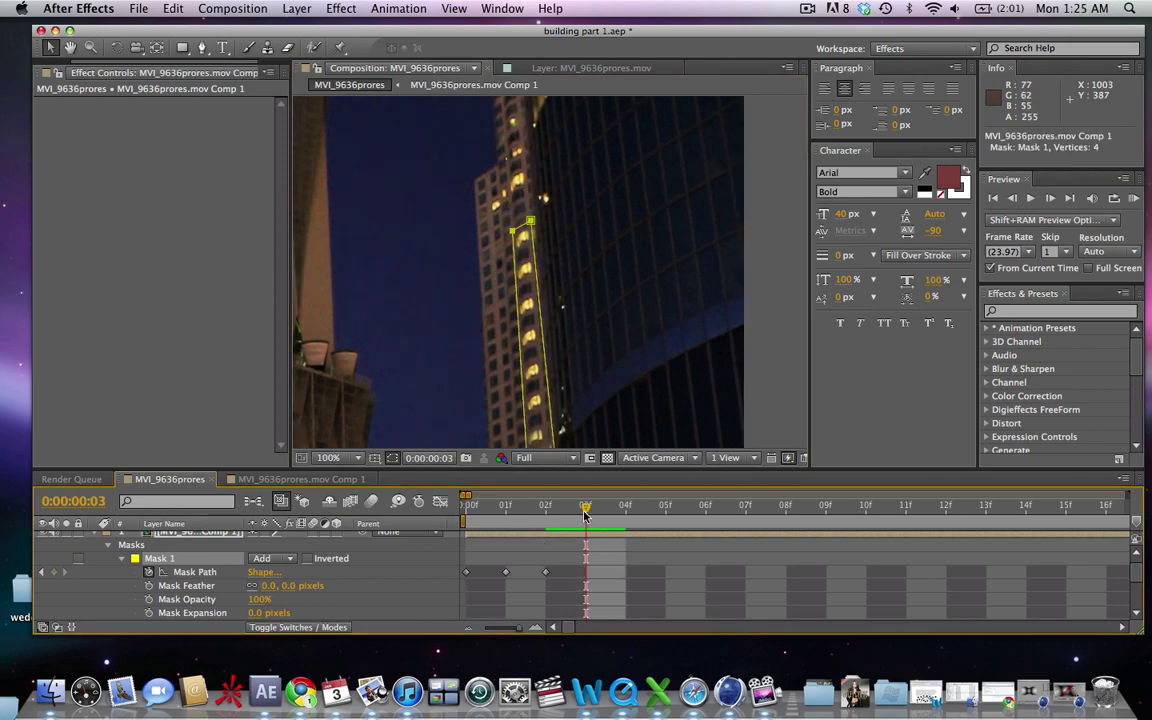
drag(534, 221, 535, 257)
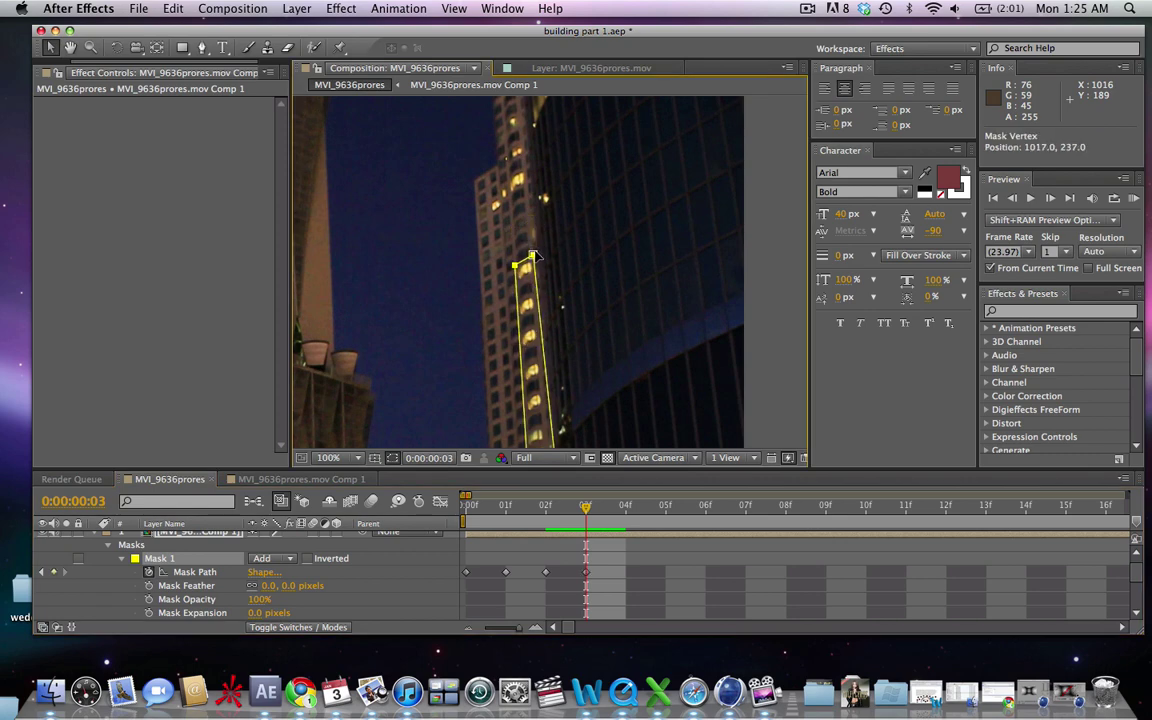
click(630, 511)
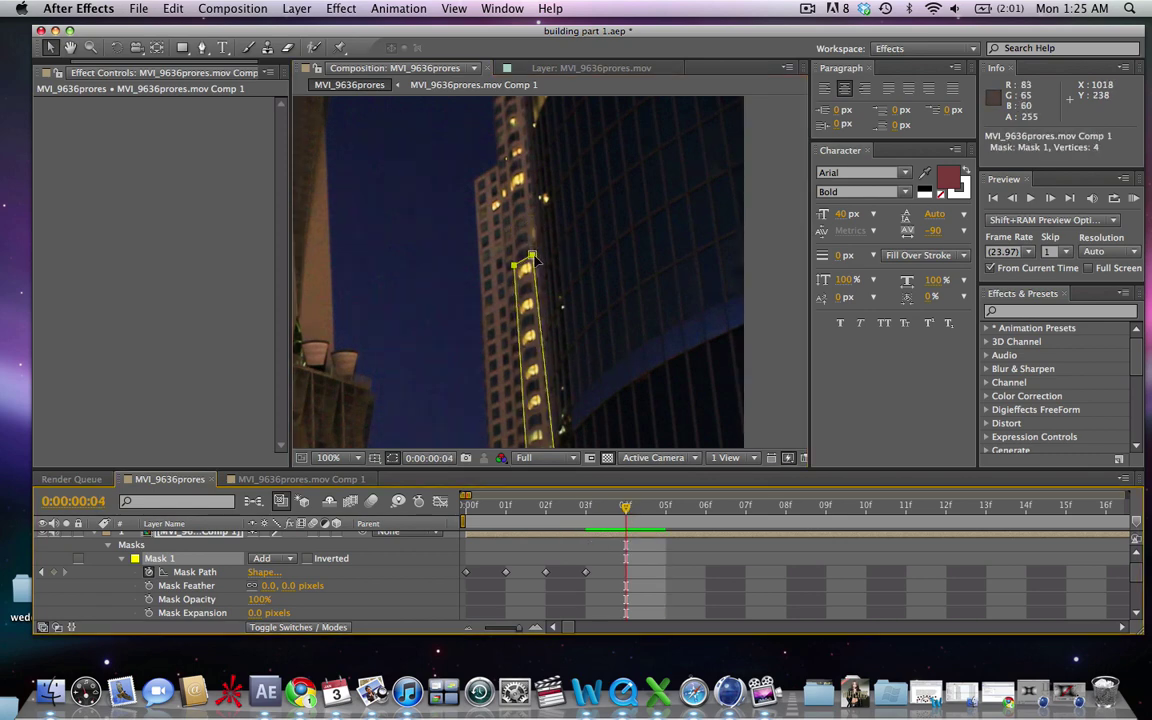
drag(532, 257, 537, 291)
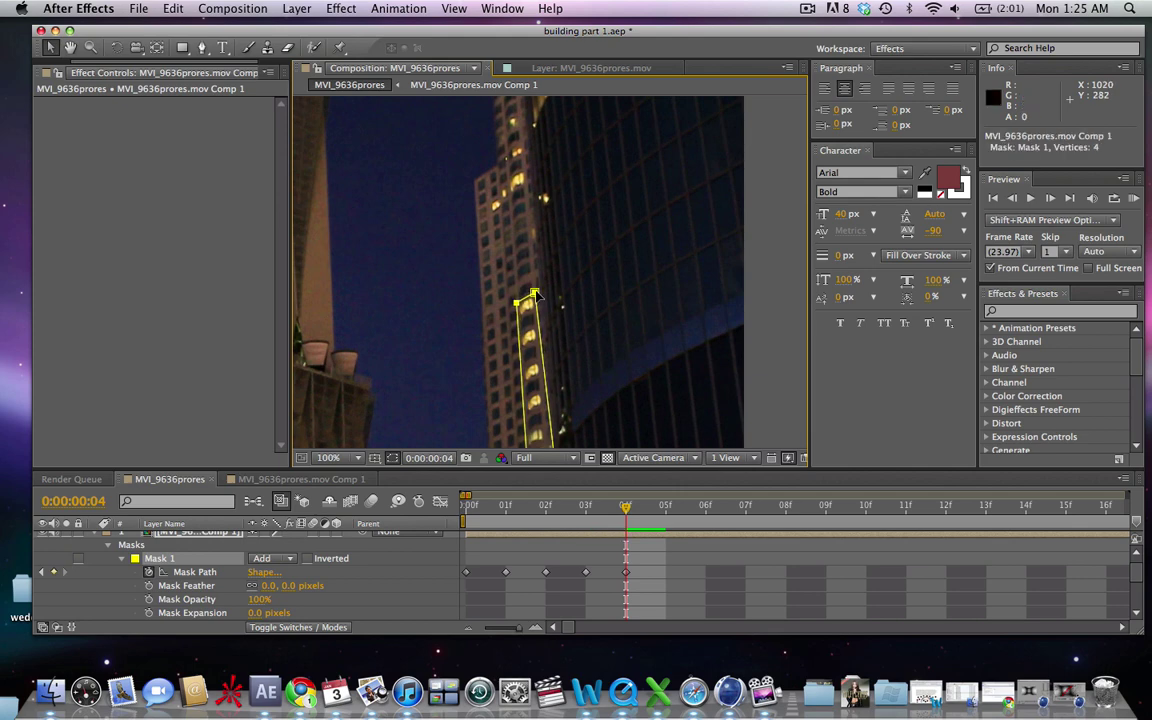
Continue lowering the mask's top edge by one lit window per frame at frames 5, 6 and 7.
click(666, 508)
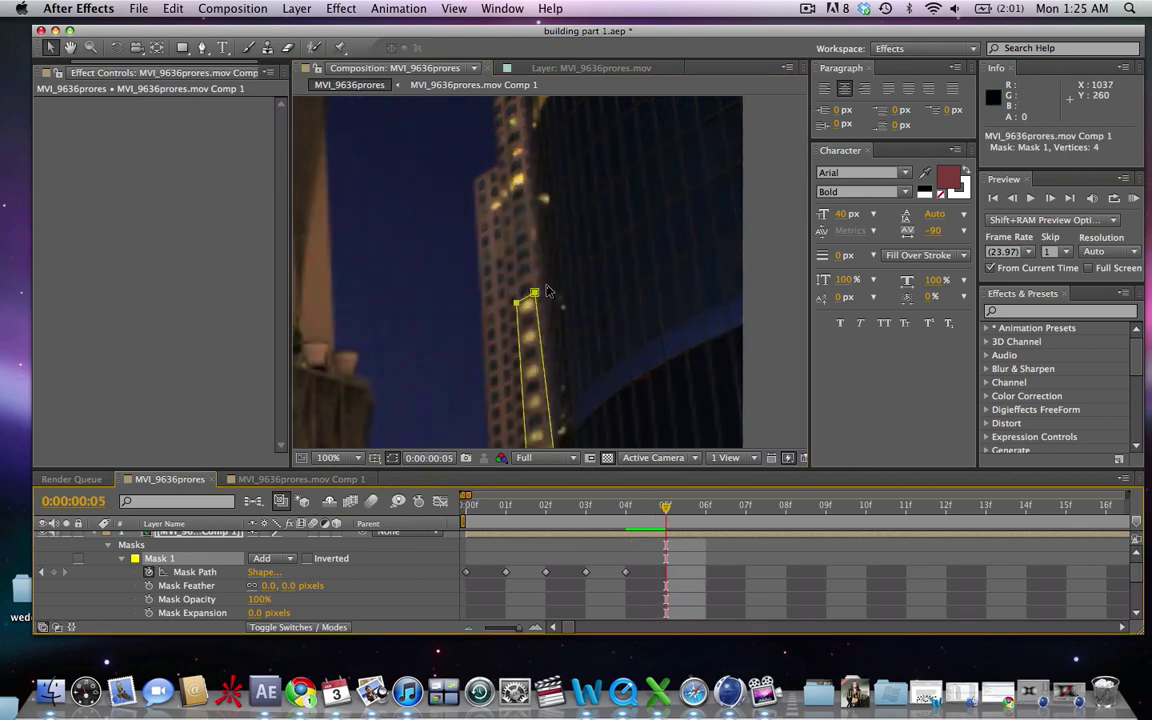
drag(535, 293, 537, 323)
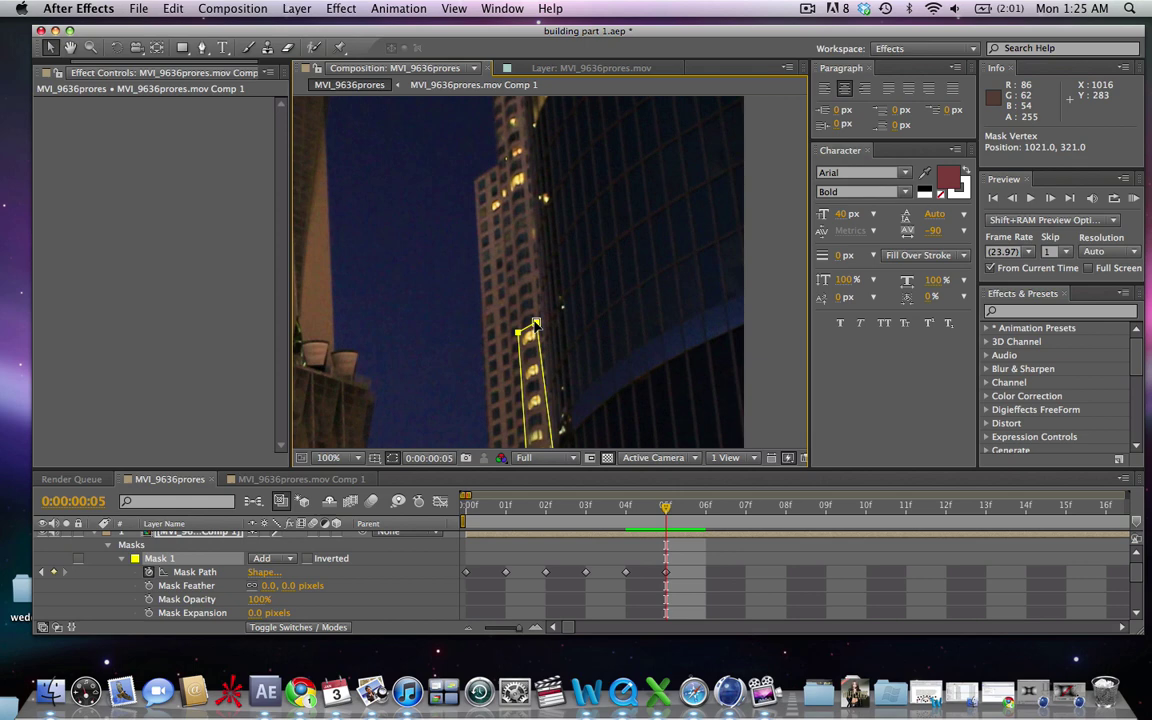
click(710, 512)
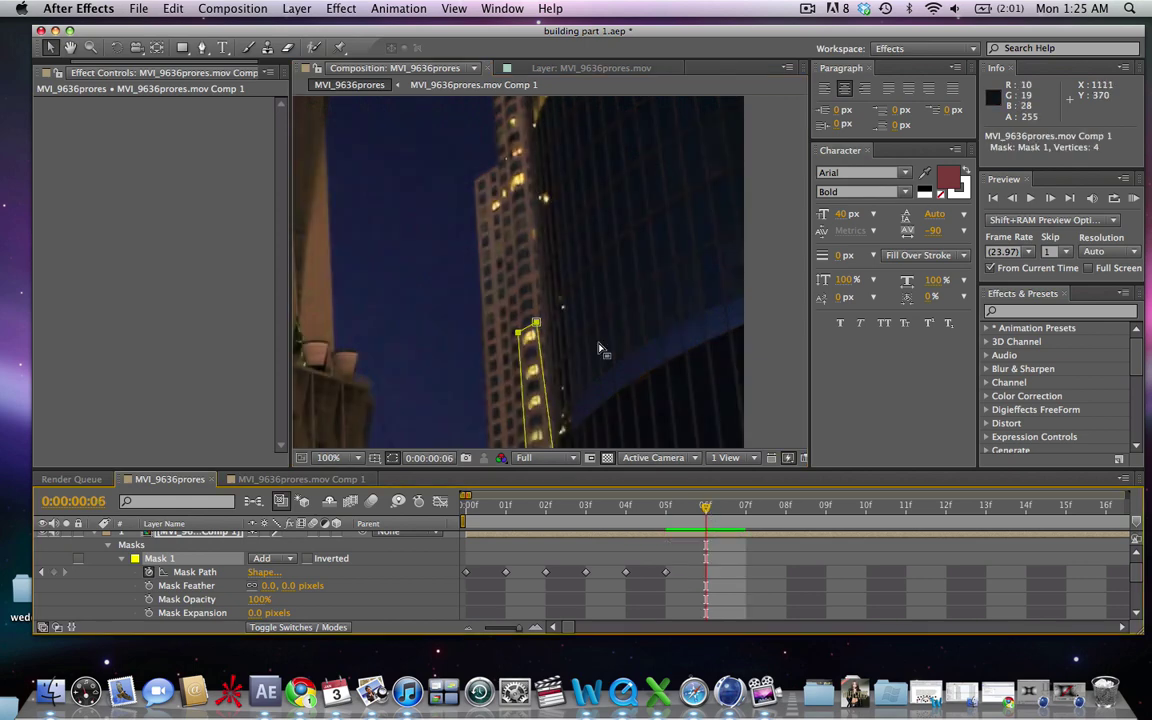
drag(538, 324, 542, 362)
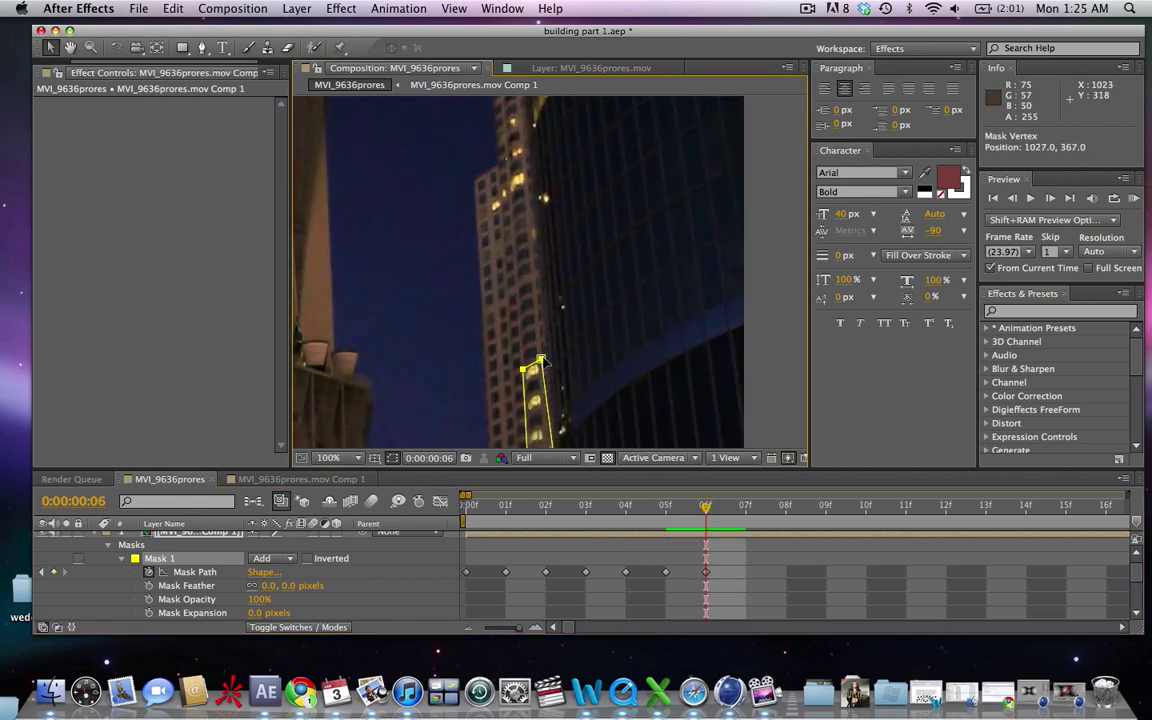
click(750, 514)
drag(540, 358, 540, 385)
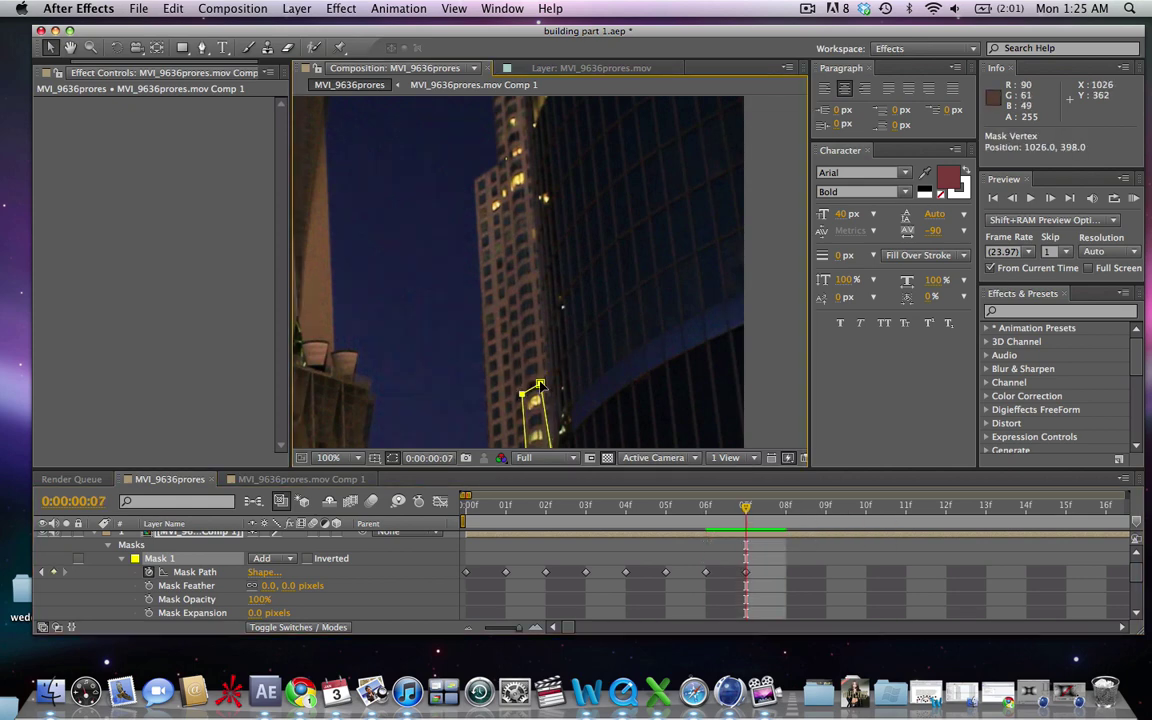
Keyframe the mask's top edge one lit window lower at frame 8, then advance to frame 9.
click(790, 508)
drag(541, 384, 543, 416)
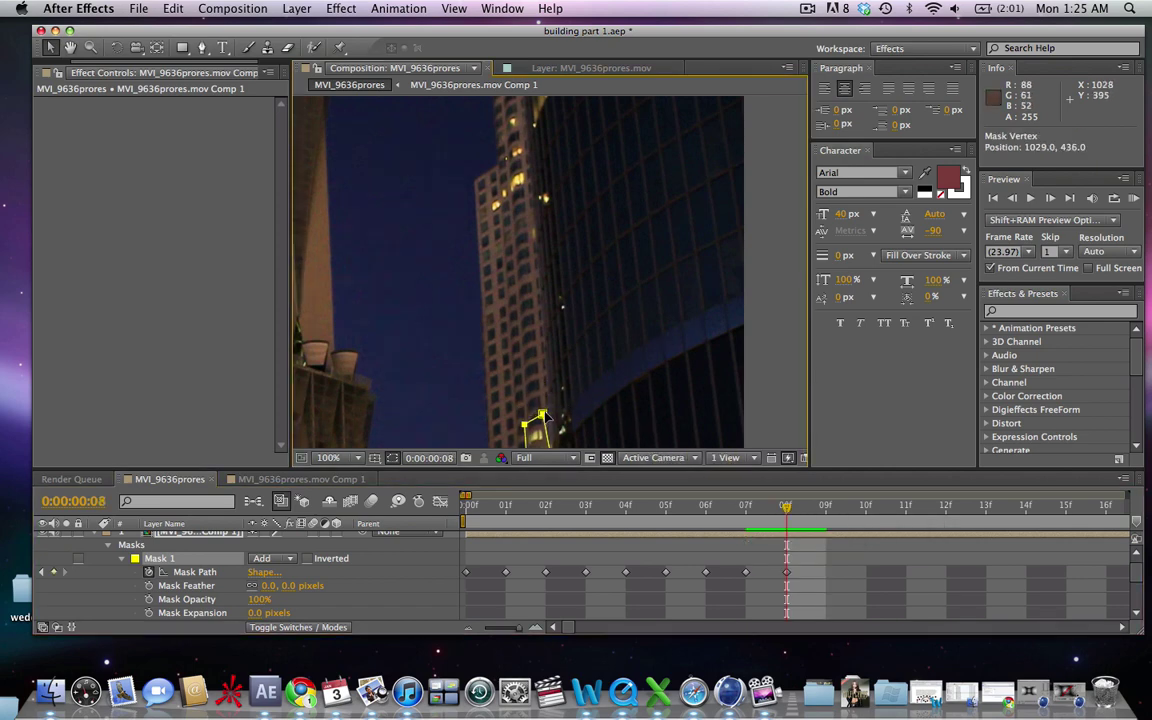
click(822, 507)
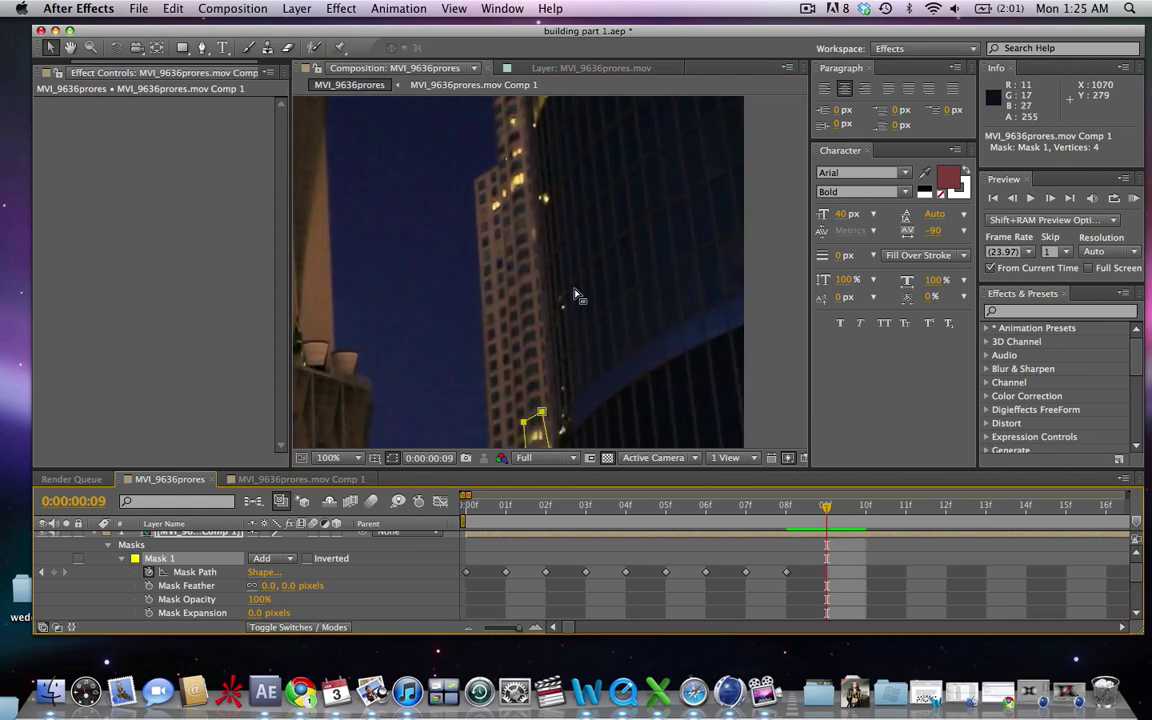
key(space)
drag(575, 300, 584, 201)
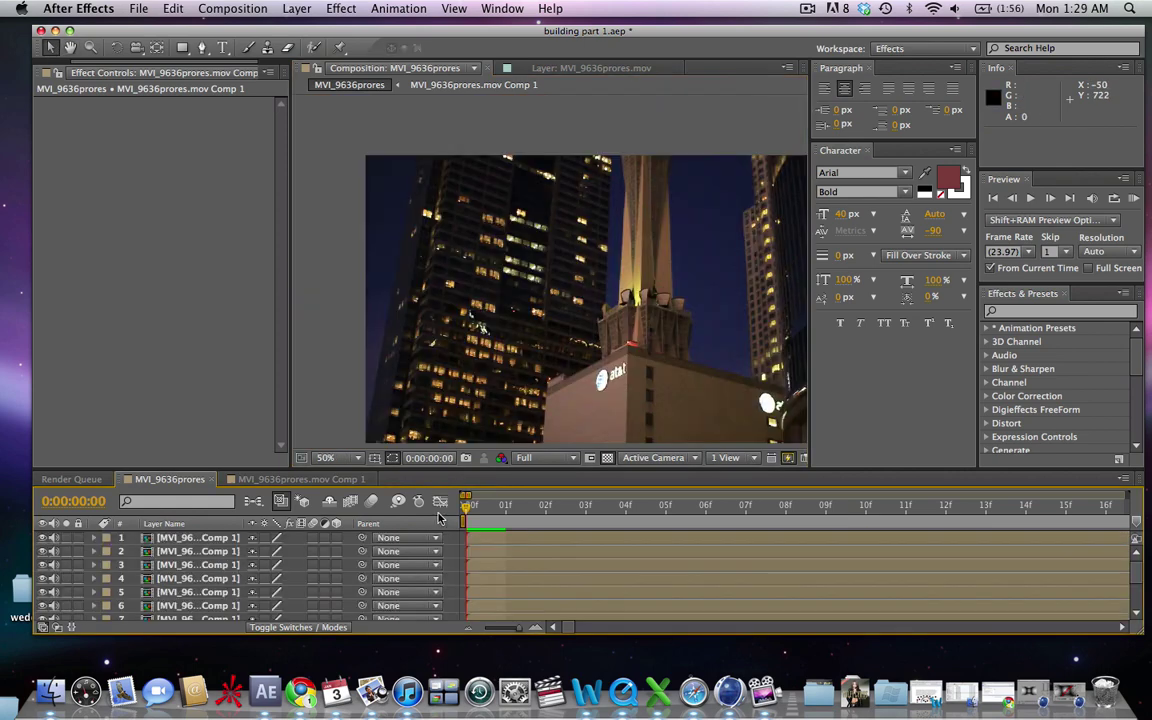
Select all seven pre-comp layers at frame 8 and reveal the first layer's Mask 1 properties.
drag(466, 505, 800, 547)
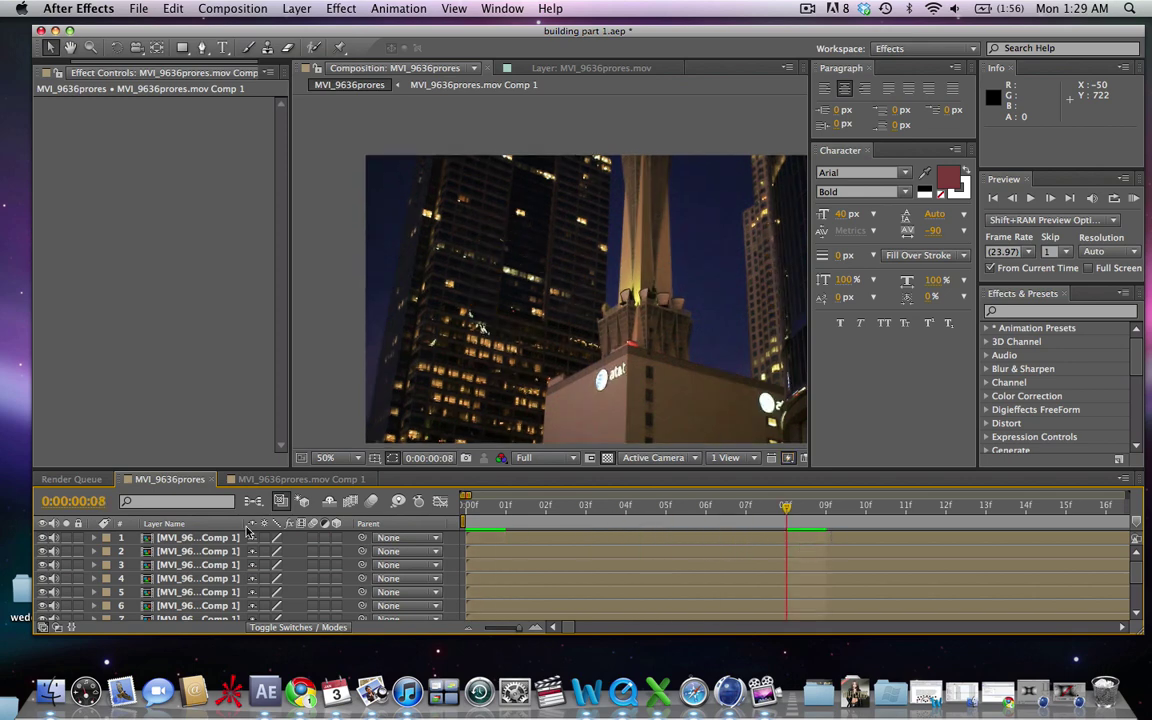
click(178, 541)
scroll(188, 570, down, 3)
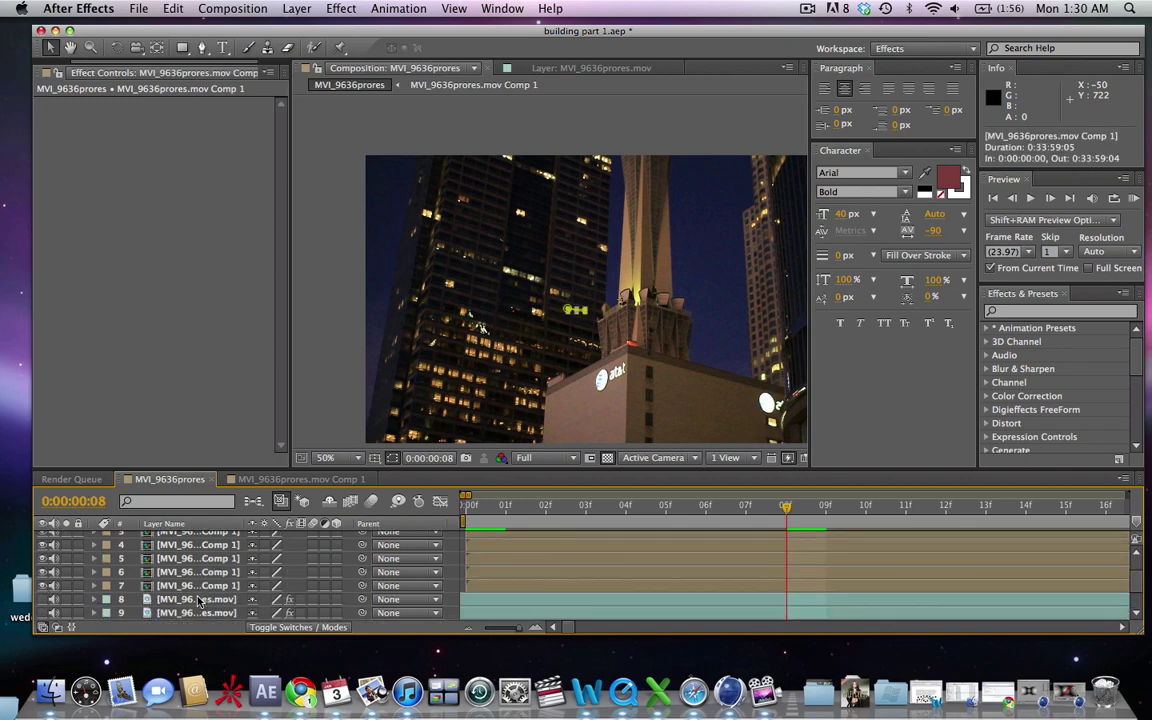
shift+click(199, 588)
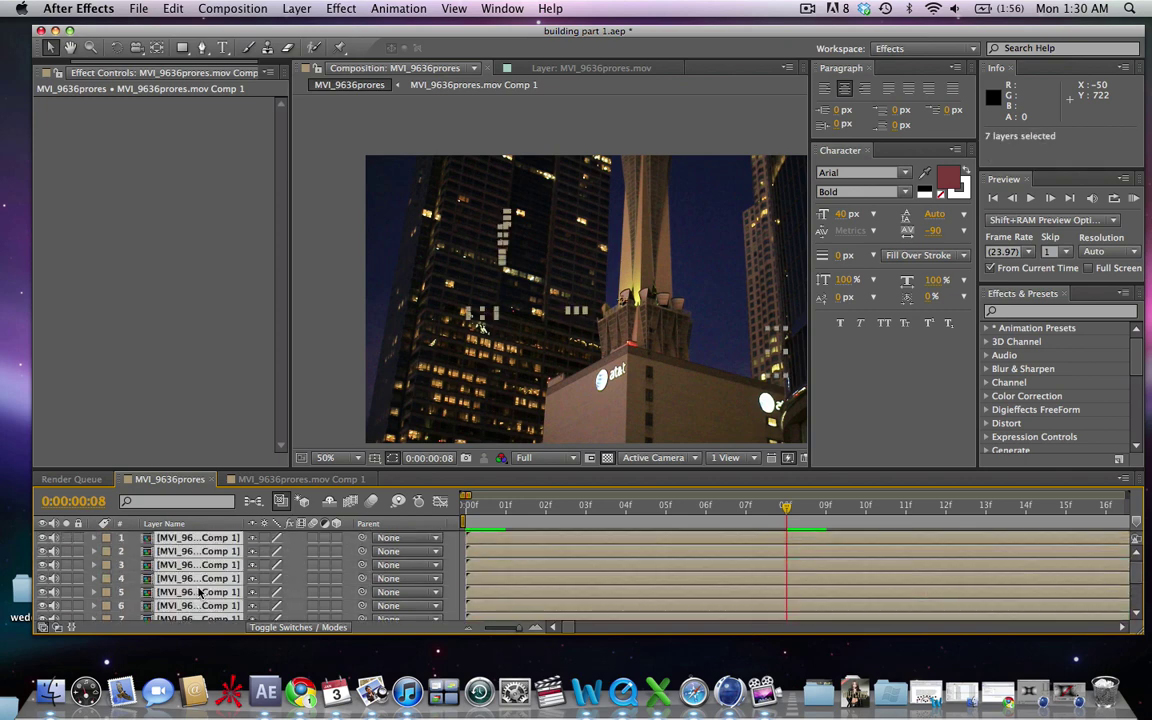
click(95, 540)
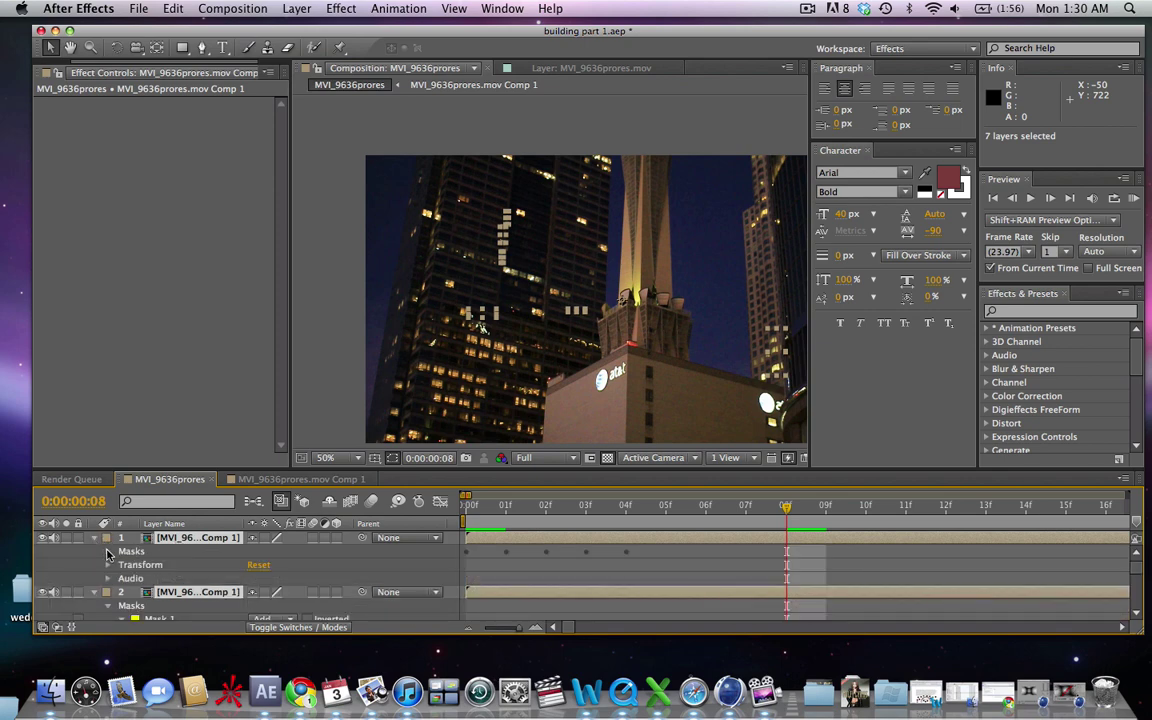
click(108, 551)
click(123, 565)
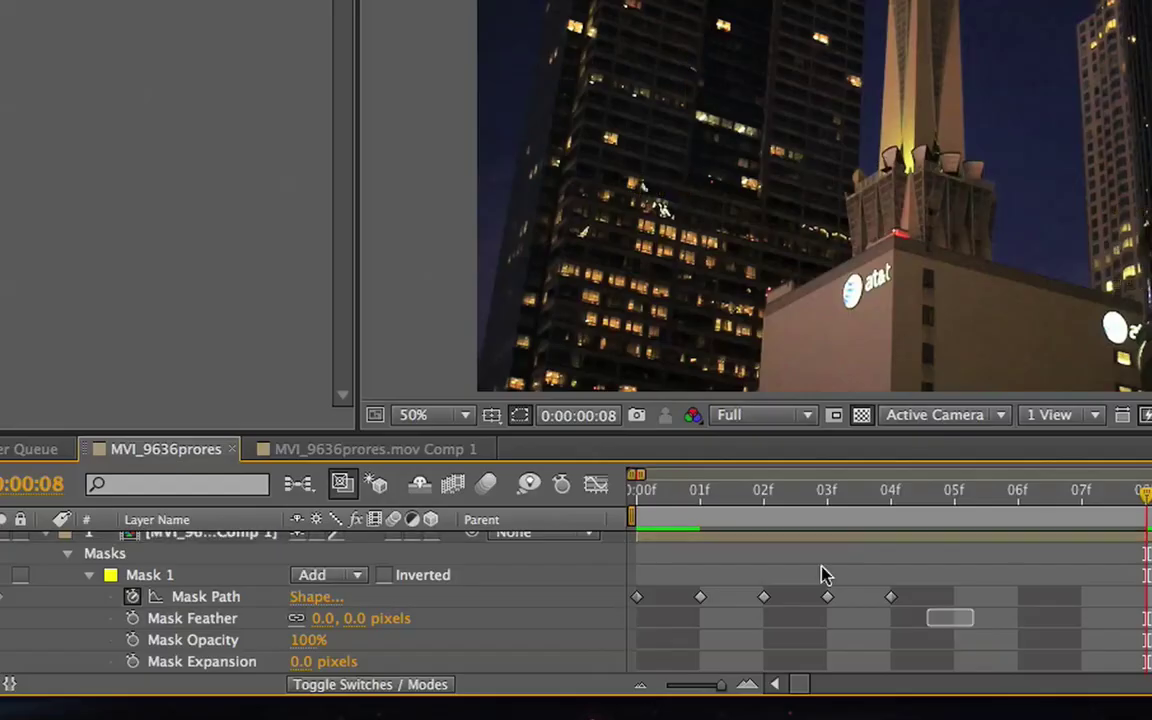
Copy the first layer's five Mask Path keyframes from frames 0 to 4 and paste them at frames 5, 10 and 15.
drag(677, 593, 450, 552)
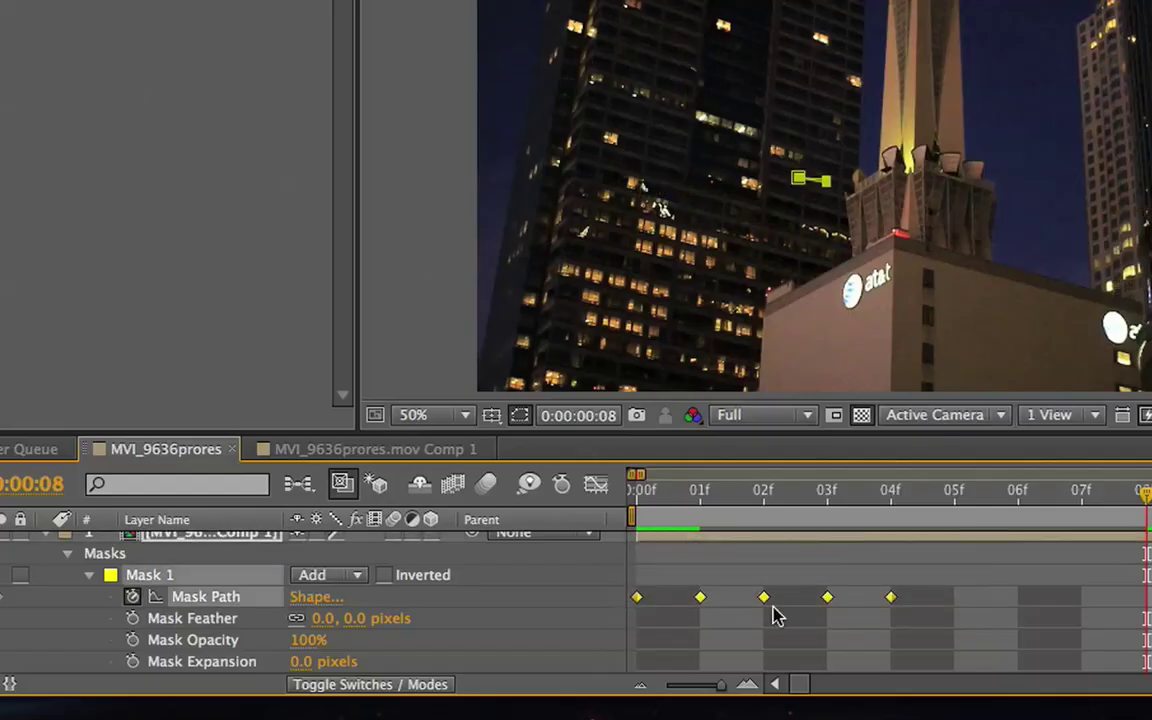
key(ctrl+c)
click(956, 491)
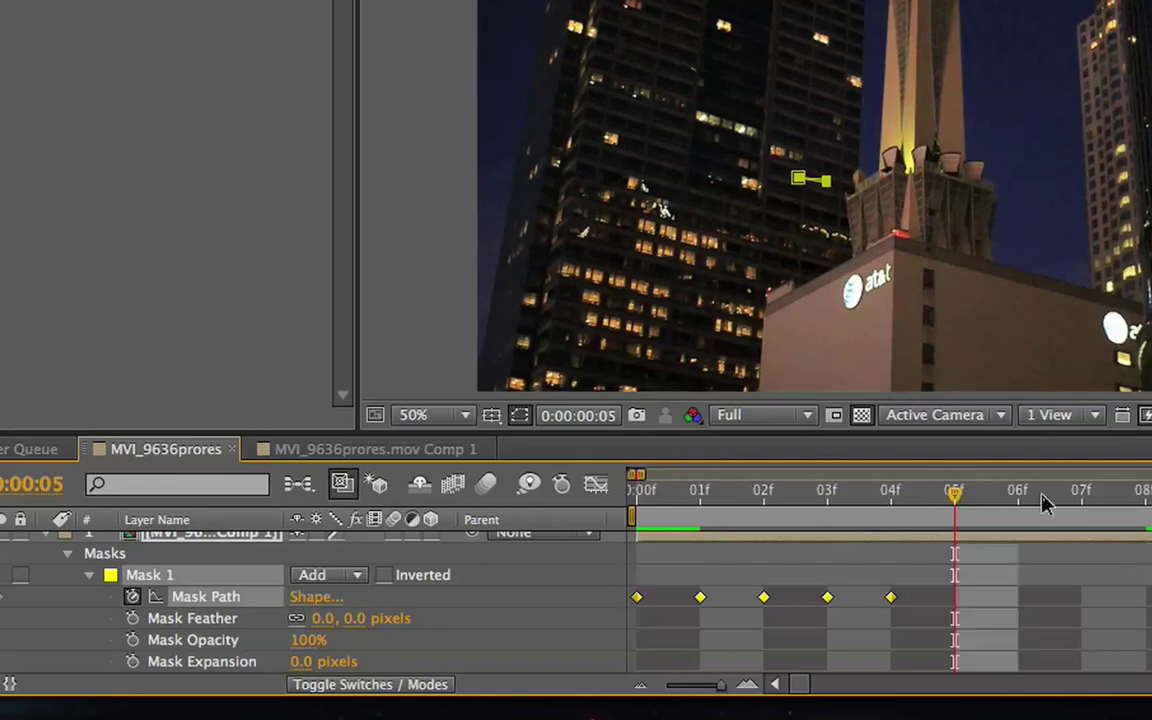
key(ctrl+v)
click(1150, 491)
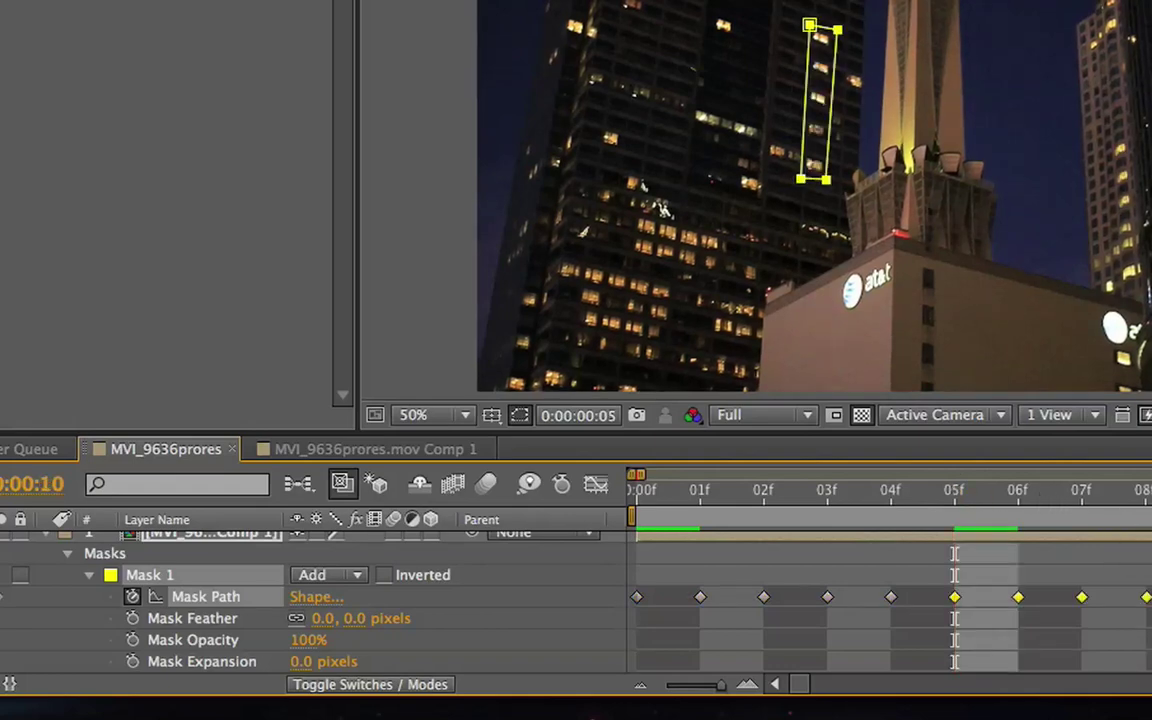
key(super+v)
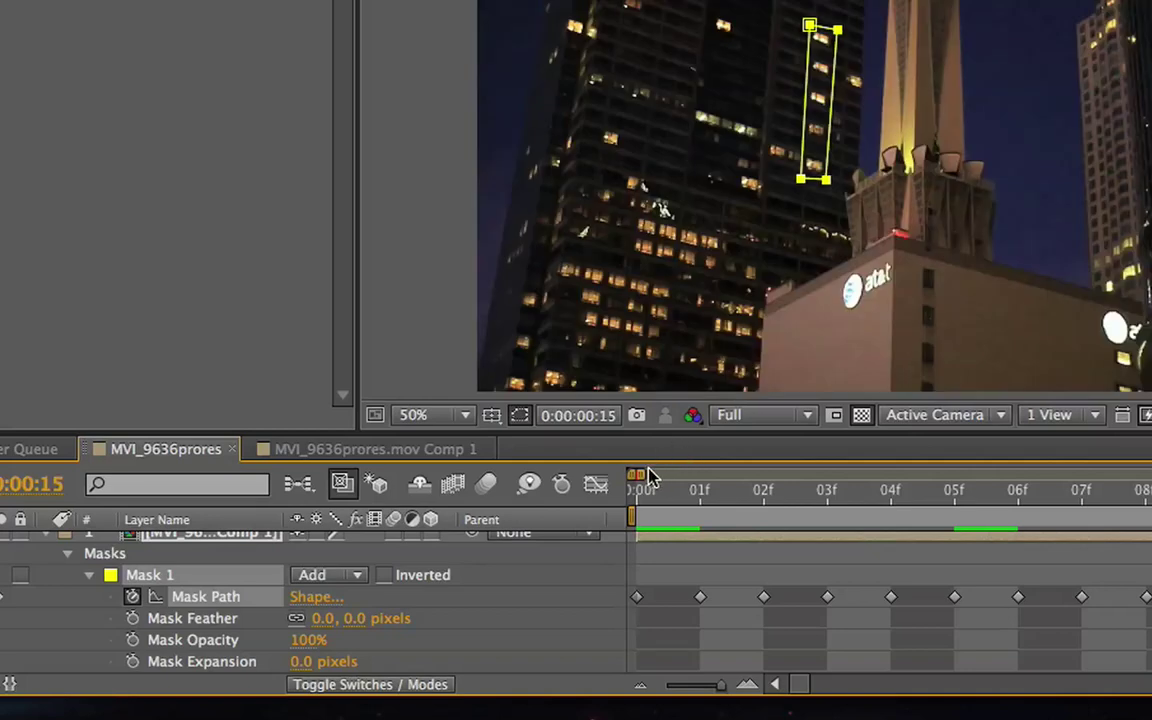
Show a longer stretch of the timeline and paste the five Mask Path keyframes at 0:00:00:20 and 0:00:01:01.
mouse_move(644, 474)
mouse_down()
mouse_move(661, 474)
mouse_move(644, 474)
mouse_up()
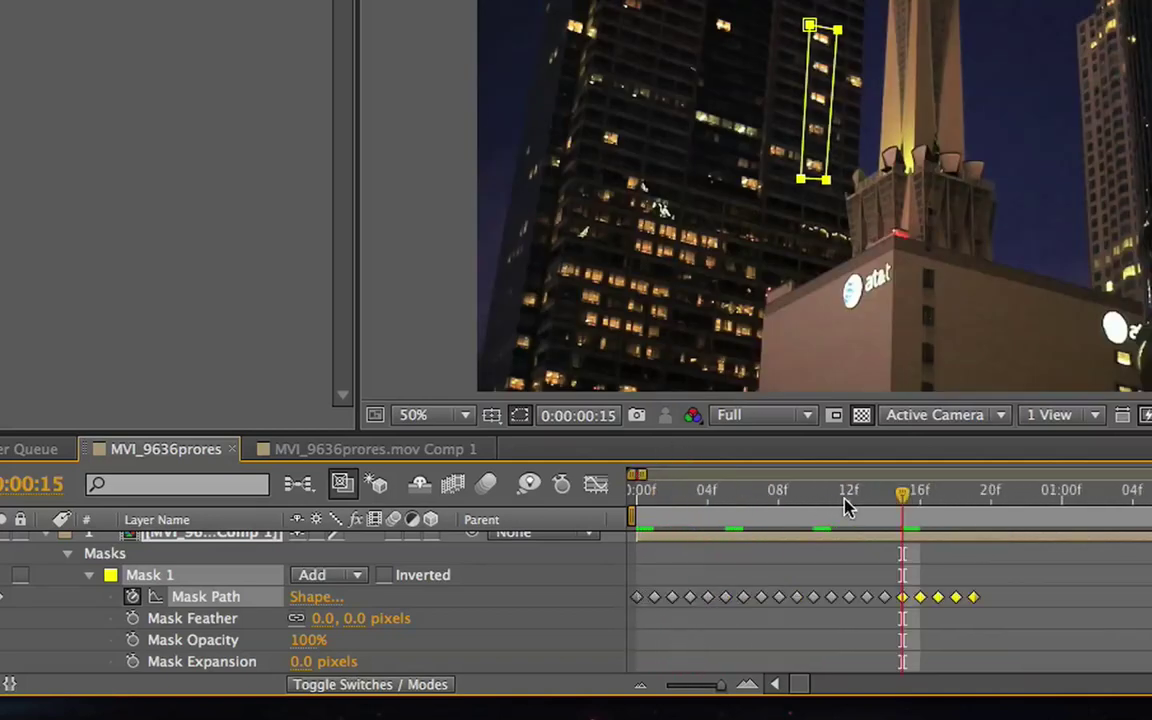
click(988, 500)
key(ctrl+v)
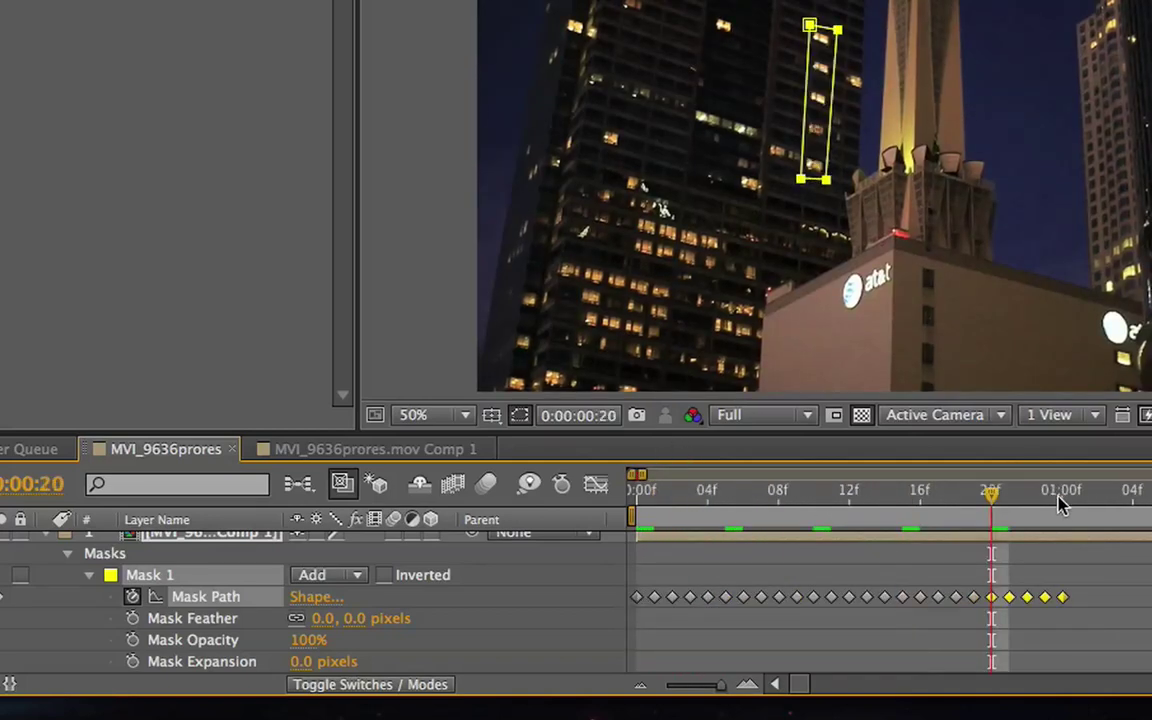
click(1080, 495)
key(ctrl+v)
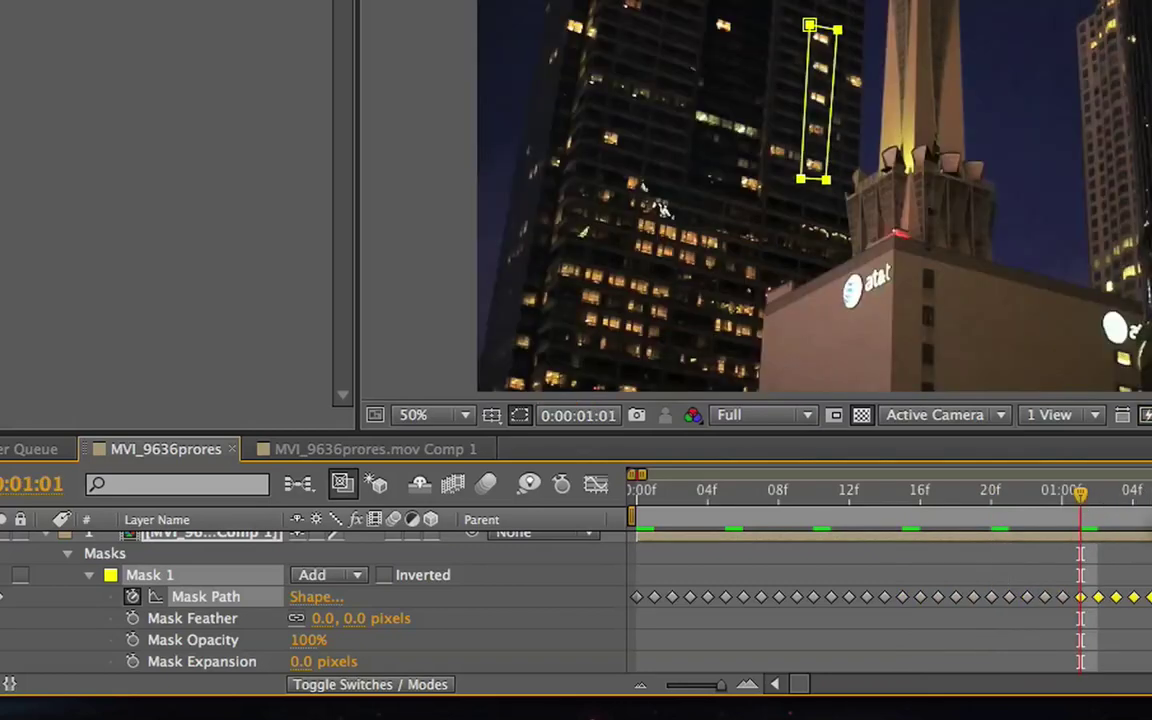
Keep pasting the five Mask Path keyframes at five-frame intervals, through 0:00:01:11, 0:00:01:16 and 0:00:01:21.
key(Page_Down)
key(Page_Down)
key(Page_Down)
key(Page_Down)
key(Page_Down)
key(super+v)
key(Page_Down)
key(Page_Down)
key(Page_Down)
key(Page_Down)
key(Page_Down)
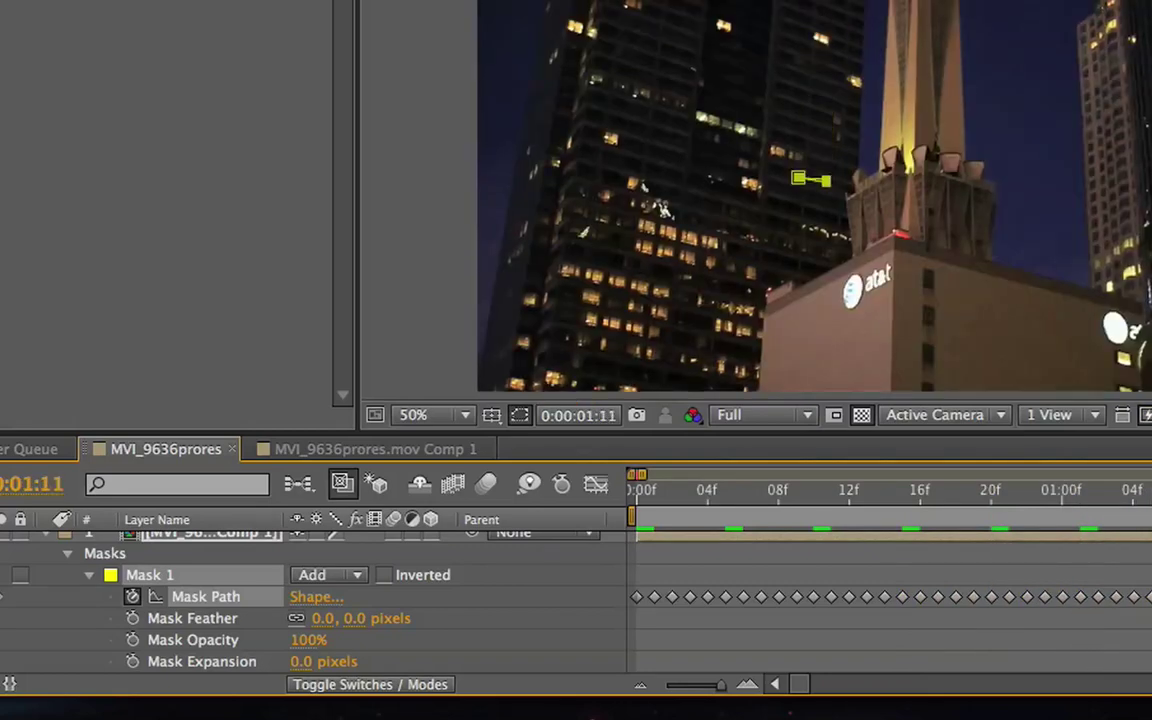
key(Page_Down)
key(Page_Down)
key(Page_Down)
key(Page_Down)
key(Page_Down)
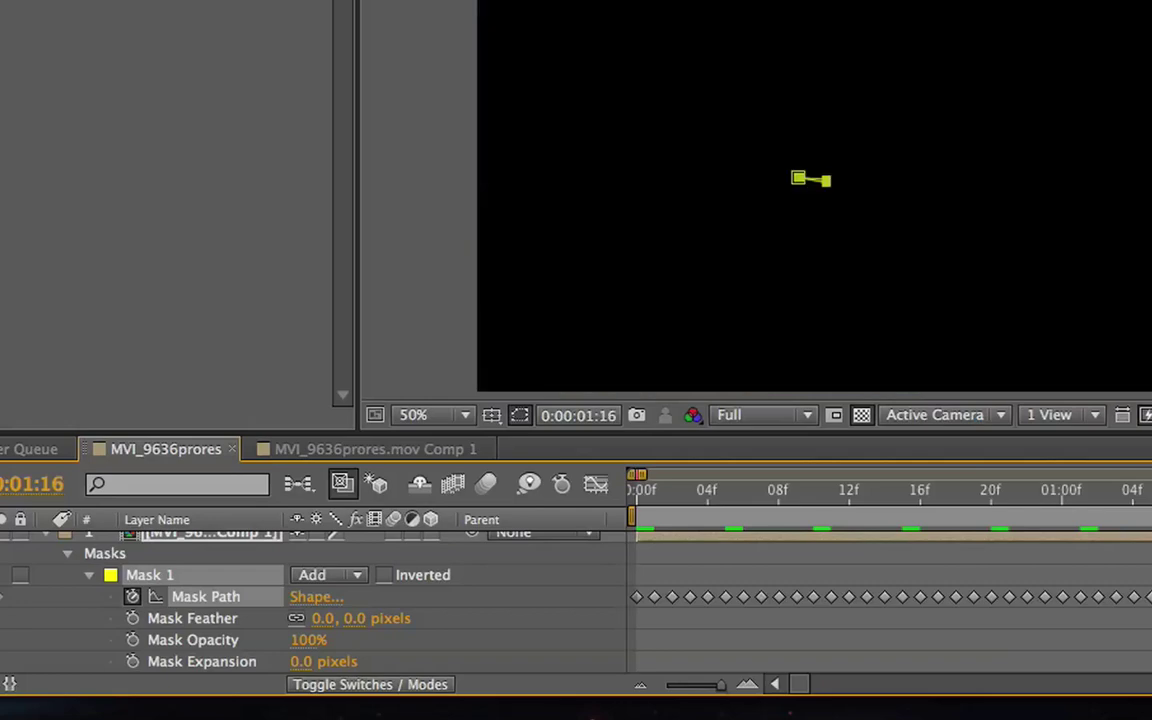
key(ctrl+v)
key(Page_Down)
key(Page_Down)
key(Page_Down)
key(Page_Down)
key(Page_Down)
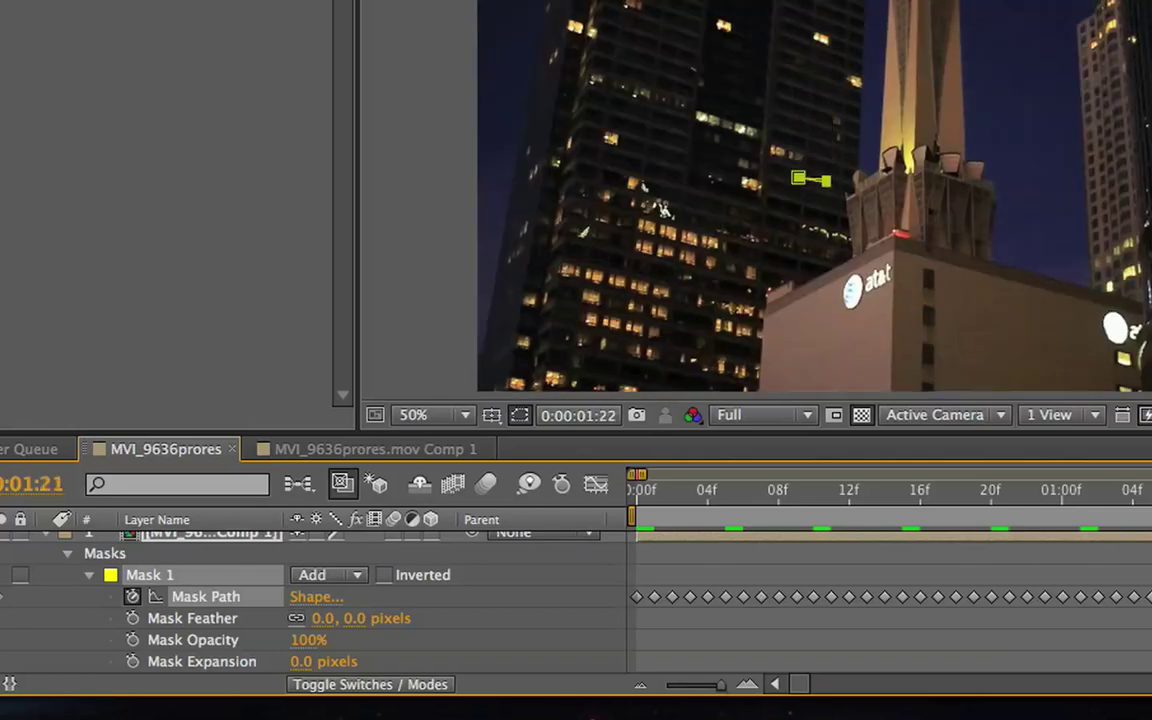
key(ctrl+v)
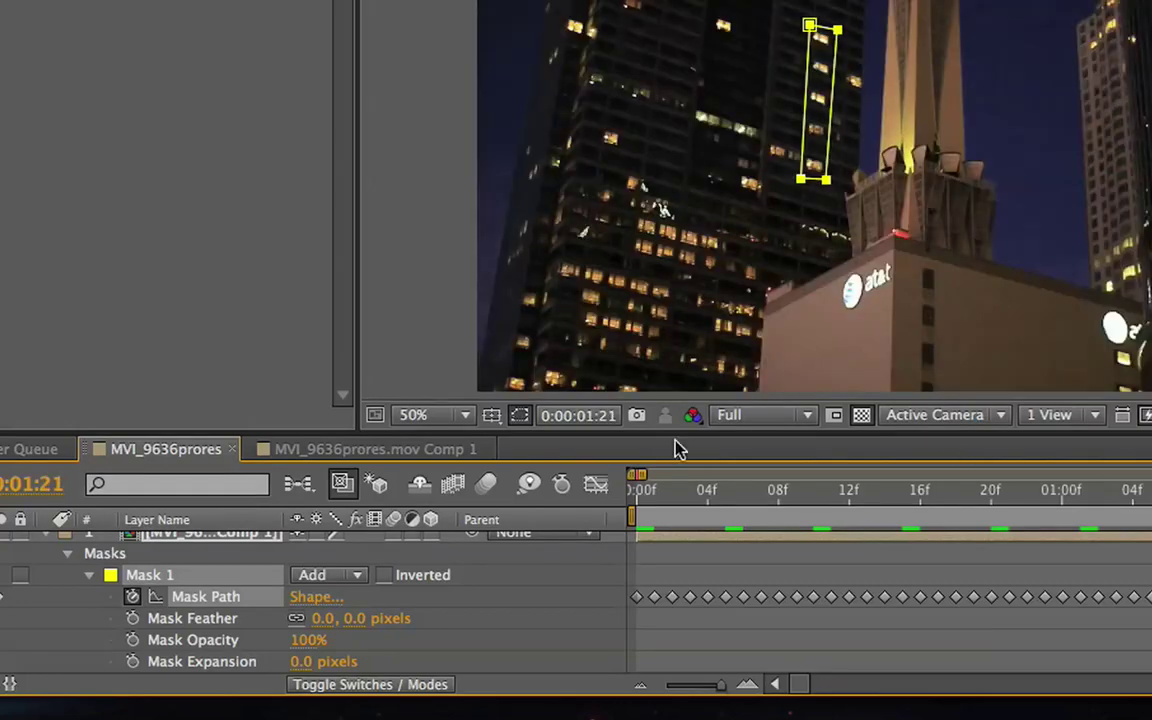
Copy the whole row of Mask Path keyframes and paste it at 0:00:02:02, showing several seconds of the timeline.
drag(1148, 612, 605, 590)
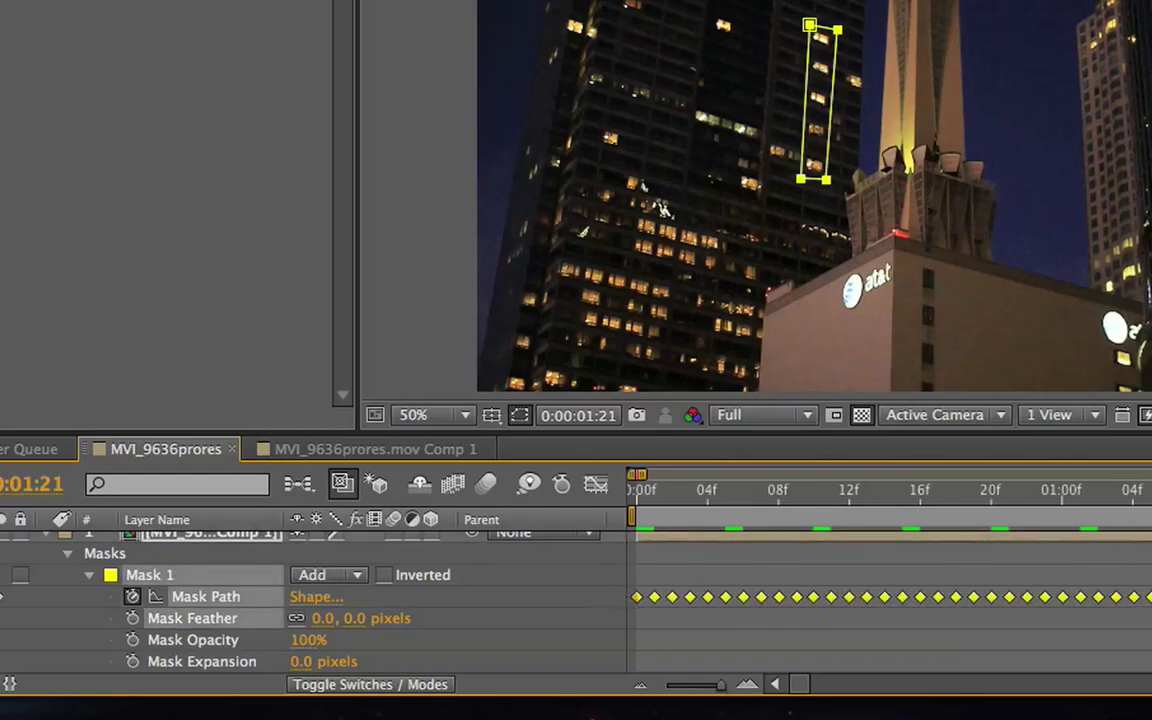
key(super+v)
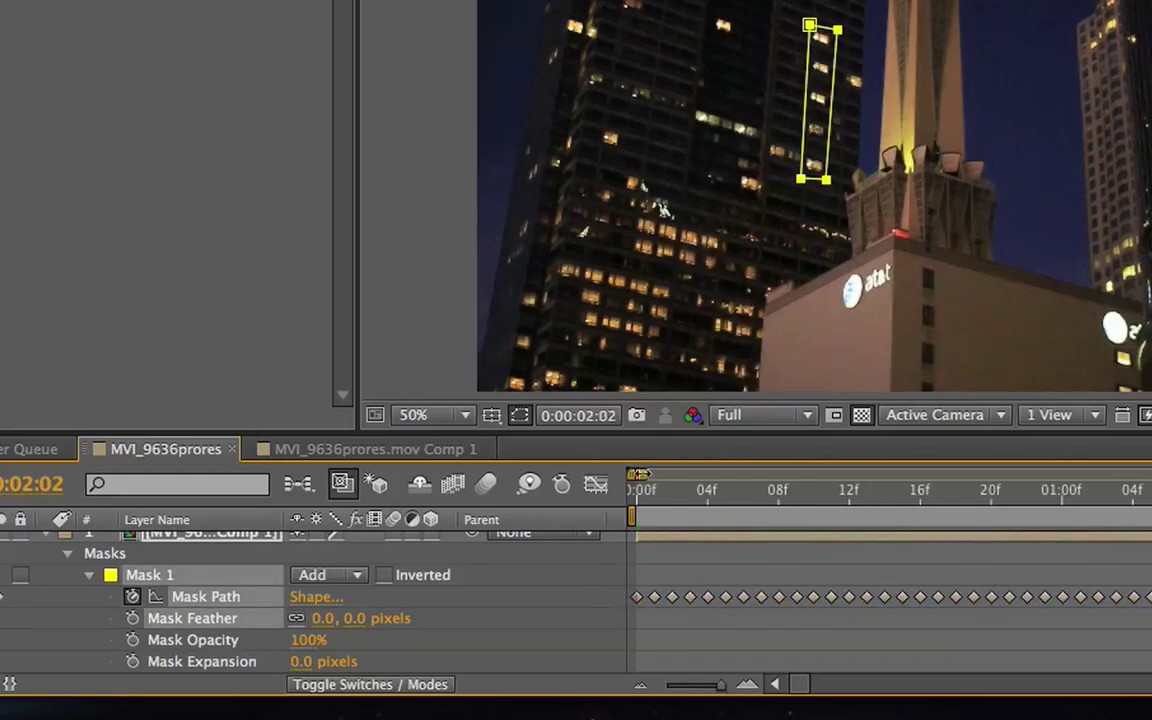
drag(642, 475, 647, 475)
key(minus)
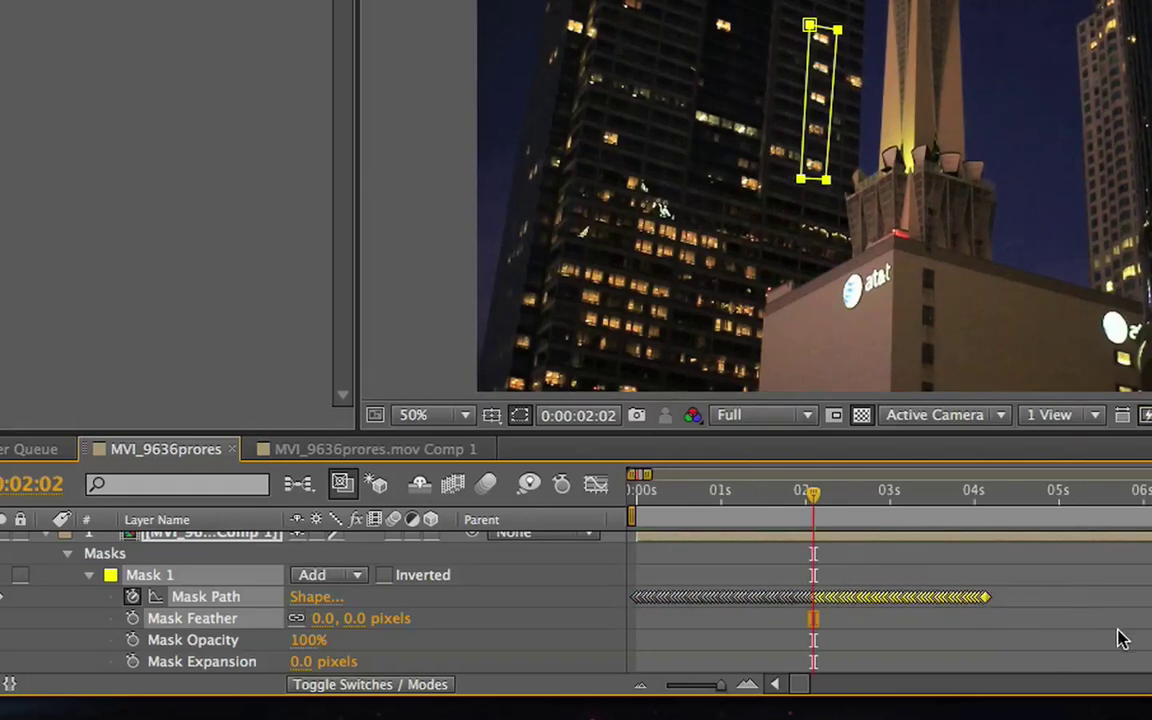
Copy the full extended row of Mask Path keyframes and paste it at 0:00:00:15, 0:00:01:14 and 0:00:02:10.
drag(1116, 632, 628, 575)
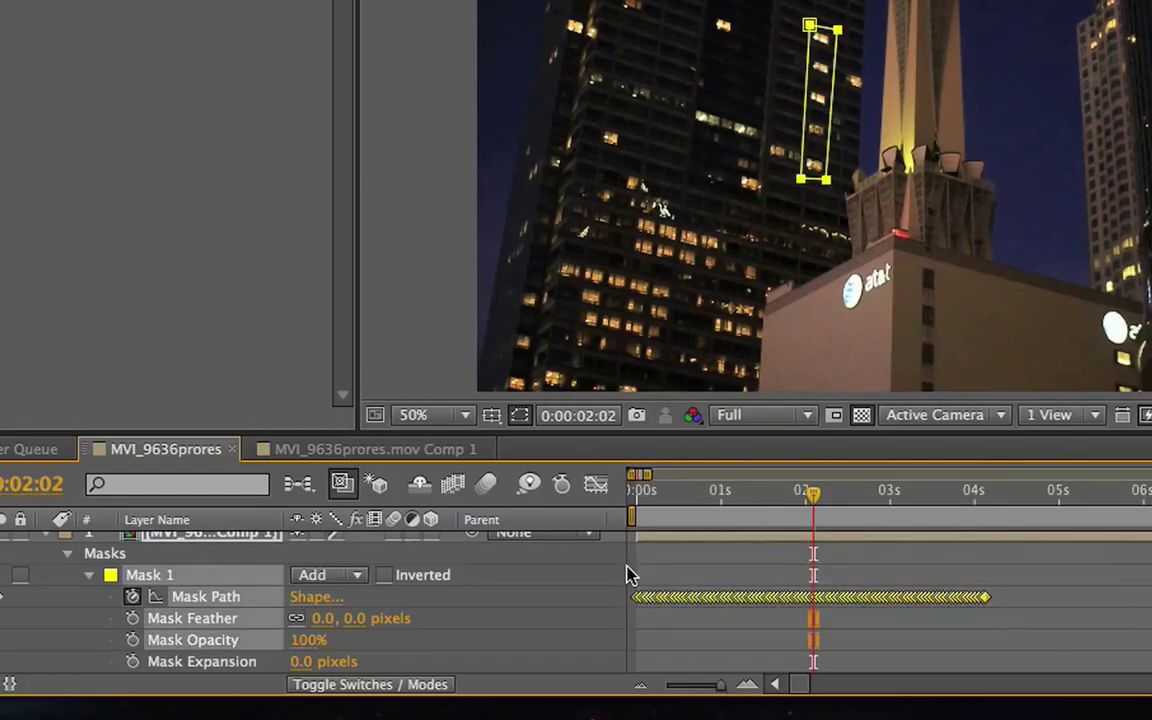
click(689, 507)
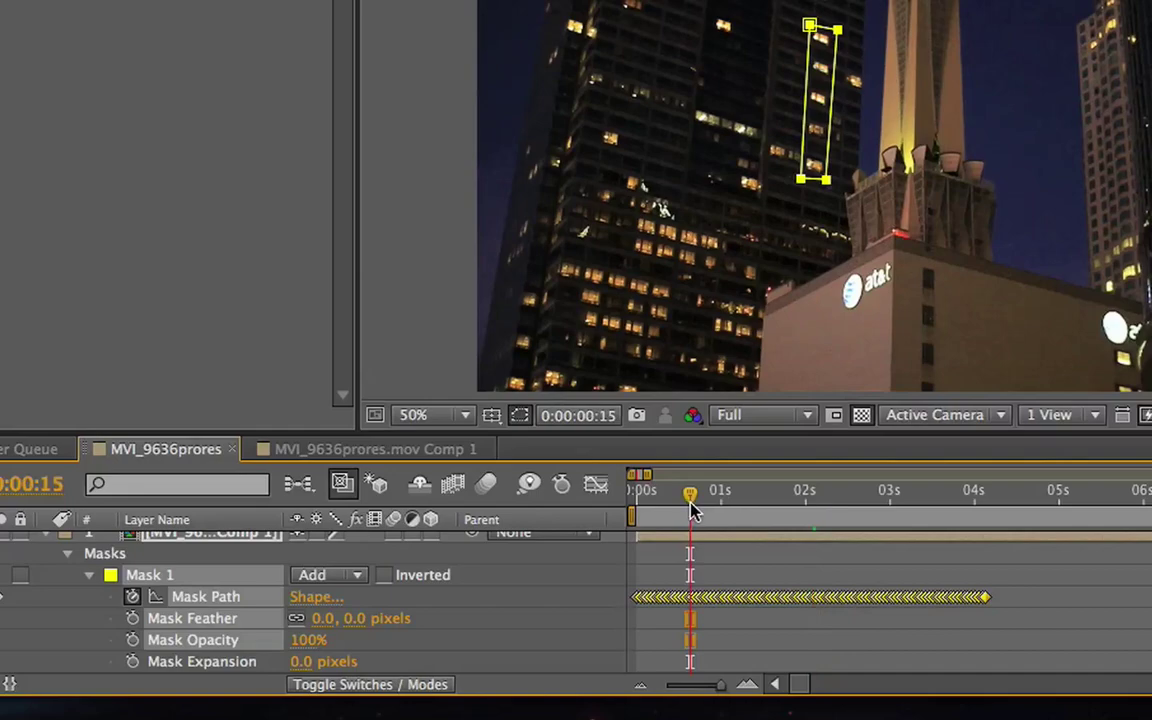
key(ctrl+v)
click(770, 514)
key(ctrl+v)
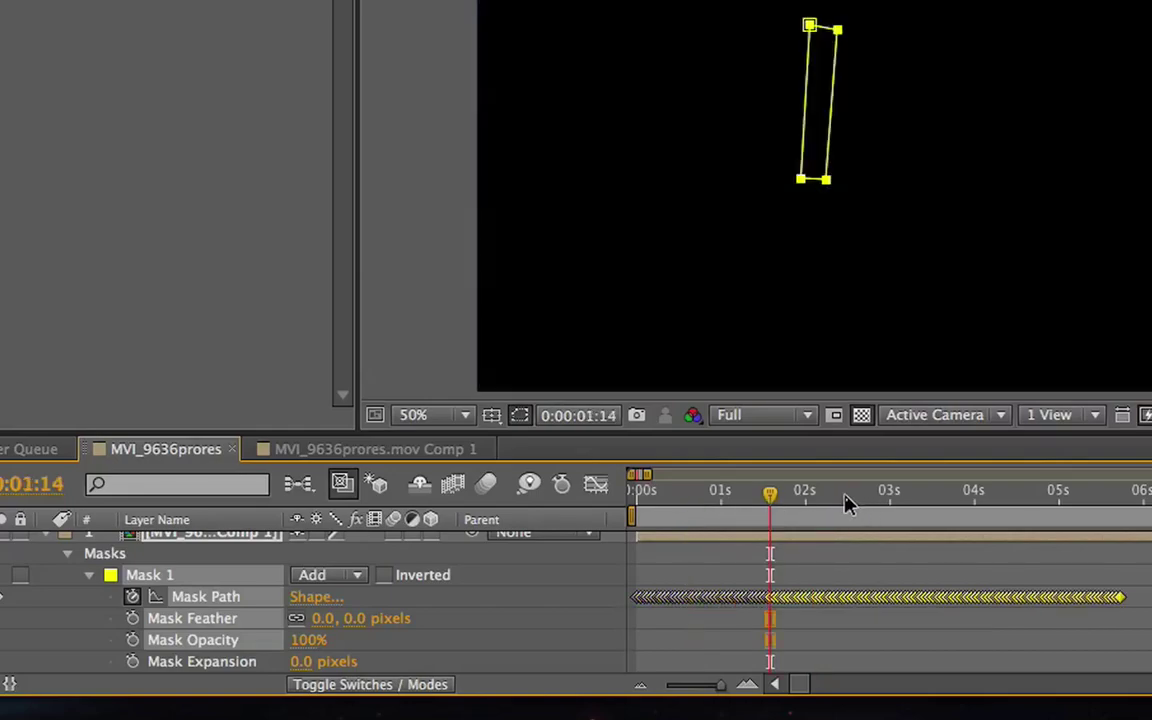
click(846, 499)
key(ctrl+v)
Copy the middle block of Mask Path keyframes and paste it at 0:00:01:11.
drag(715, 603, 489, 554)
key(super+c)
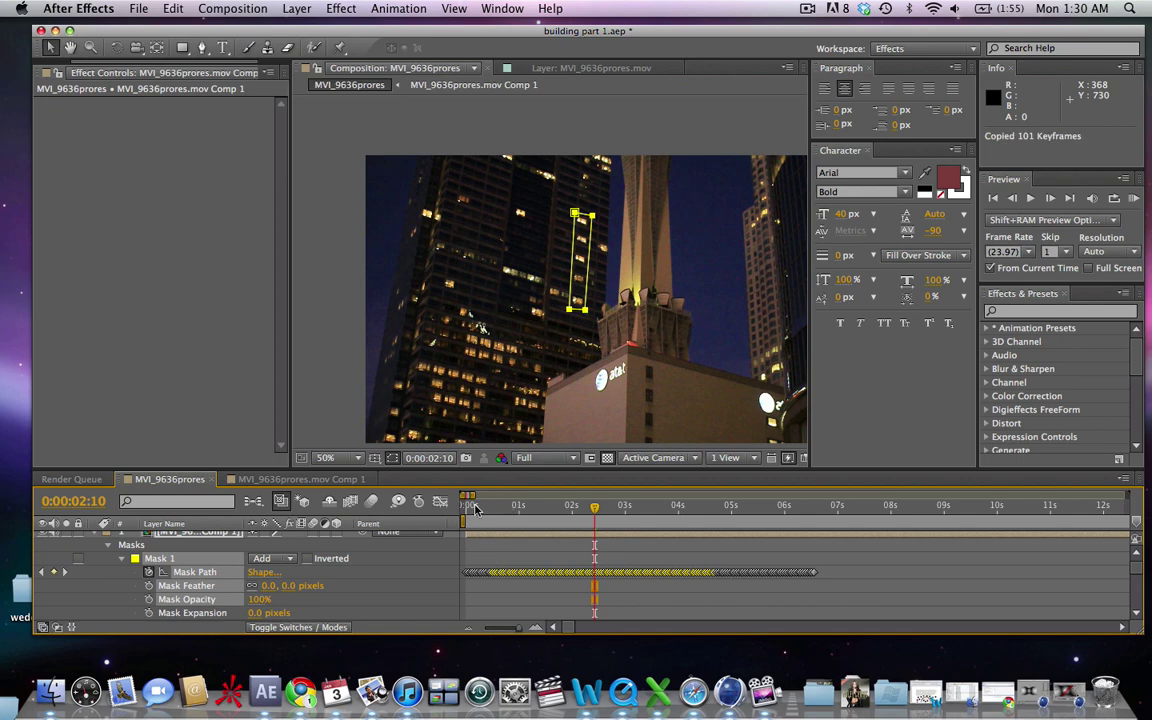
click(476, 508)
click(543, 506)
key(ctrl+v)
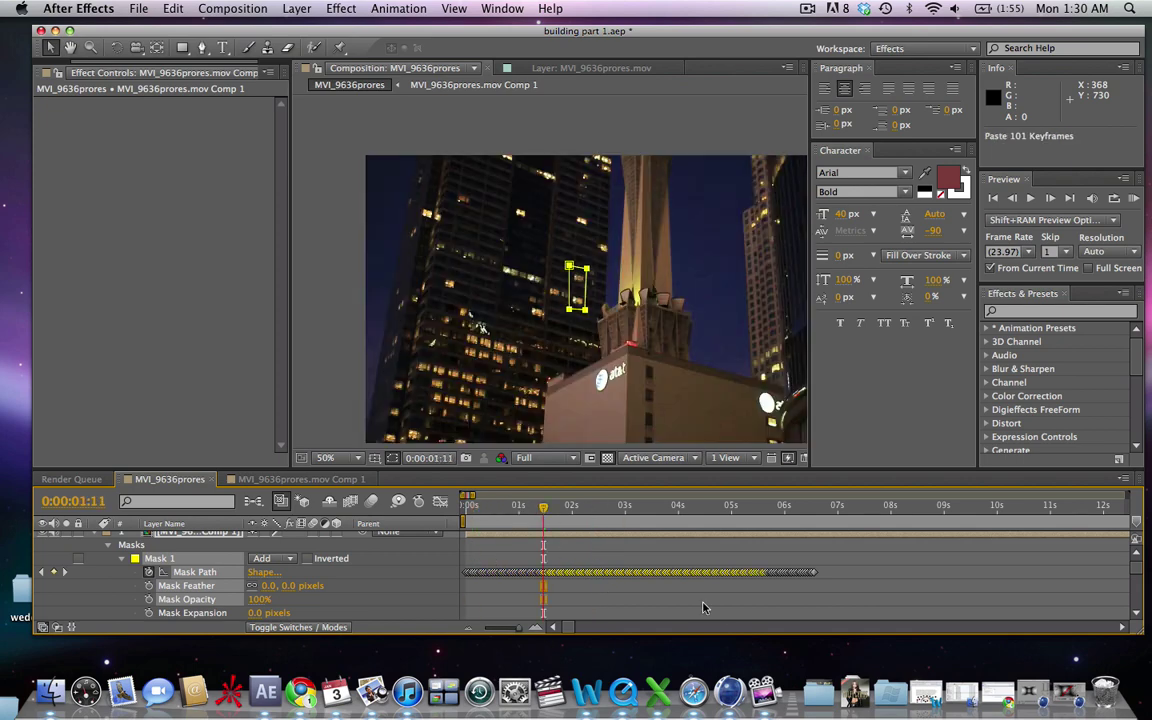
Copy the Mask Path keyframes covering roughly the first four and a half seconds and paste them at 0:00:00:00.
drag(703, 607, 466, 508)
key(ctrl+c)
click(481, 508)
key(ctrl+v)
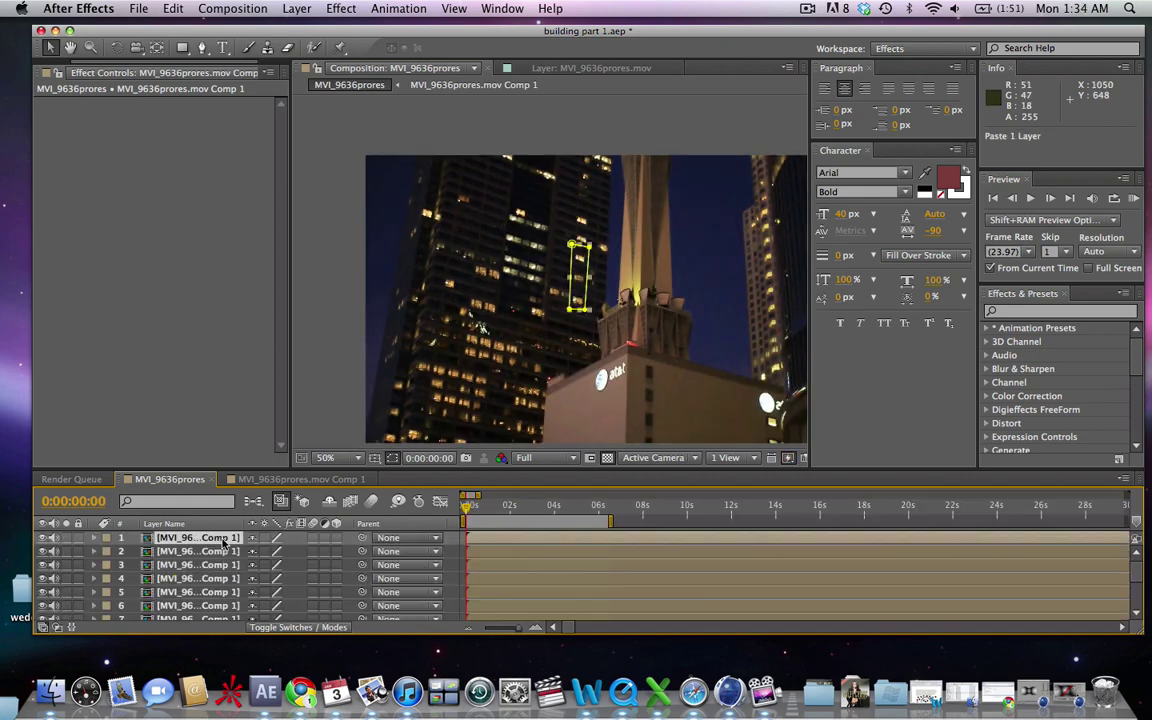
Reveal the mask of the first pre-comp layer and delete its Mask 1.
click(220, 553)
click(219, 540)
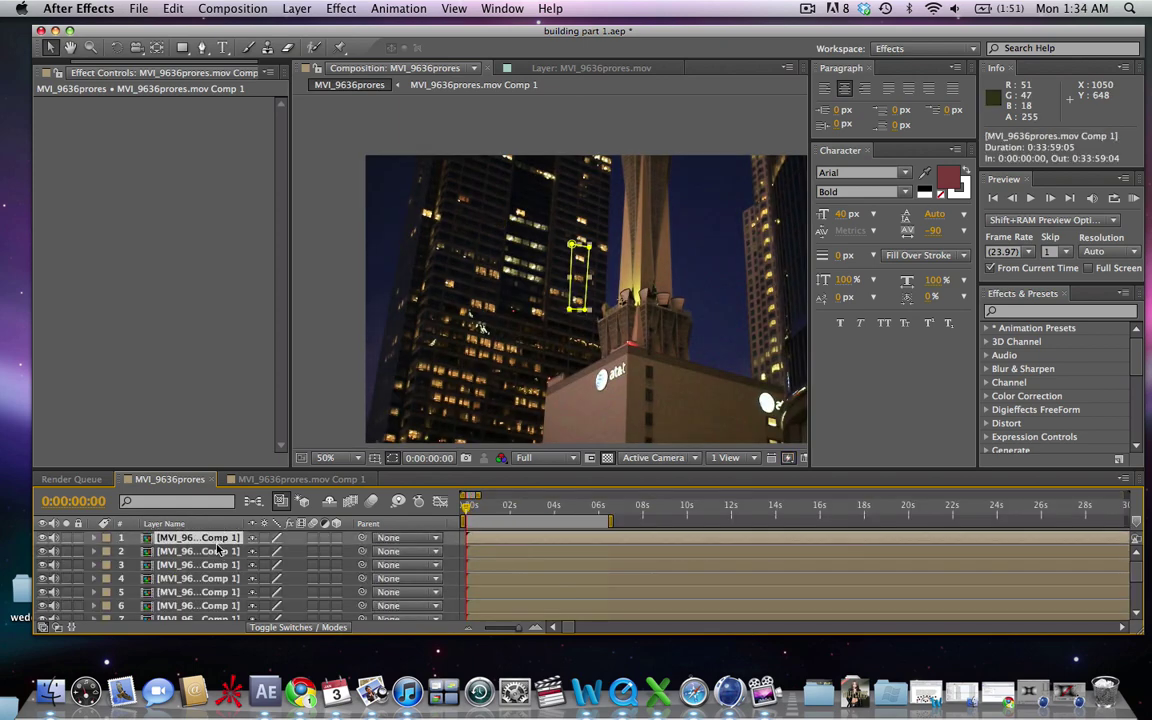
key(m)
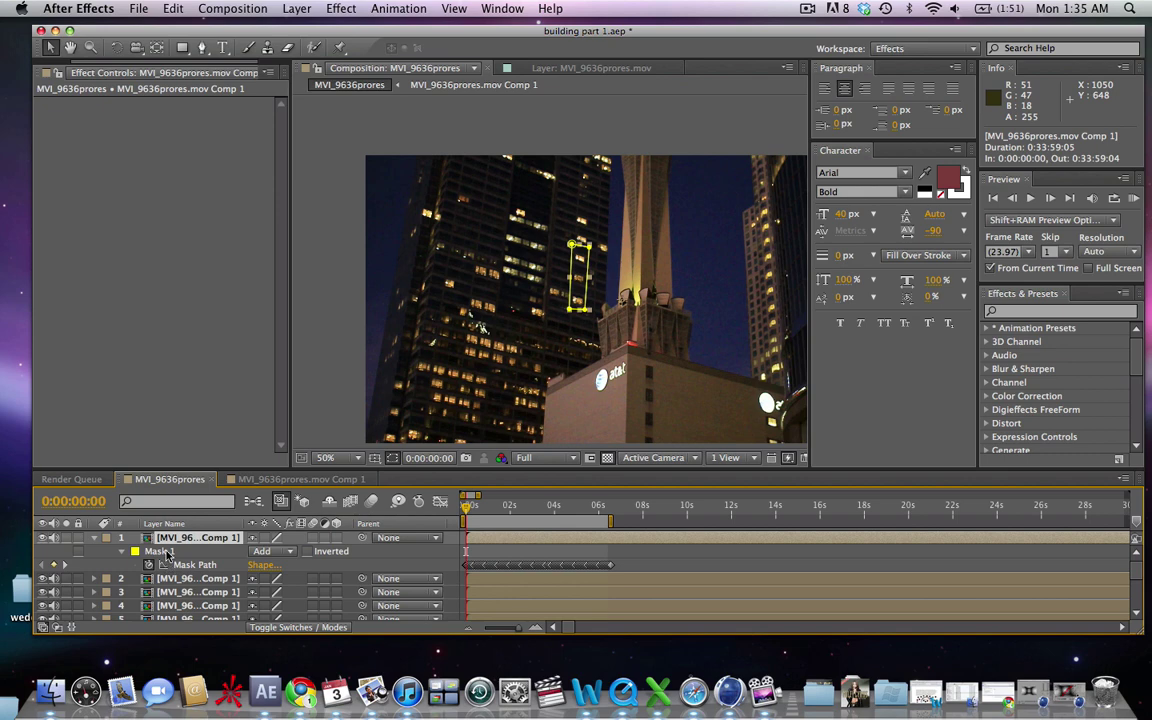
click(165, 552)
key(Delete)
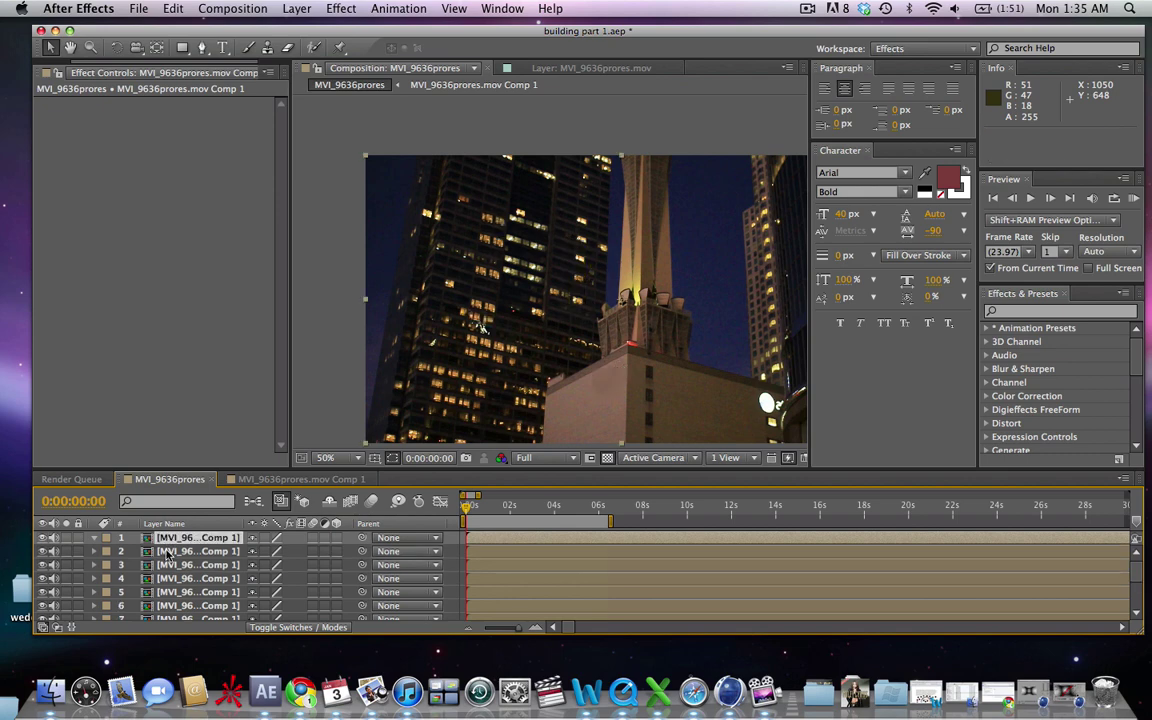
Draw a closed four-point Pen mask on the first layer around the left wall of the AT&T building, where the logo sits.
key(g)
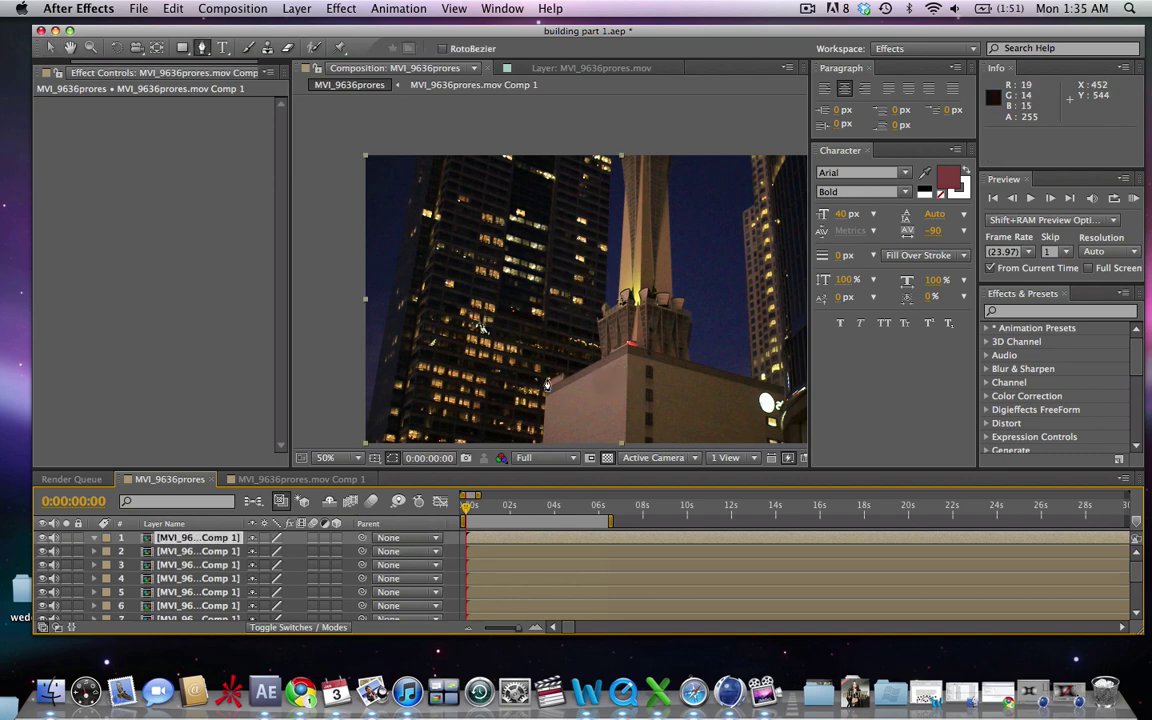
click(547, 389)
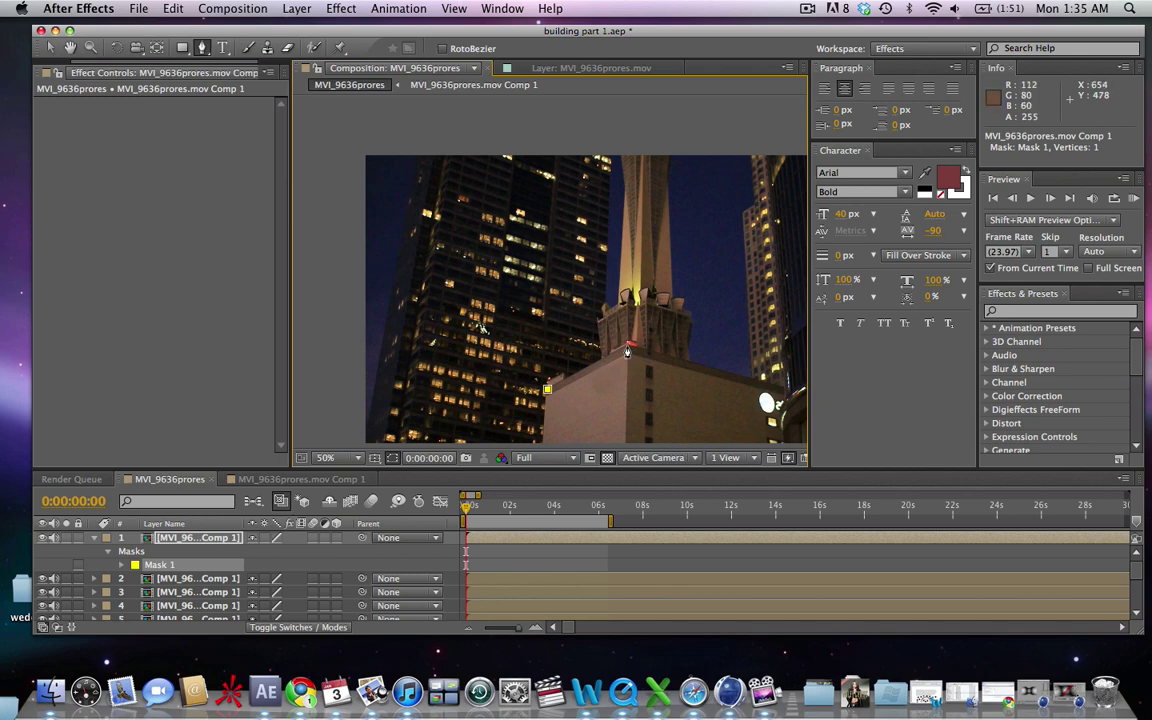
click(626, 345)
click(625, 420)
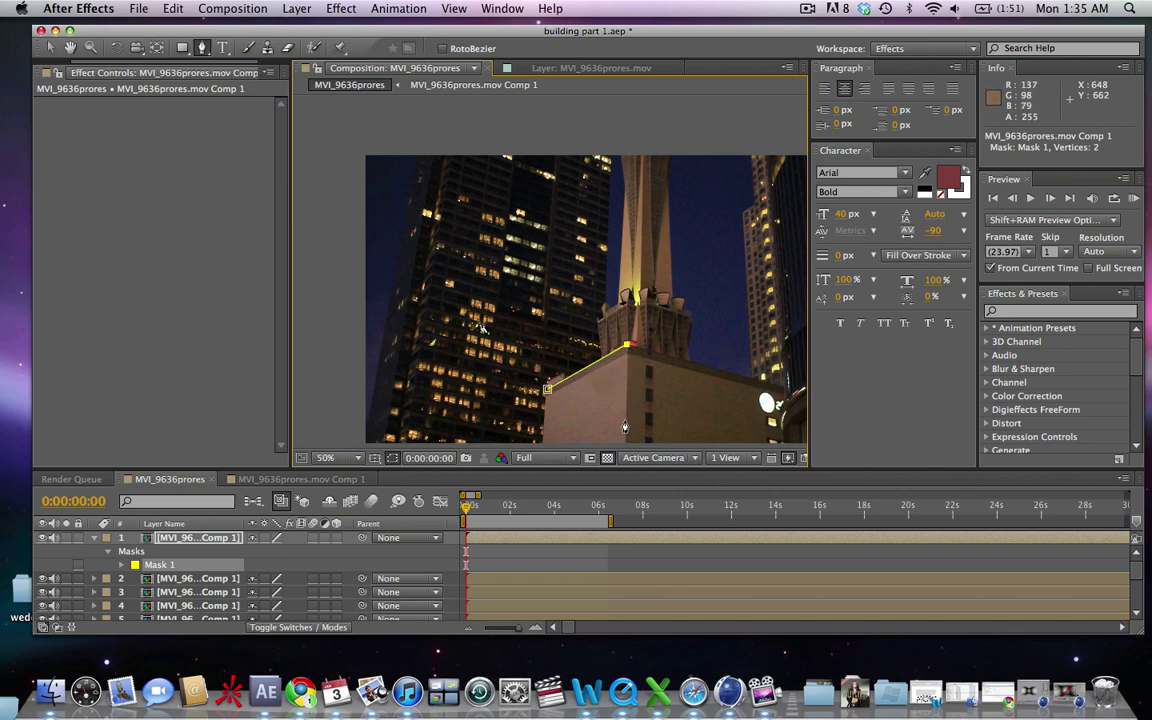
double_click(550, 435)
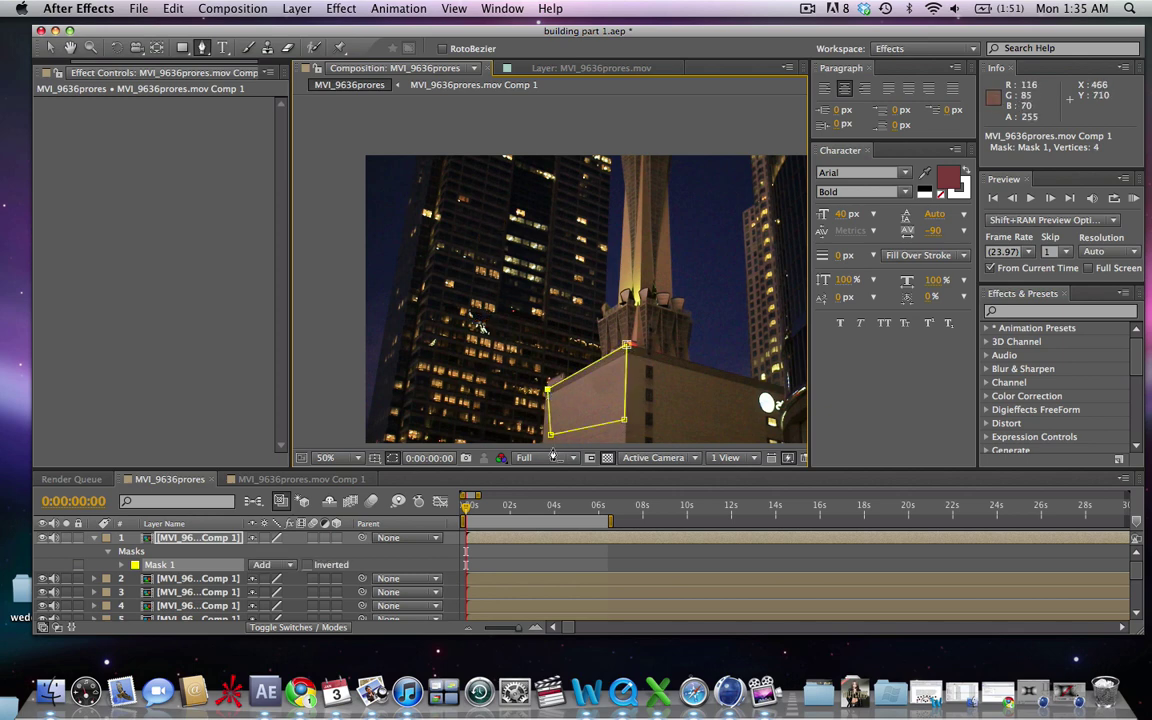
Deselect the new mask and preview the animation over the work area.
key(v)
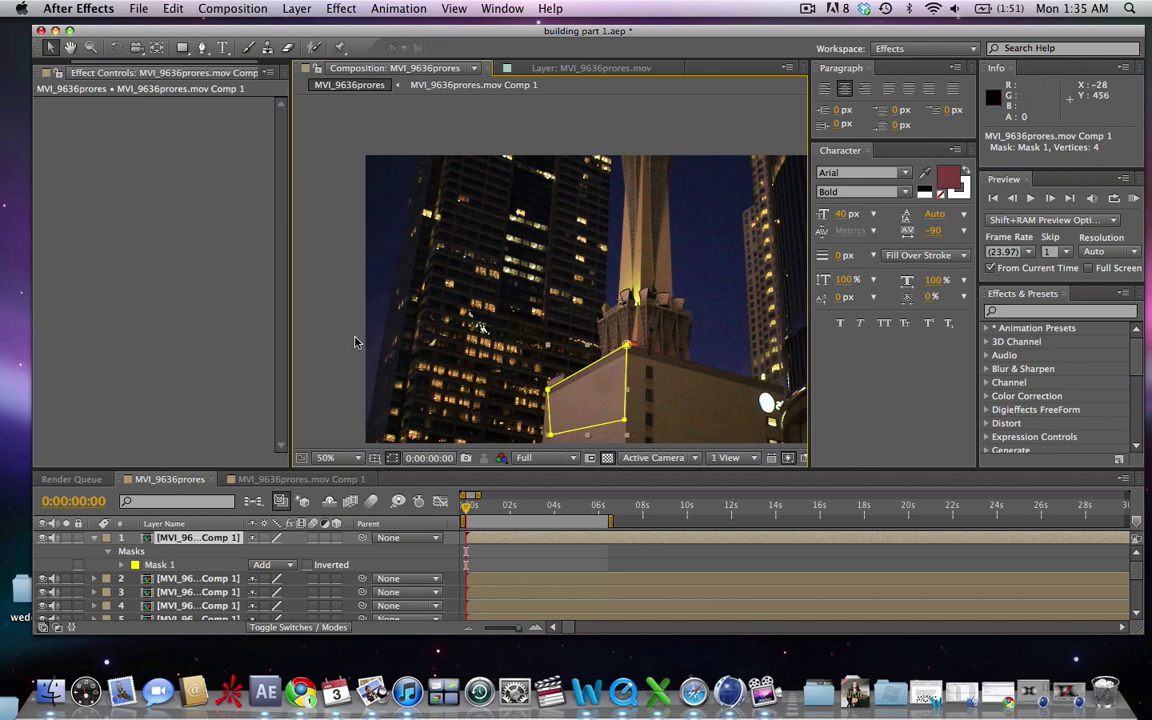
click(549, 114)
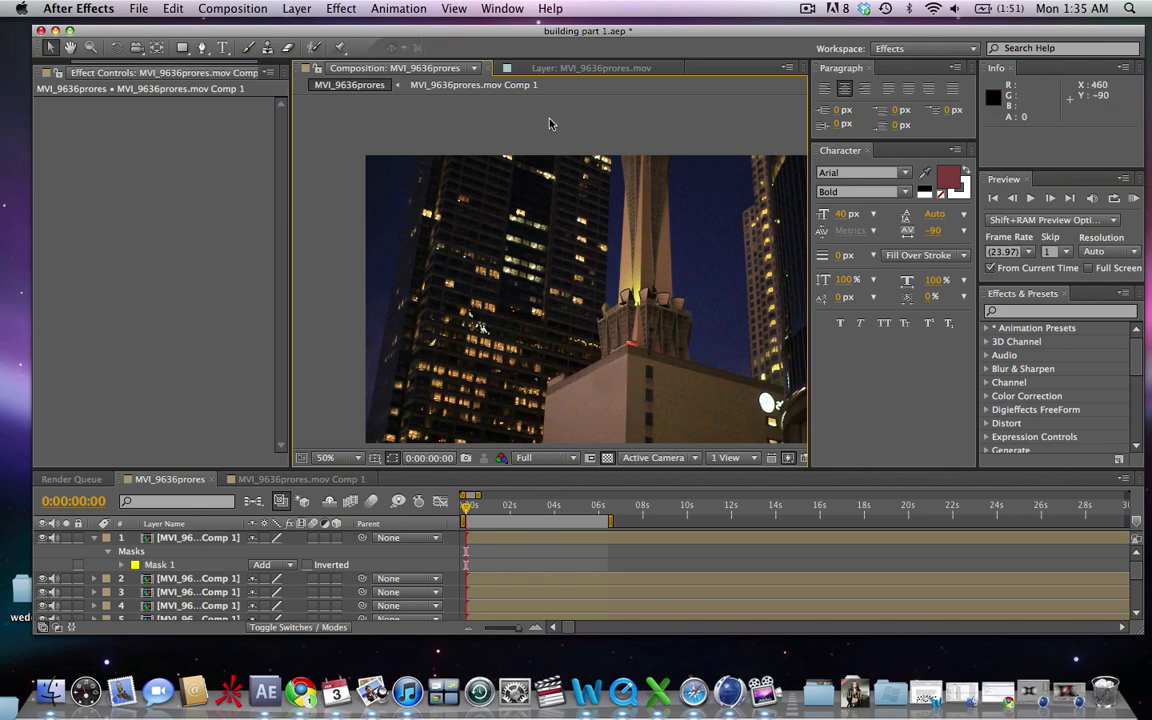
click(1133, 200)
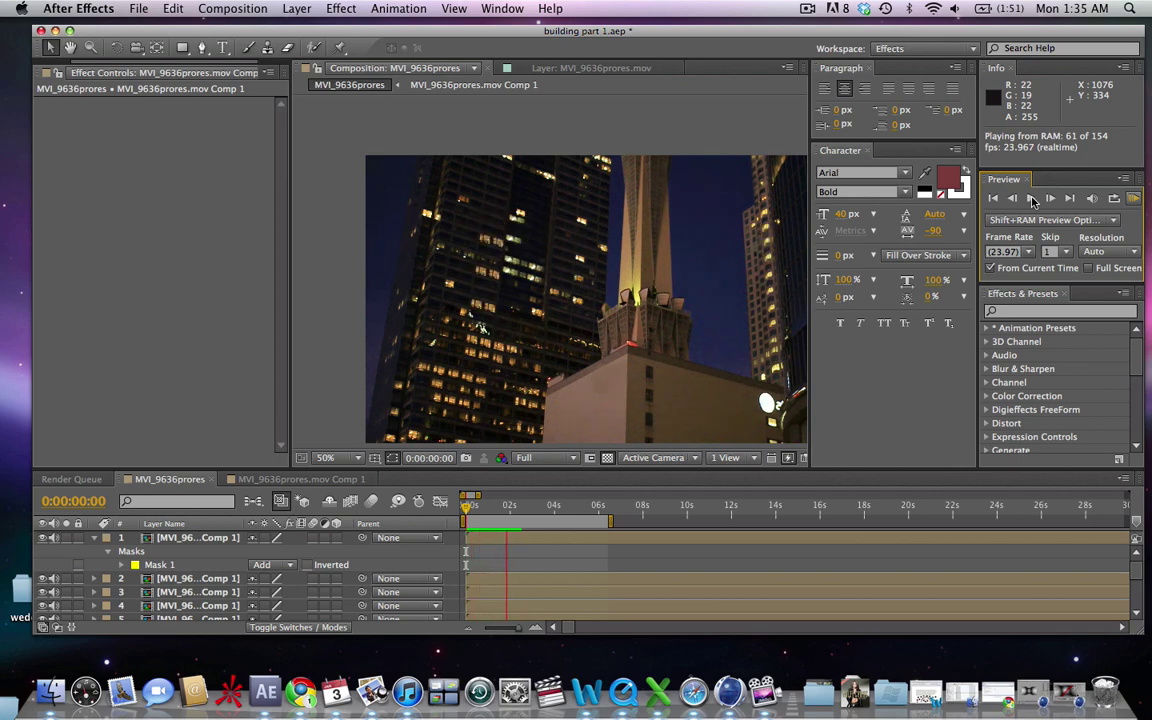
click(1033, 199)
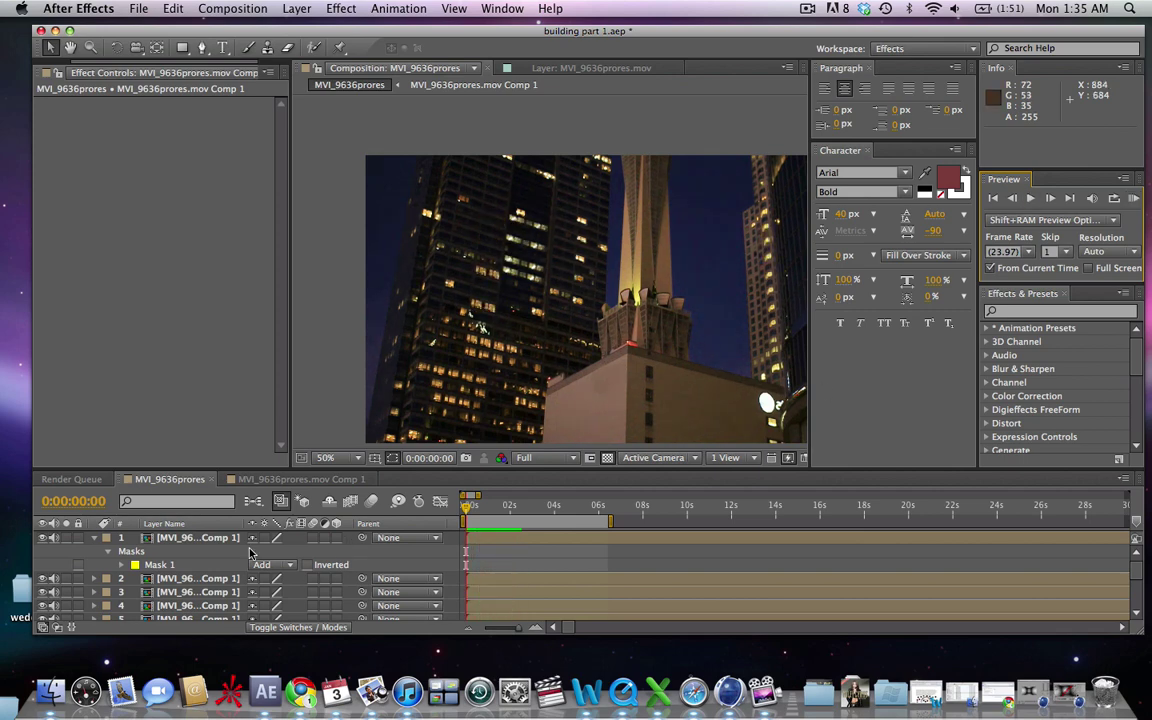
Collapse the first layer, reveal the project items and select the MVI_9636prores composition.
click(94, 539)
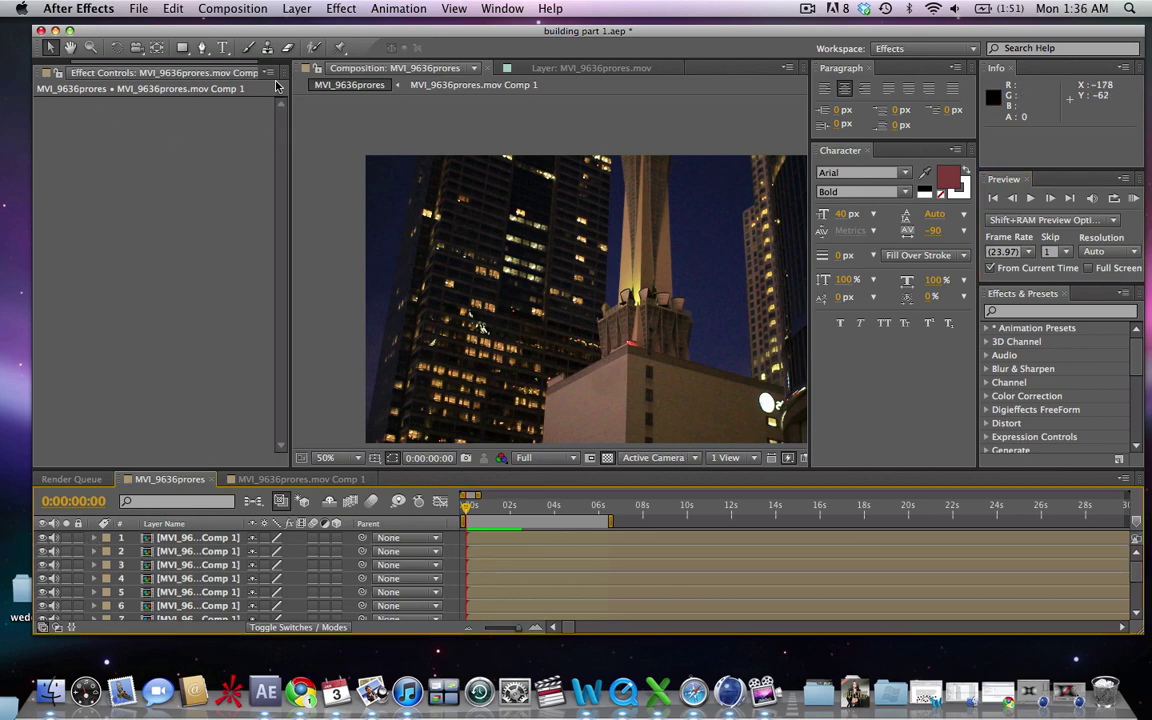
drag(41, 73, 85, 97)
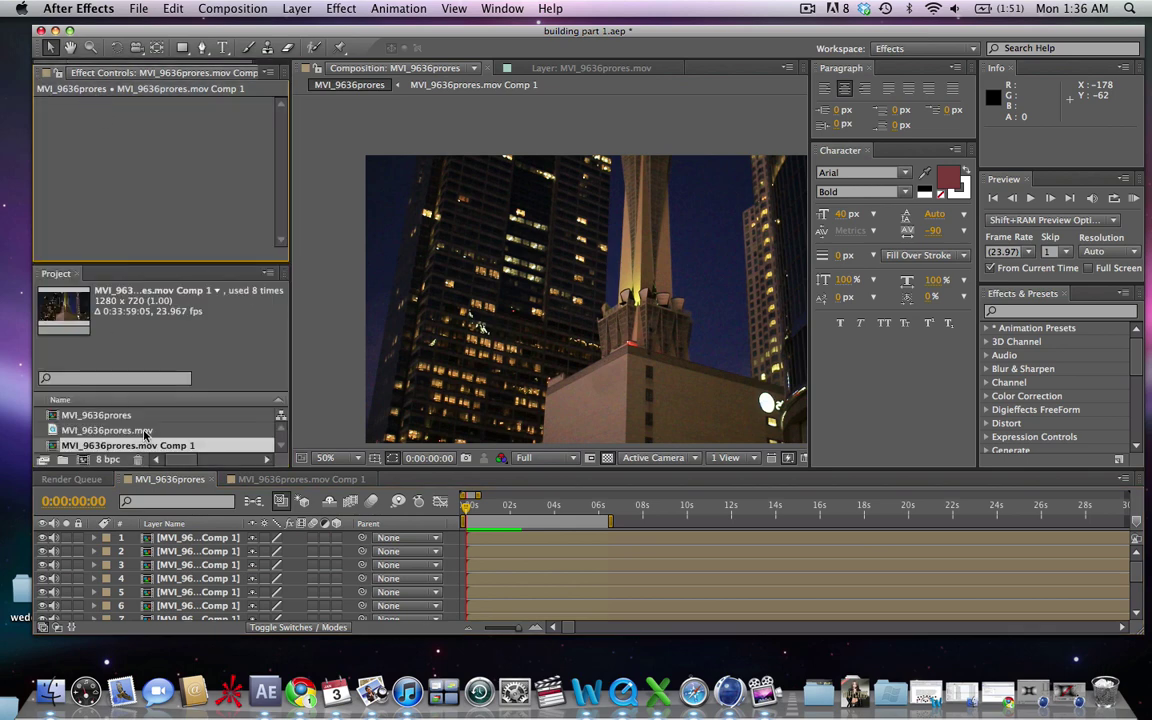
click(114, 416)
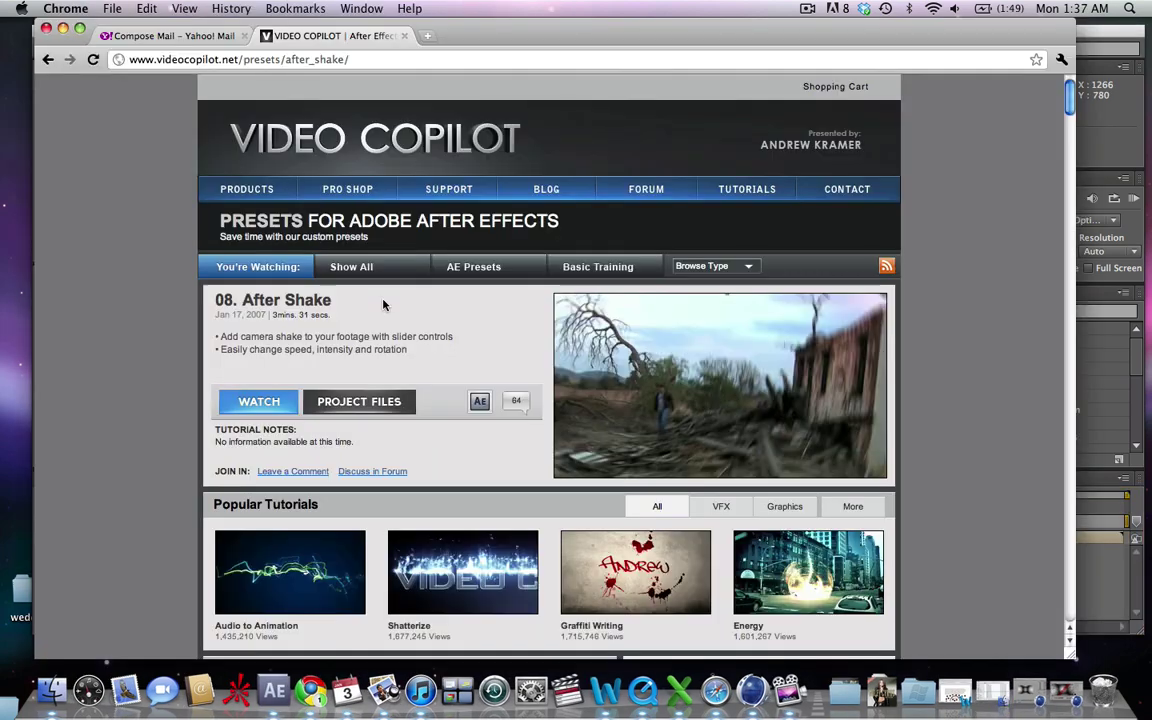
In Chrome, download the project files of the After Shake preset from the Video Copilot page.
scroll(383, 305, down, 5)
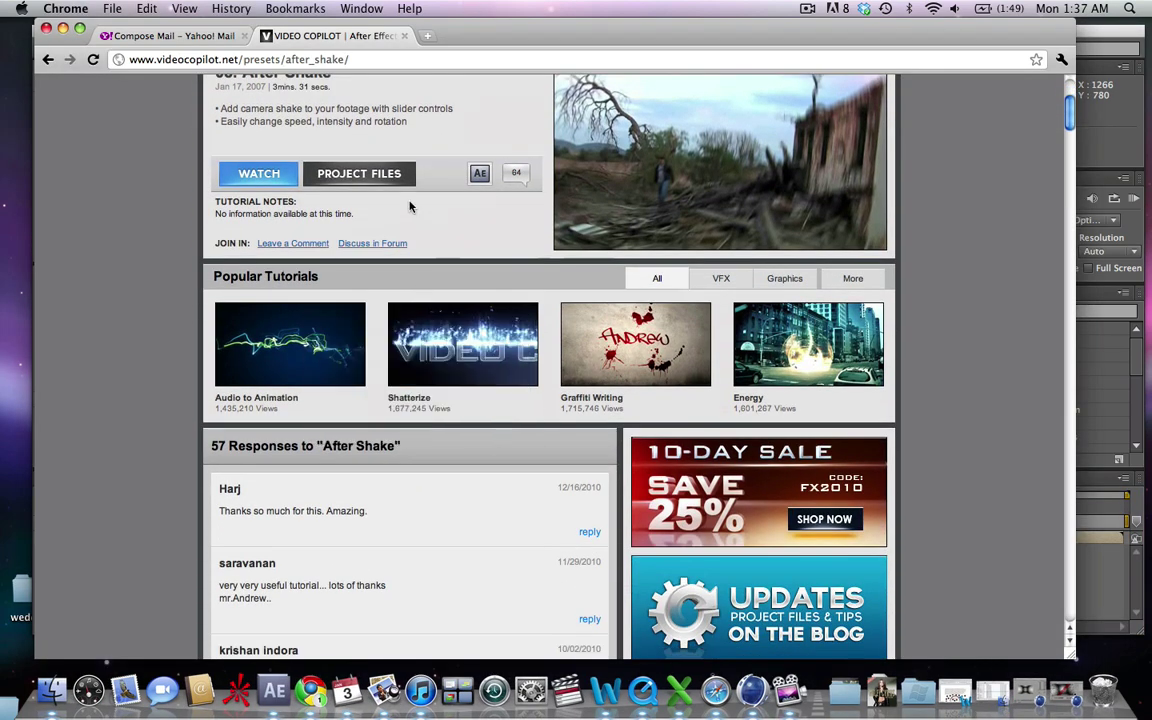
click(378, 178)
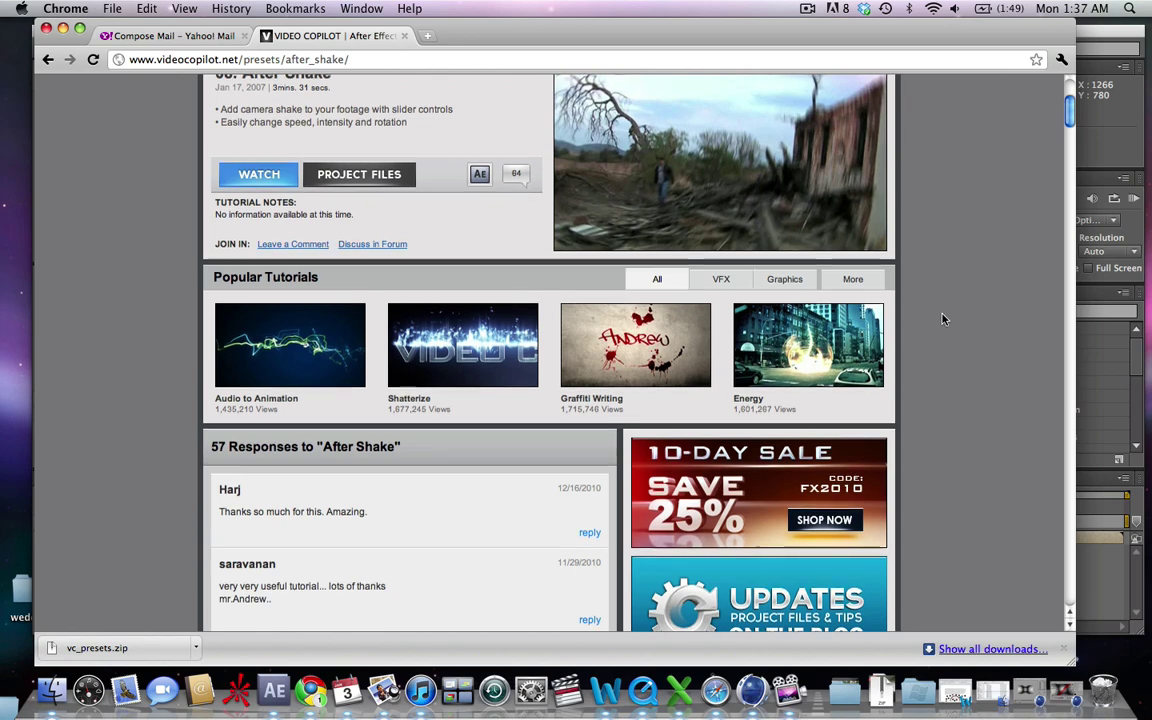
scroll(941, 316, up, 4)
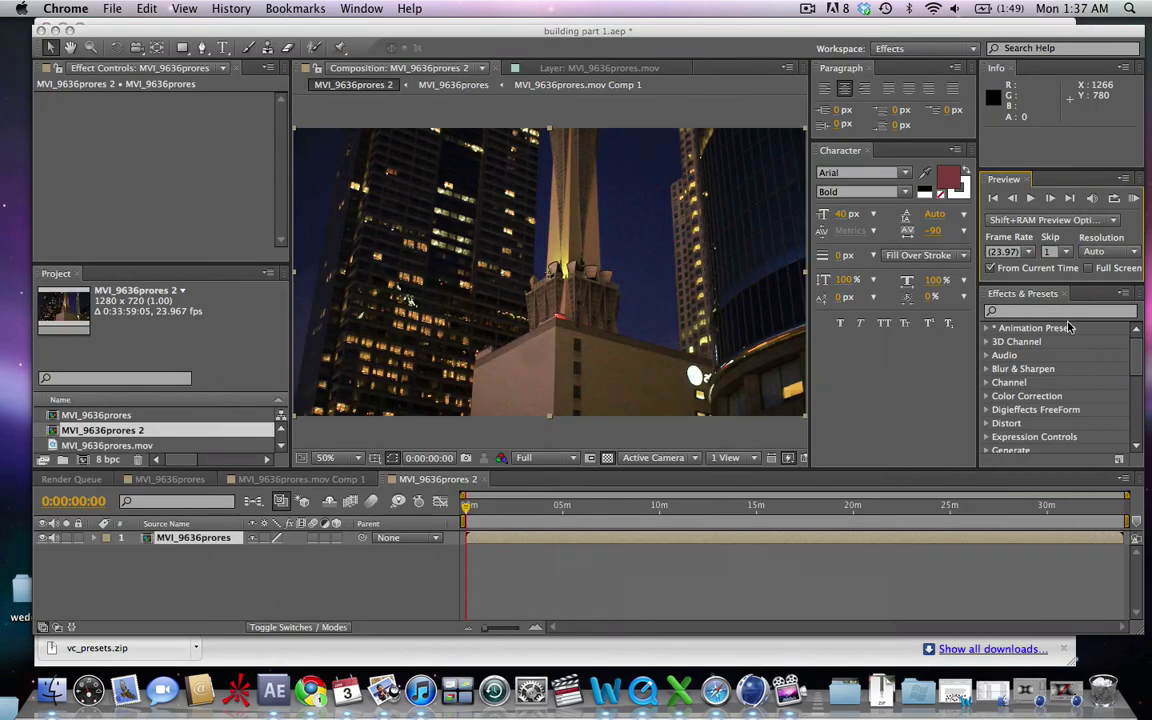
Back in After Effects, search the presets for "shake" and apply the After Shake footage preset to the MVI_9636prores layer.
click(1066, 313)
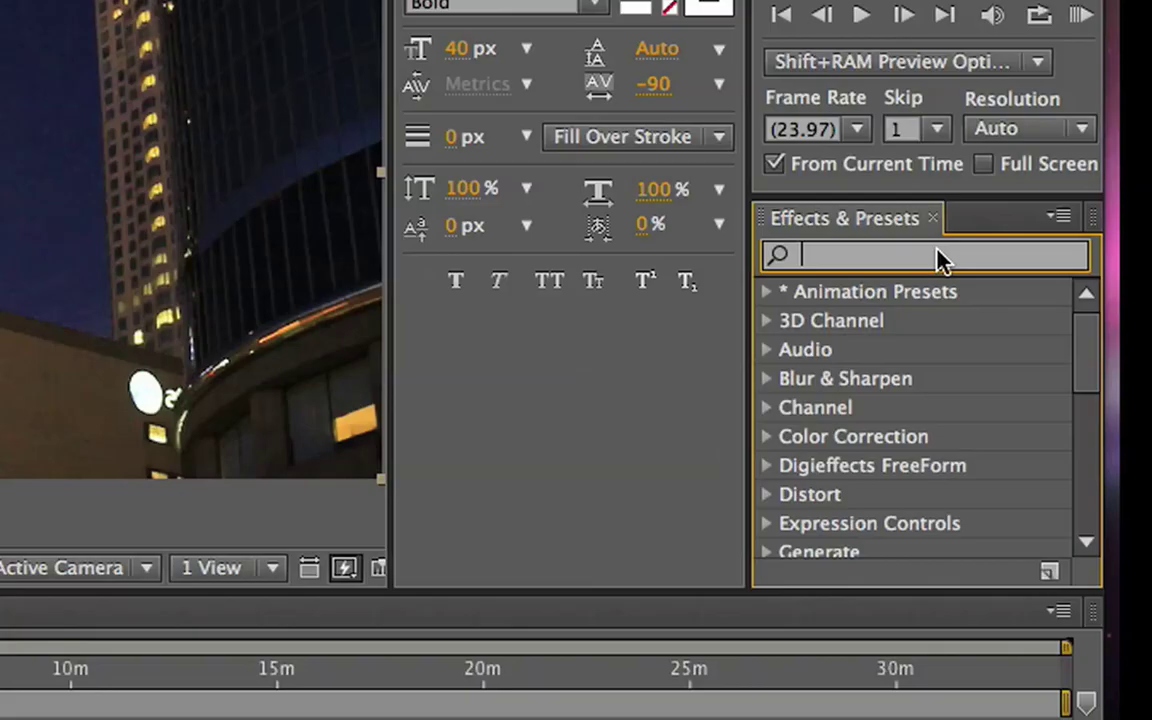
text(shake)
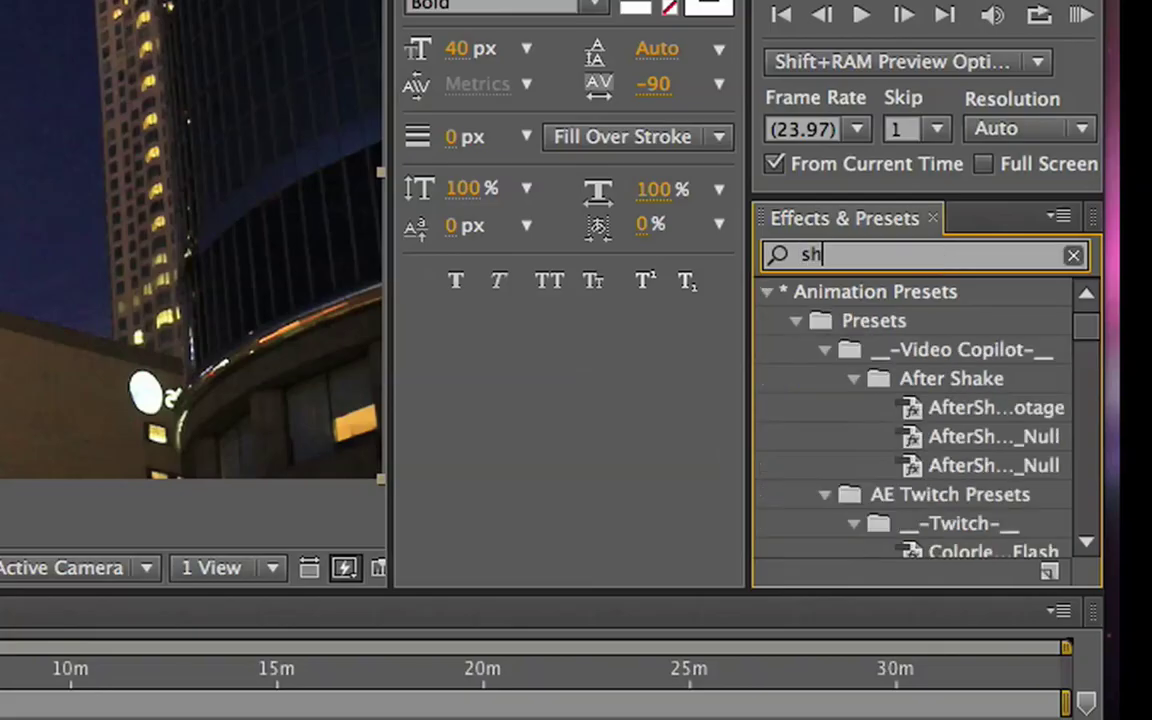
click(985, 411)
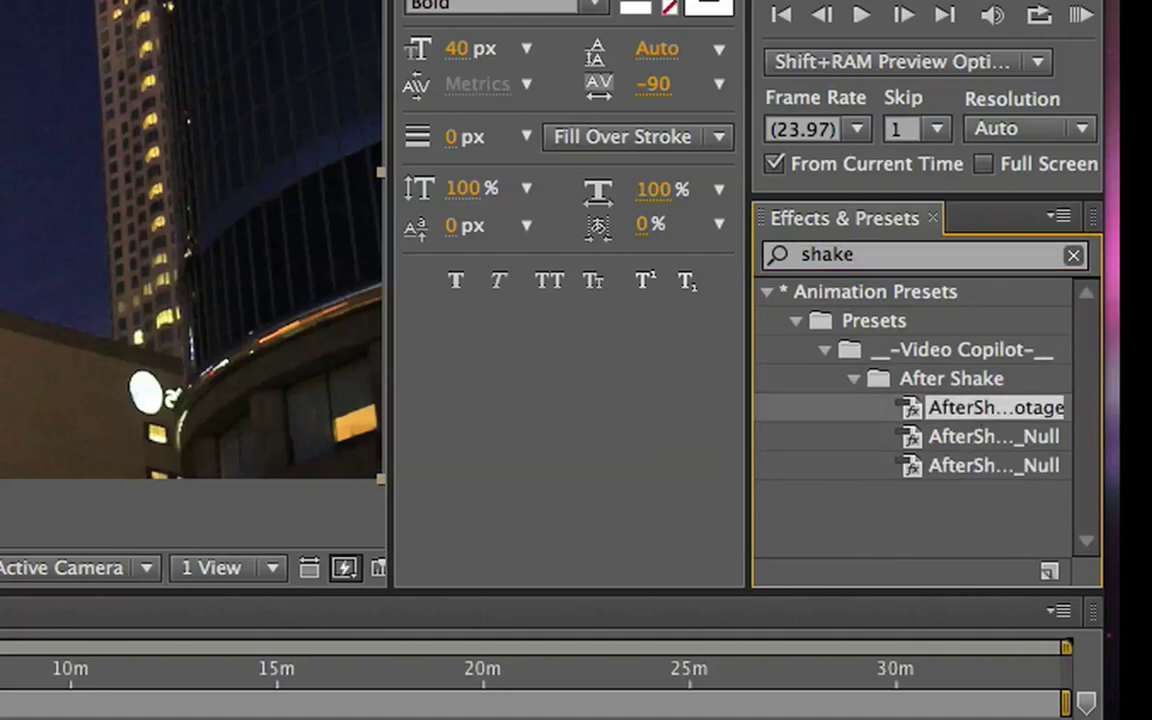
drag(995, 407, 209, 538)
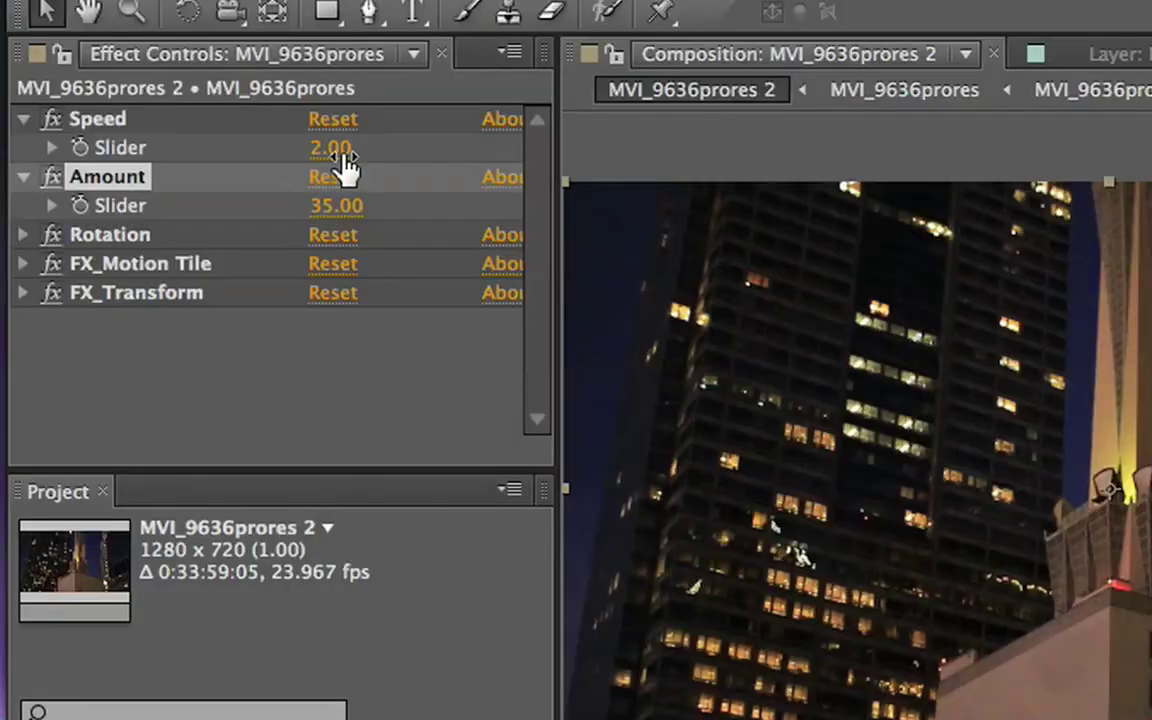
Set the After Shake Speed slider to 1.5 and the Amount slider to 40.
click(190, 116)
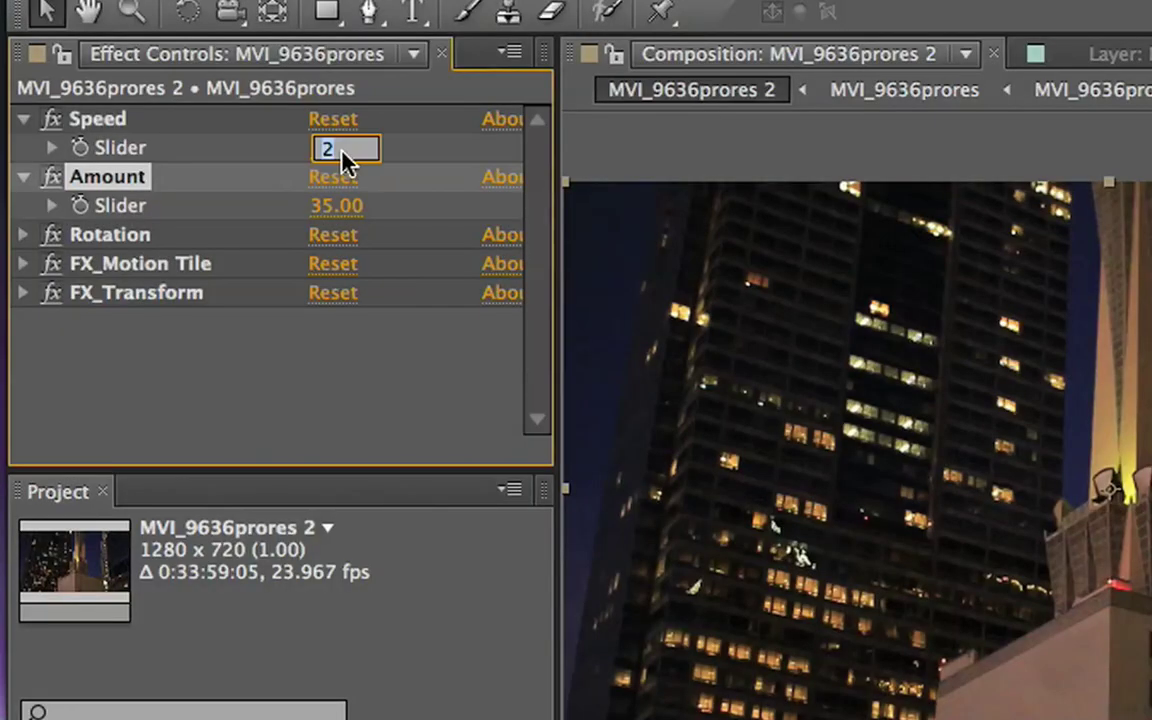
text(1.5)
key(Return)
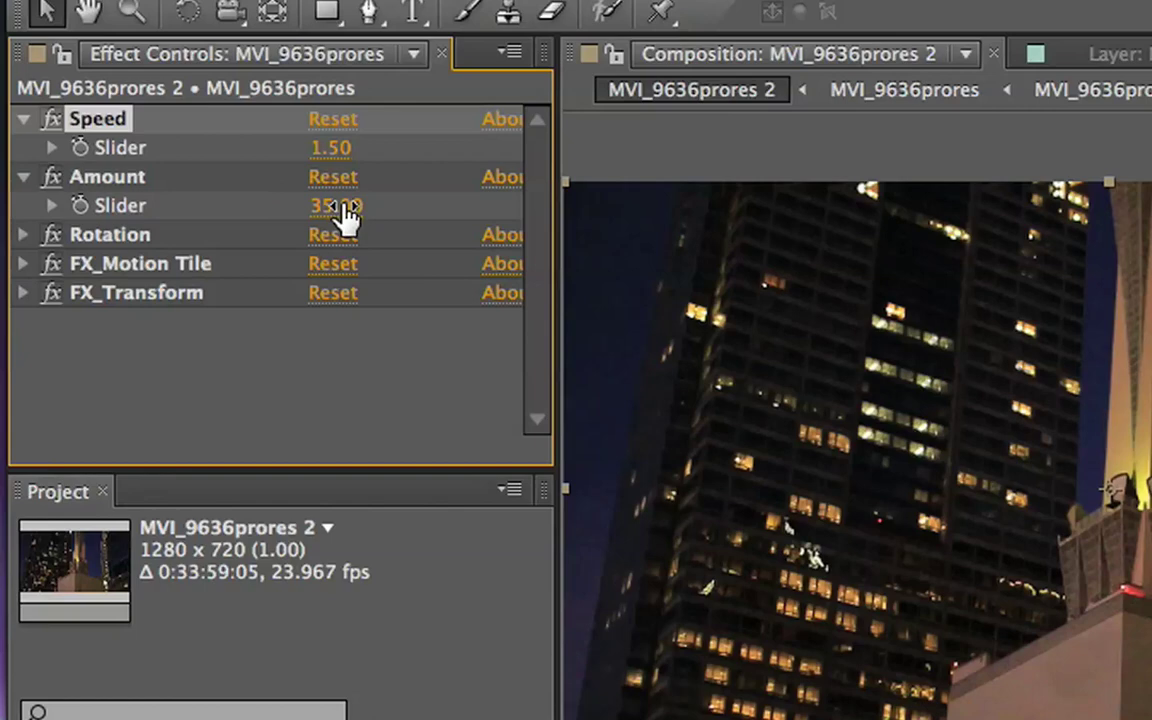
click(343, 212)
text(40)
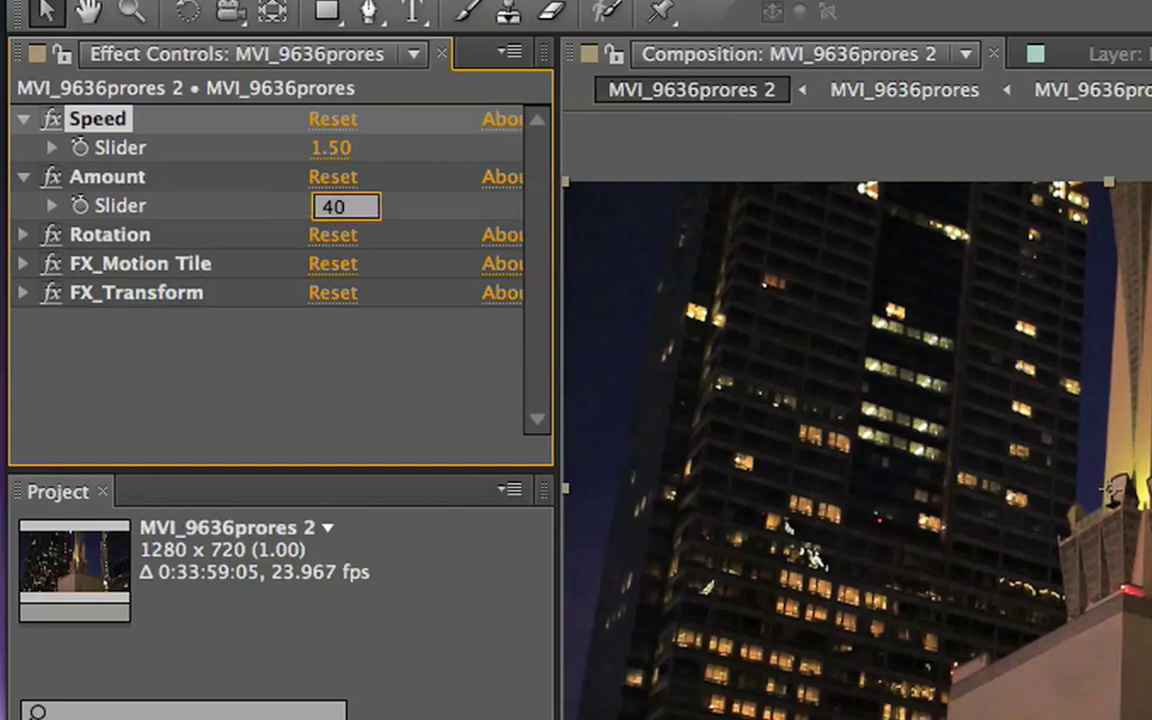
key(Return)
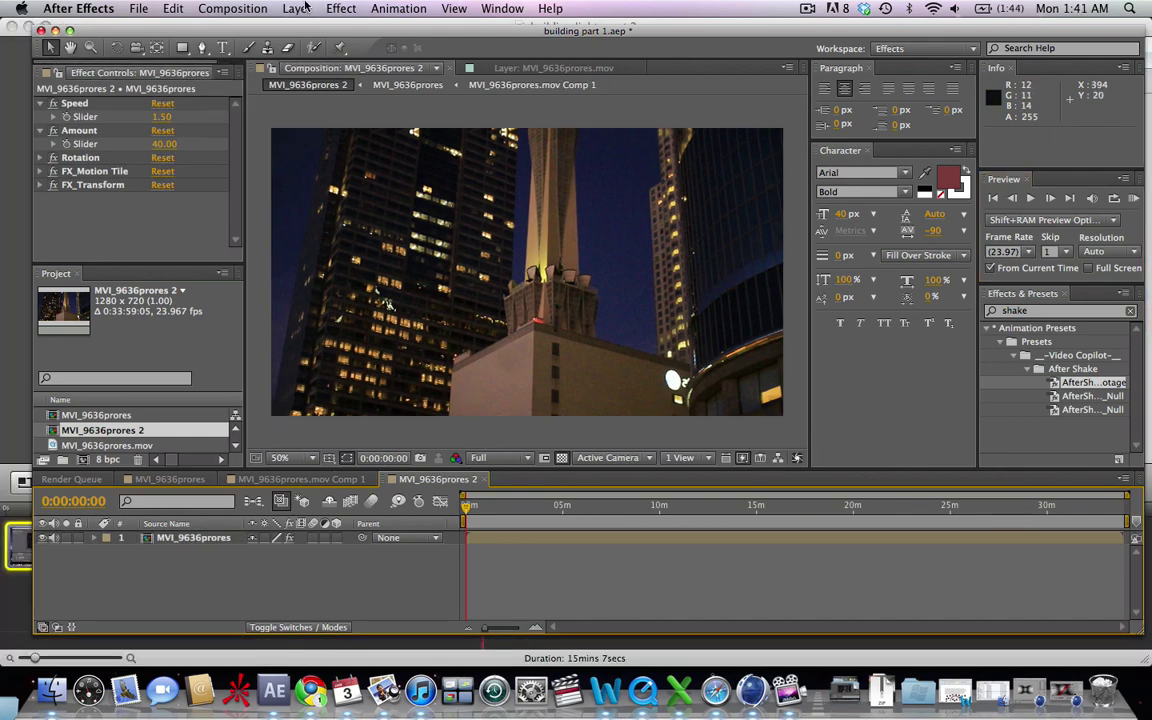
Add an adjustment layer above the nested MVI_9636prores layer and apply the Fast Blur effect to it.
click(298, 8)
mouse_move(325, 27)
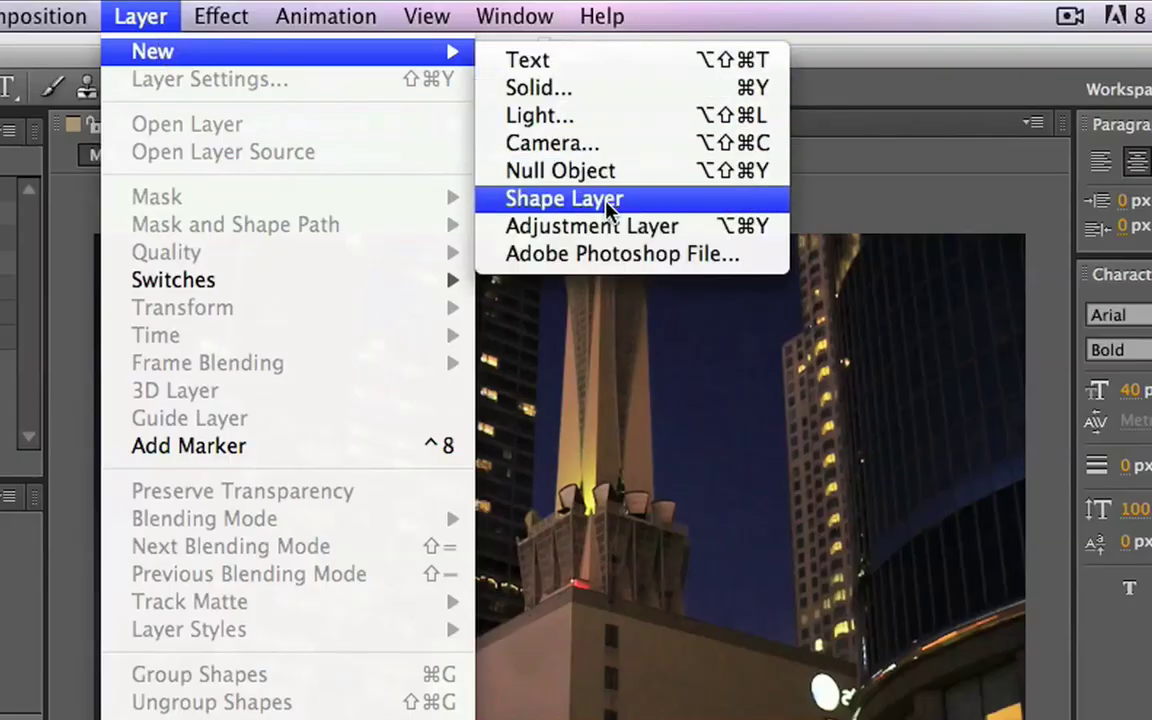
click(607, 226)
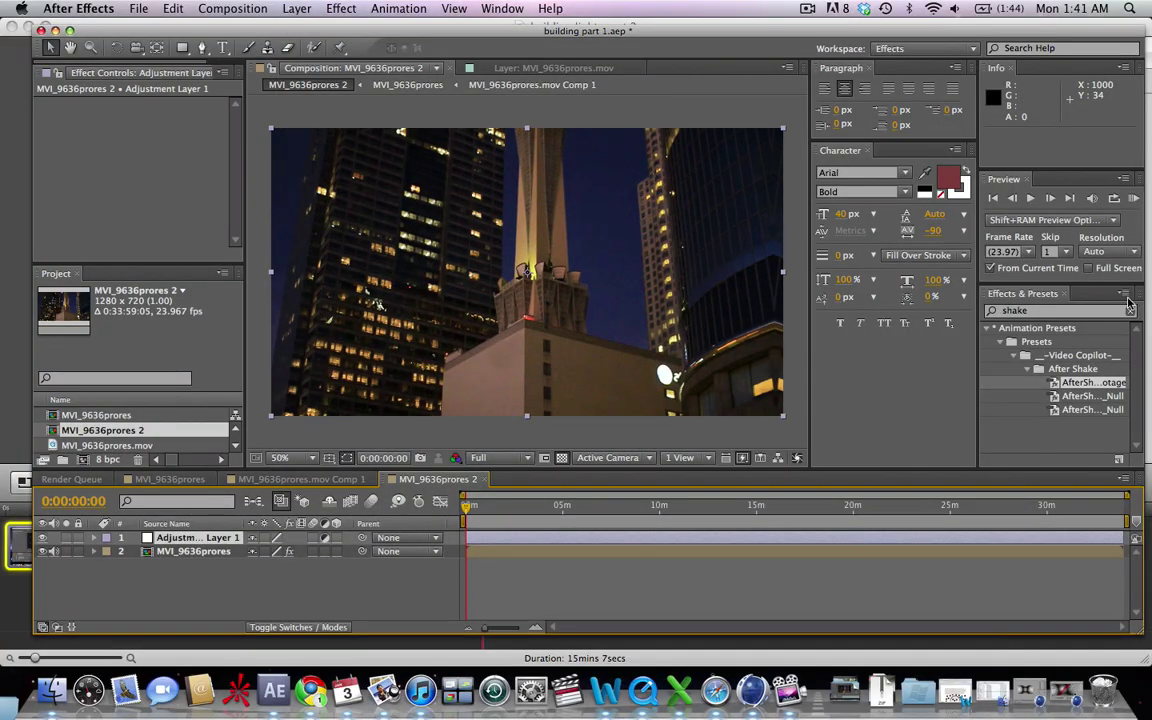
double_click(1098, 309)
text(f)
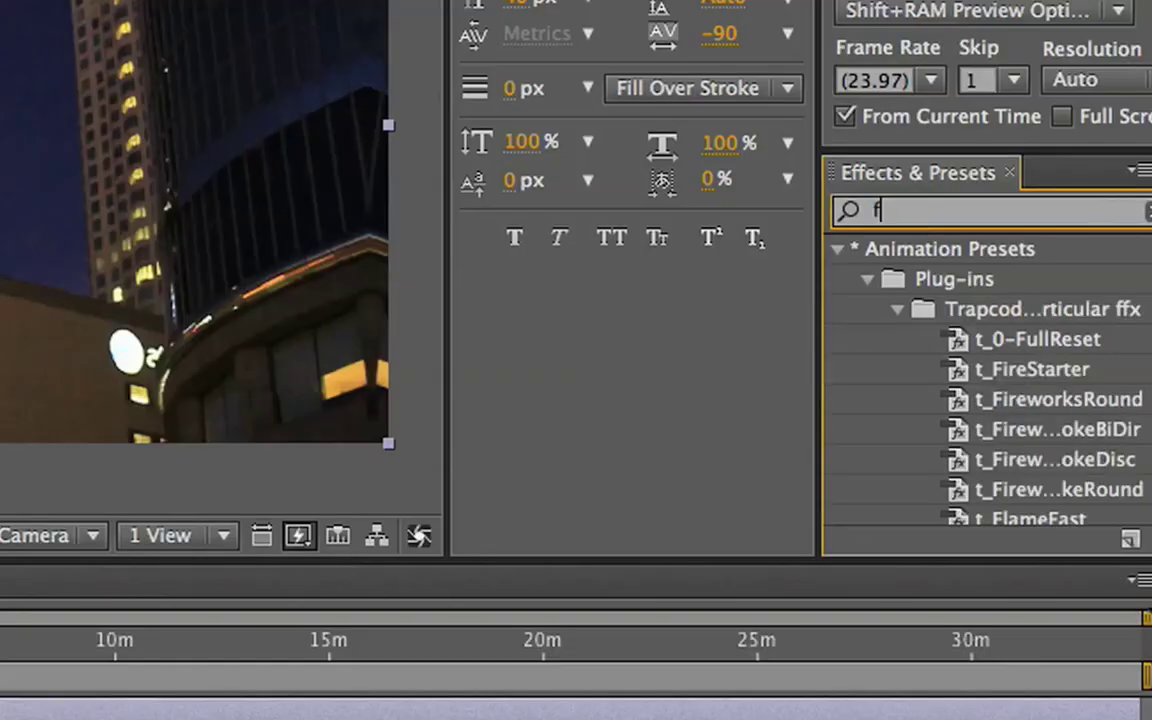
text(ast blur)
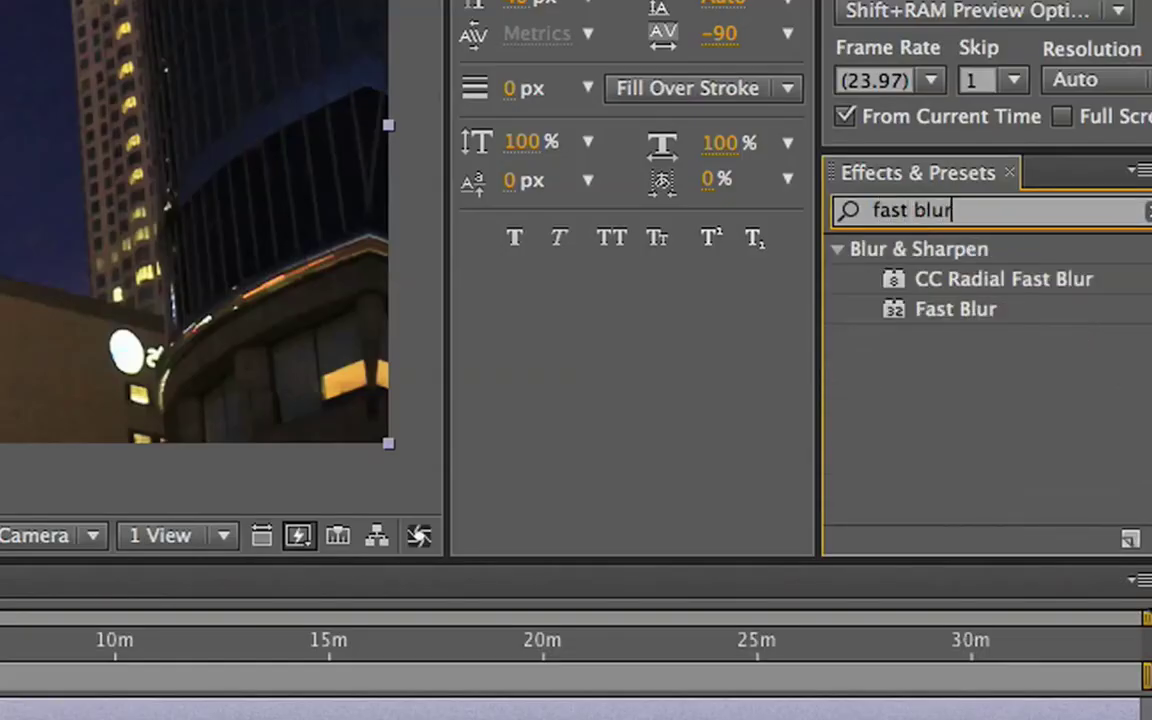
drag(960, 325, 193, 540)
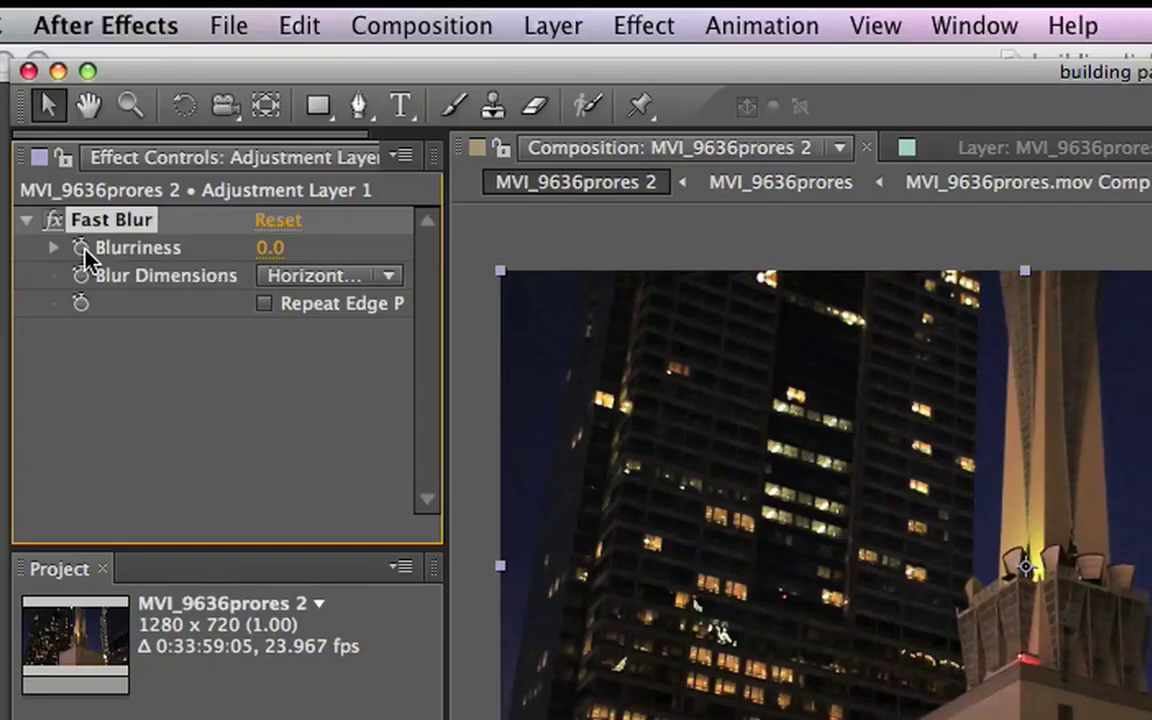
Keyframe the Fast Blur Blurriness at 24 at 0:00:00:00 and reveal the effect's properties in the timeline.
click(80, 250)
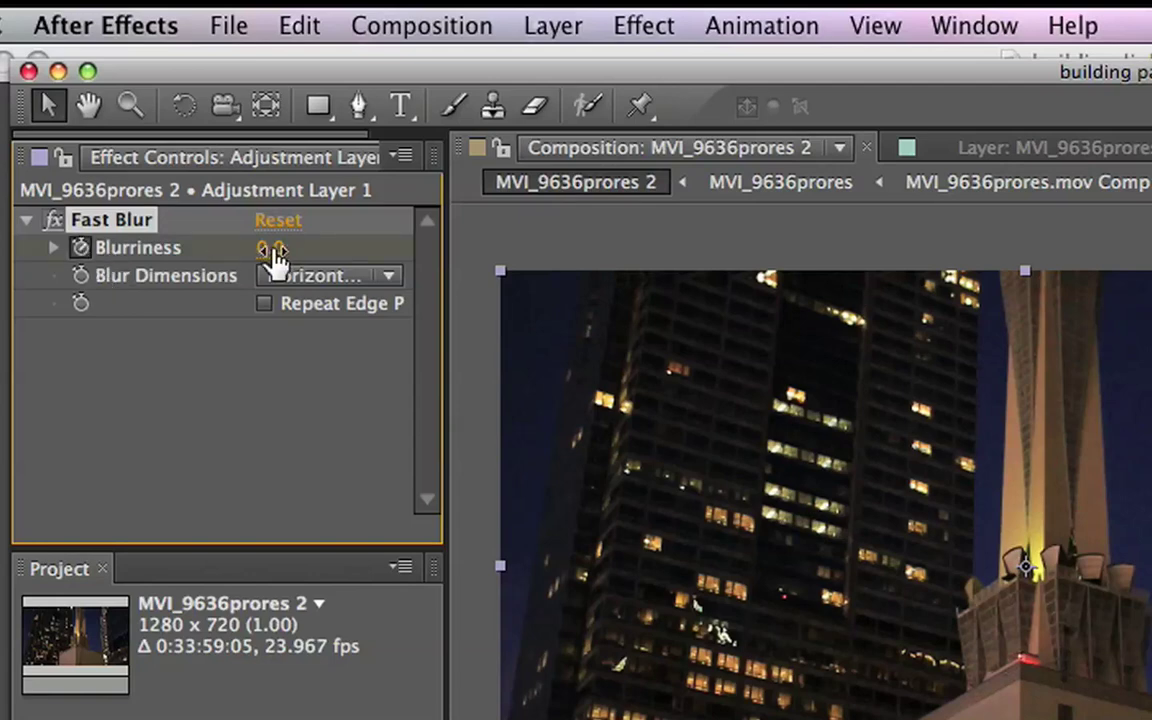
drag(270, 250, 310, 245)
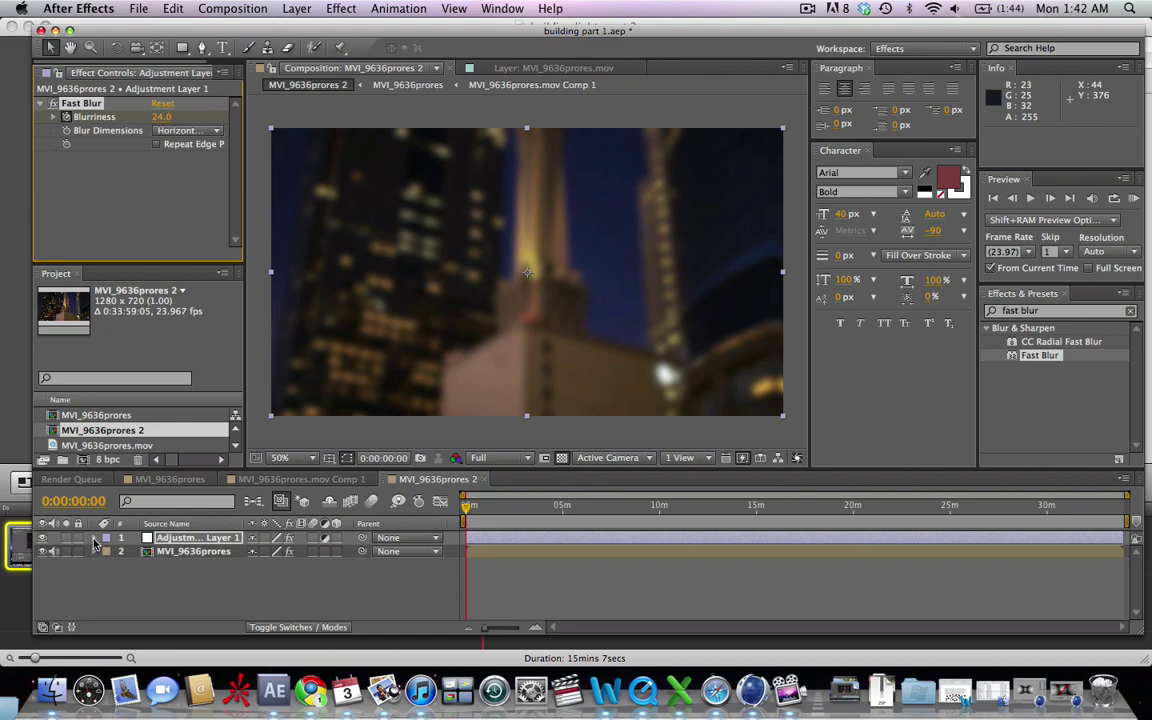
click(94, 539)
click(107, 552)
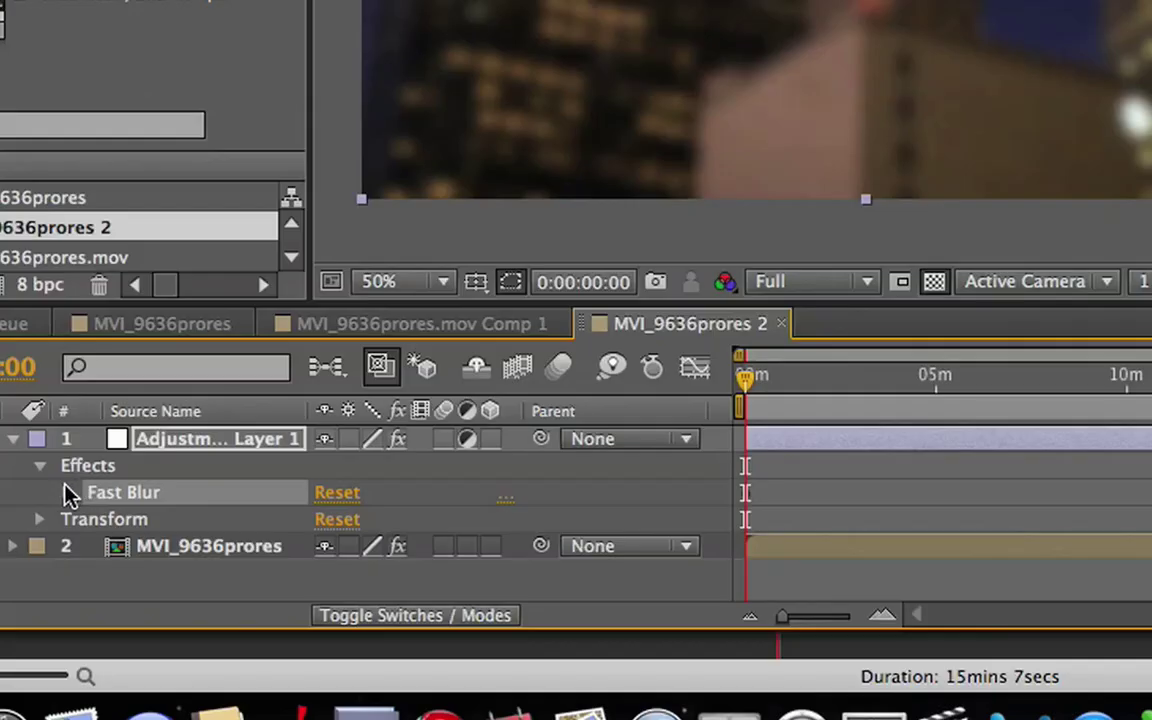
click(121, 565)
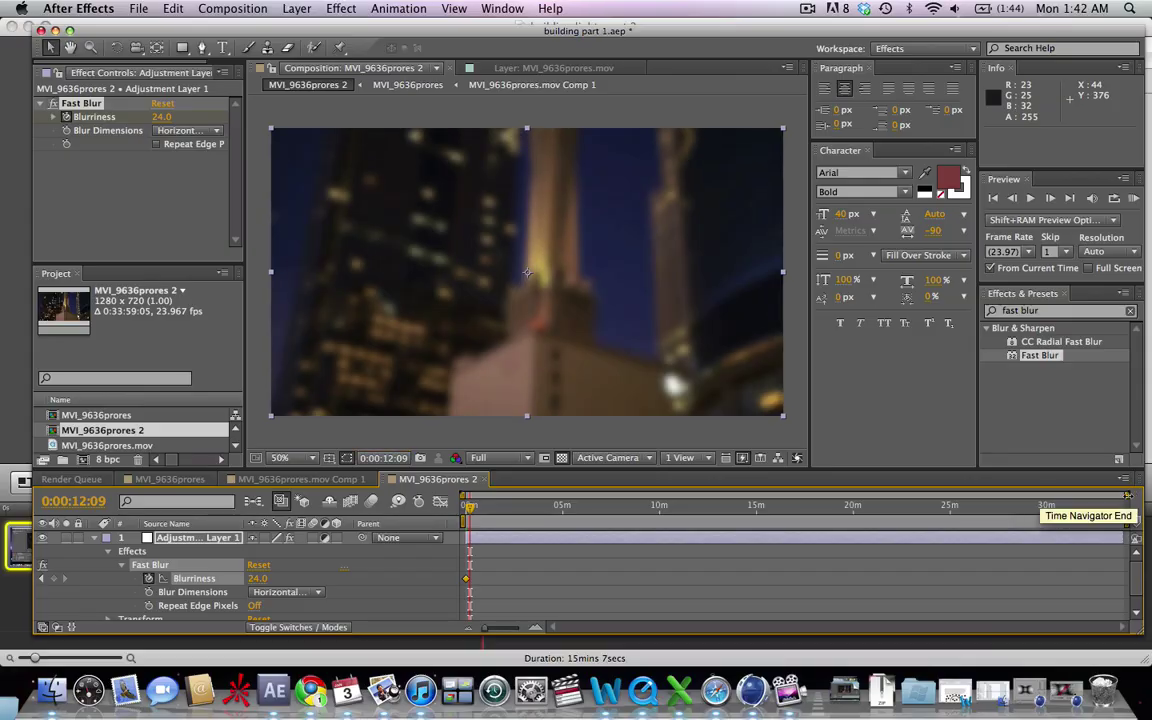
Enable Repeat Edge Pixels on the Fast Blur and keyframe its Blurriness at 0 at 0:00:01:05.
drag(1125, 496, 475, 582)
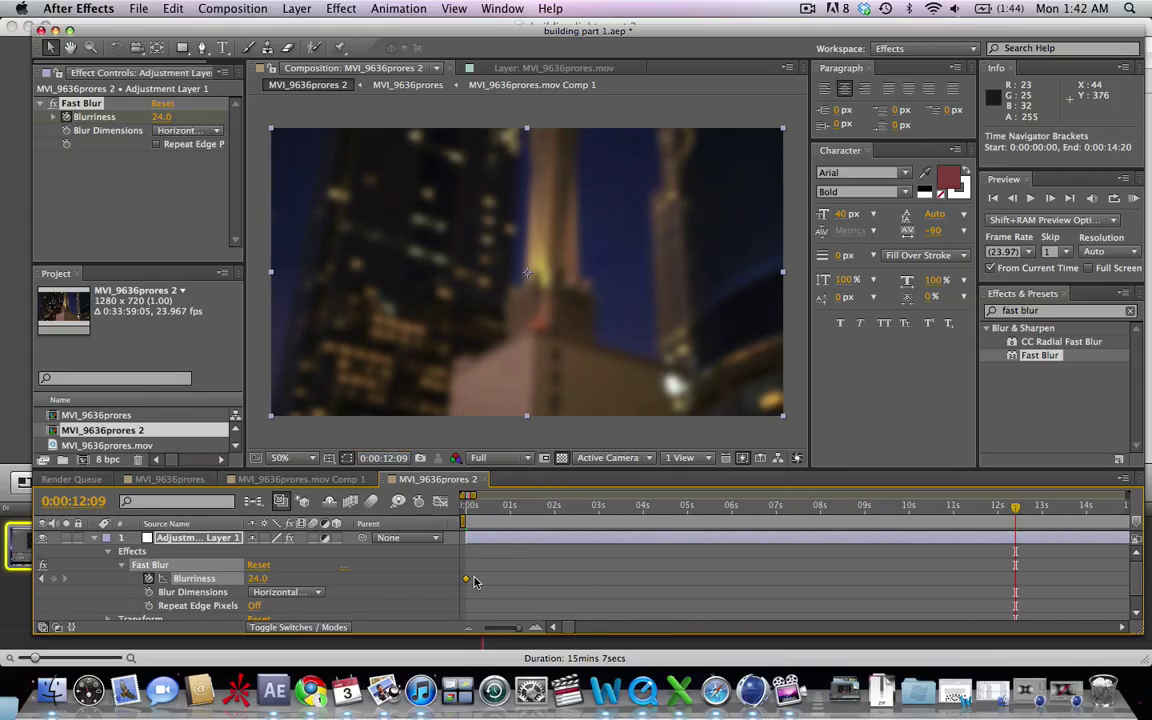
click(518, 513)
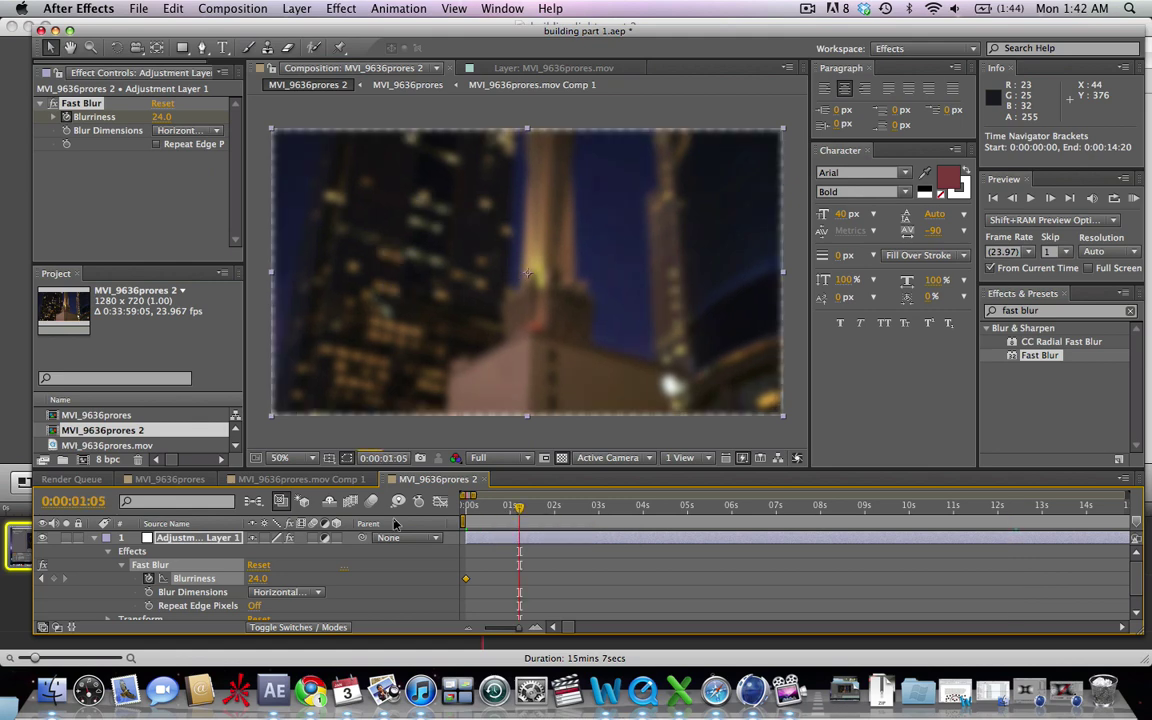
click(156, 144)
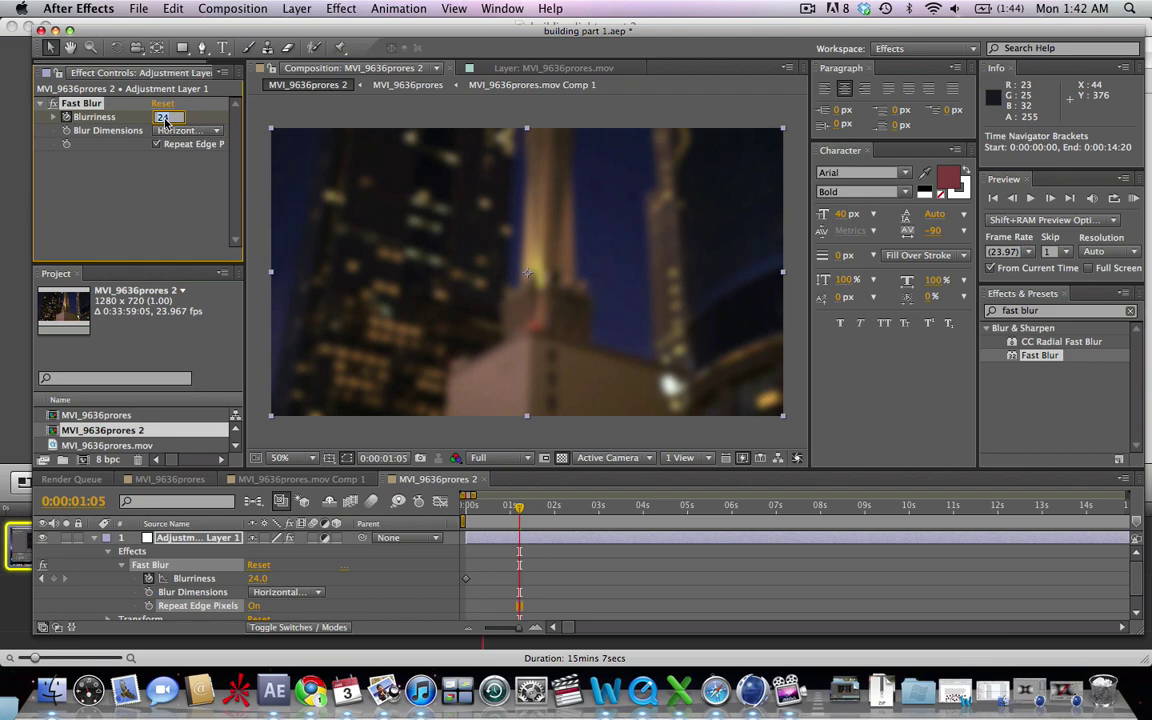
click(165, 122)
text(0)
key(Return)
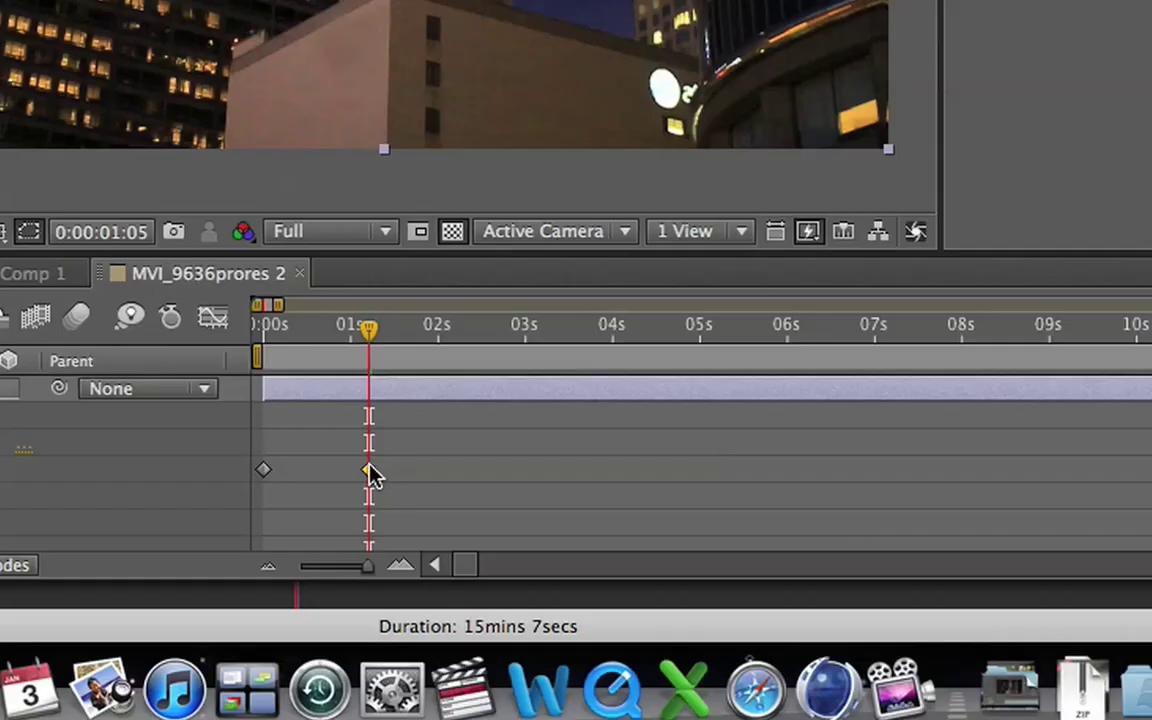
Apply Easy Ease In to the Blurriness keyframe at 0:00:01:05.
right_click(370, 470)
mouse_move(442, 609)
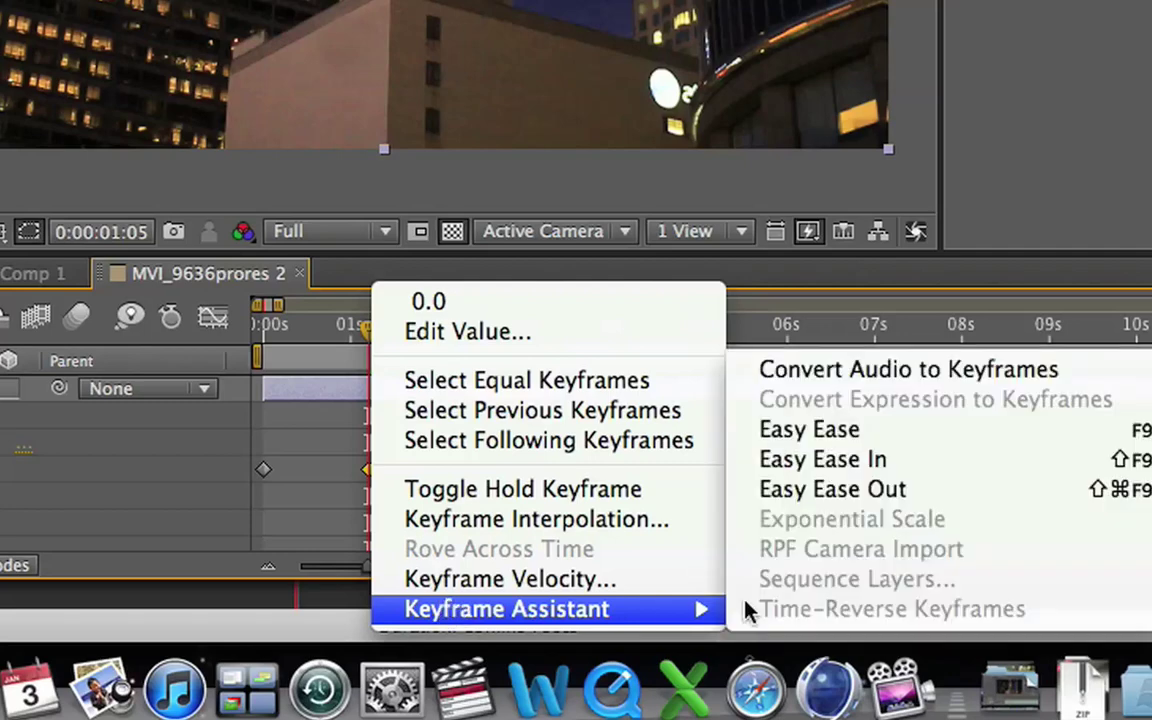
click(892, 462)
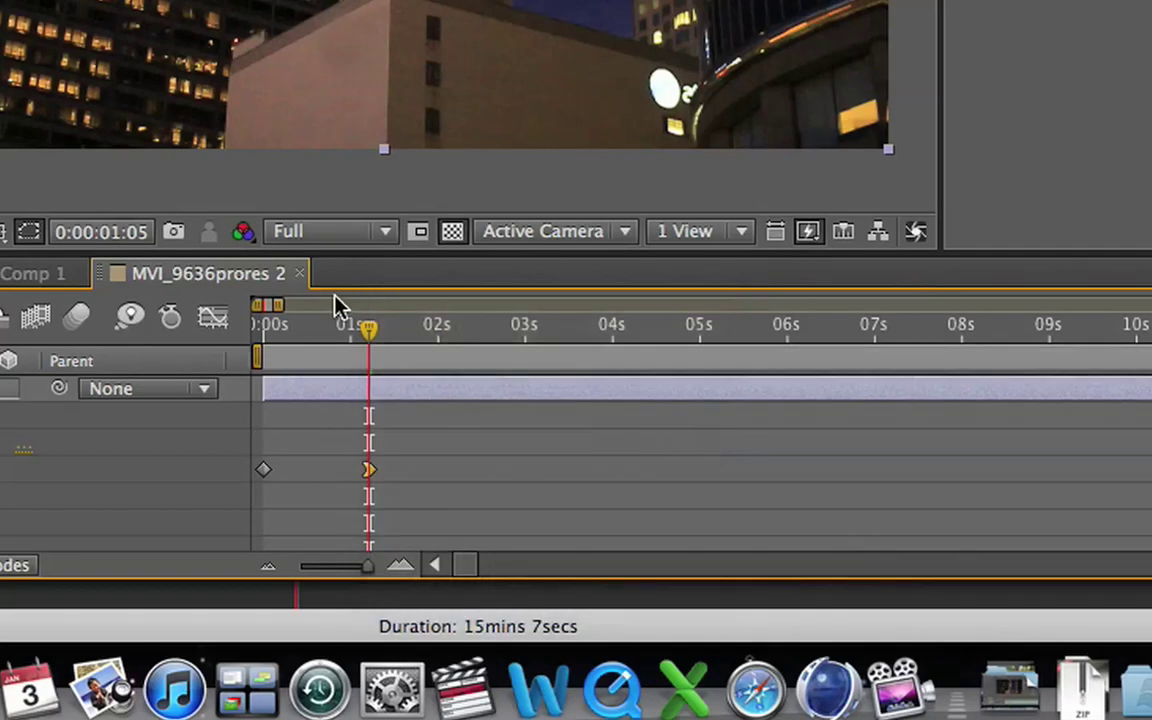